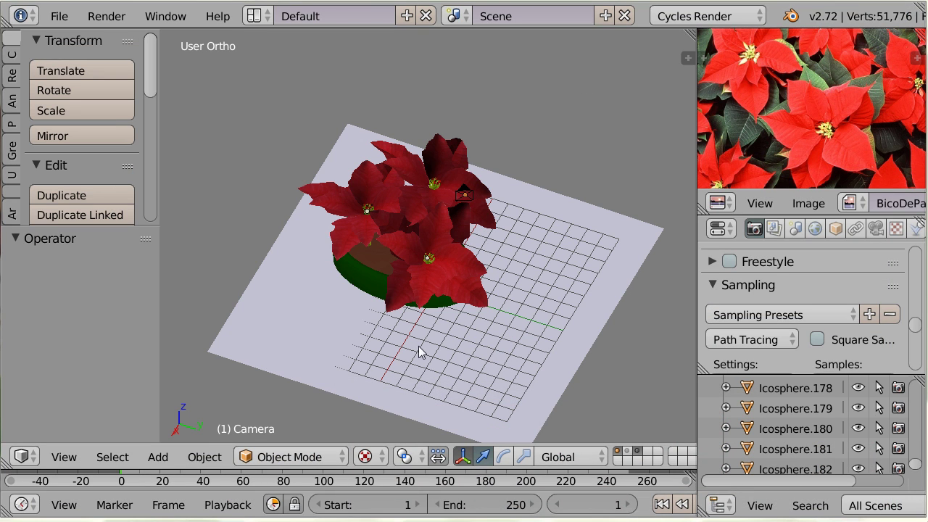
click(421, 335)
middle_drag(423, 324, 368, 295)
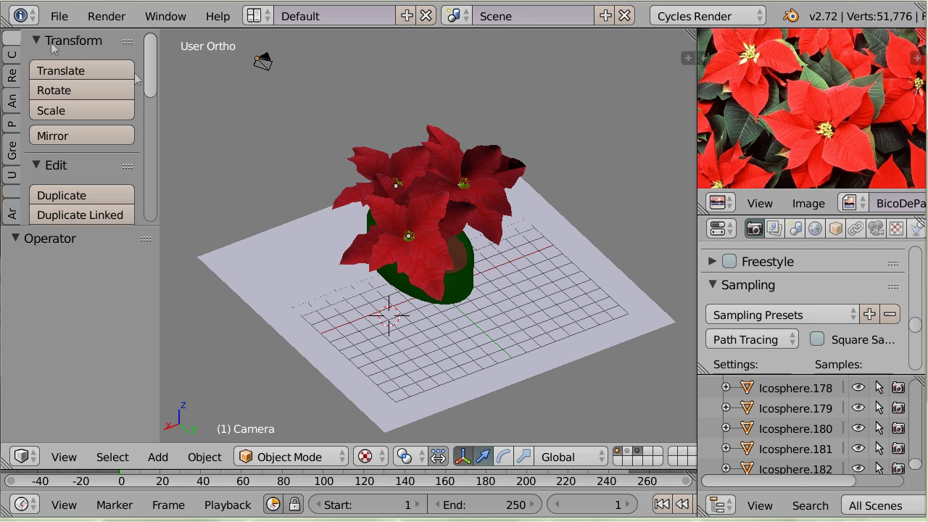
Step: Start a new file in orthographic view and delete the default cube
click(58, 16)
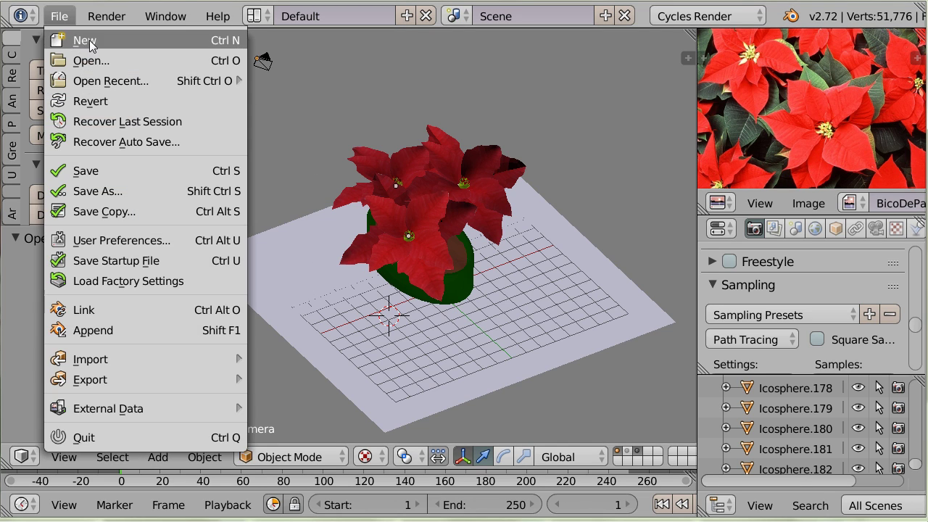
click(85, 42)
click(93, 49)
key(KP_5)
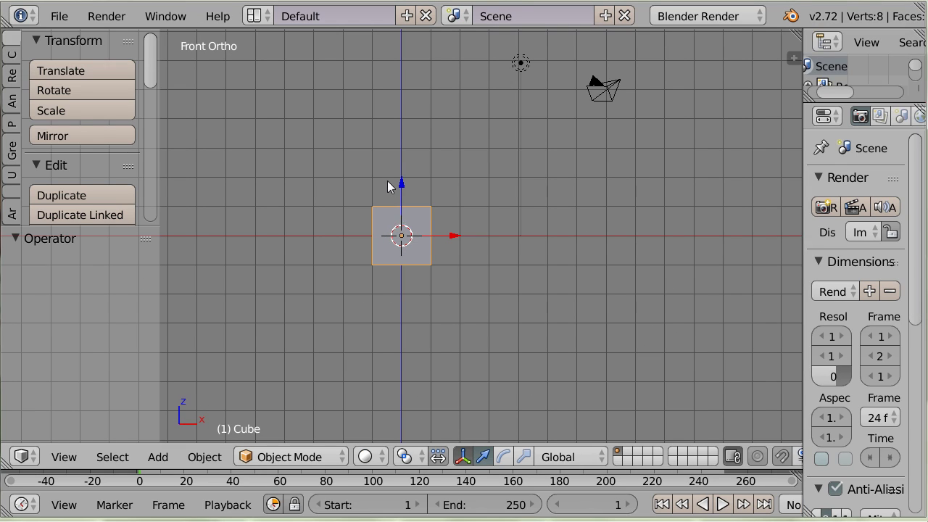
key(x)
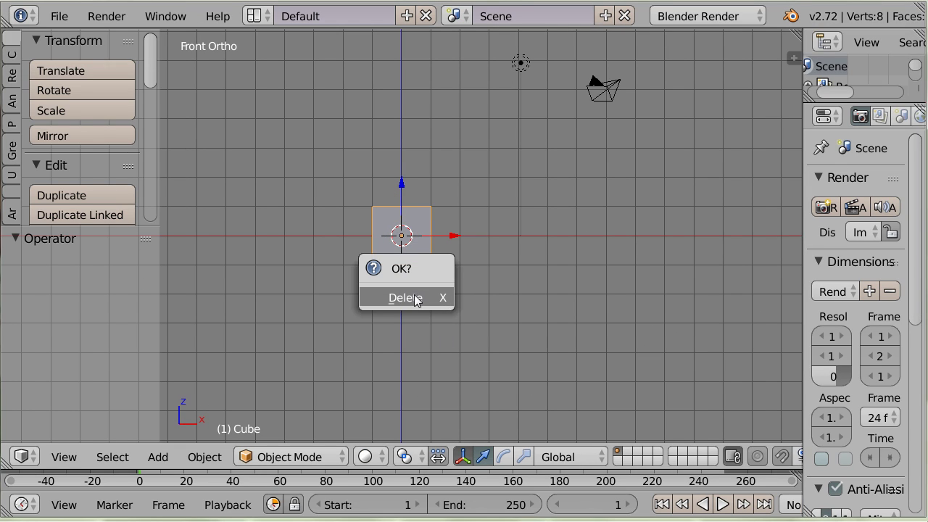
click(413, 297)
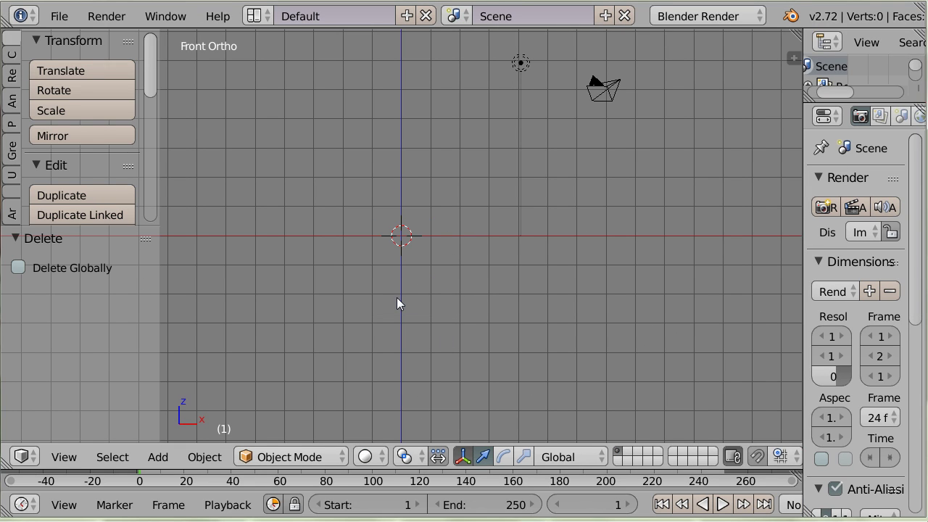
Step: Add a 32-vertex mesh circle of radius 1 at the origin and view it from the top
key(shift+a)
mouse_move(377, 209)
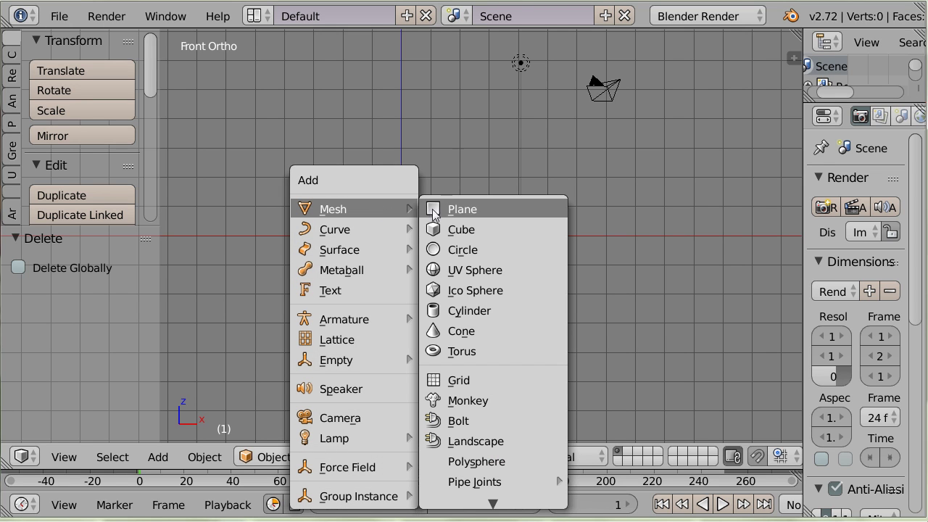
click(455, 250)
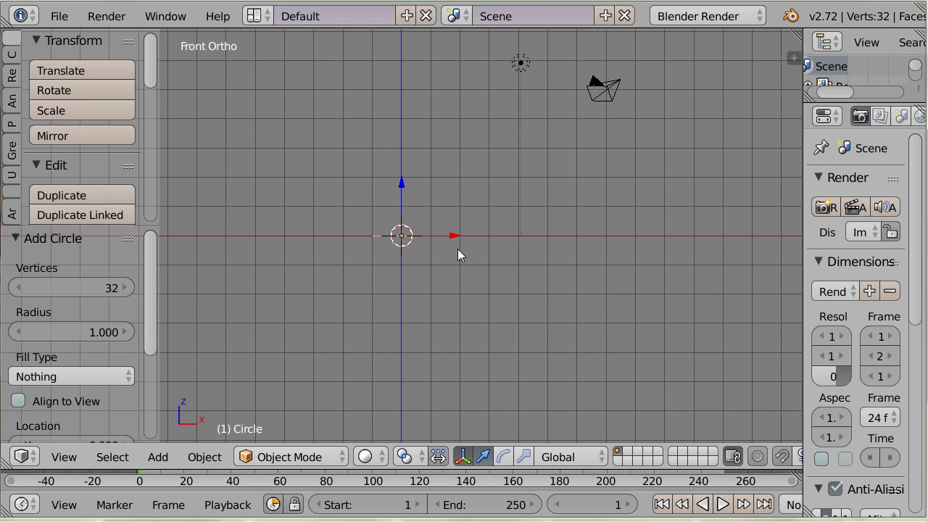
key(KP_7)
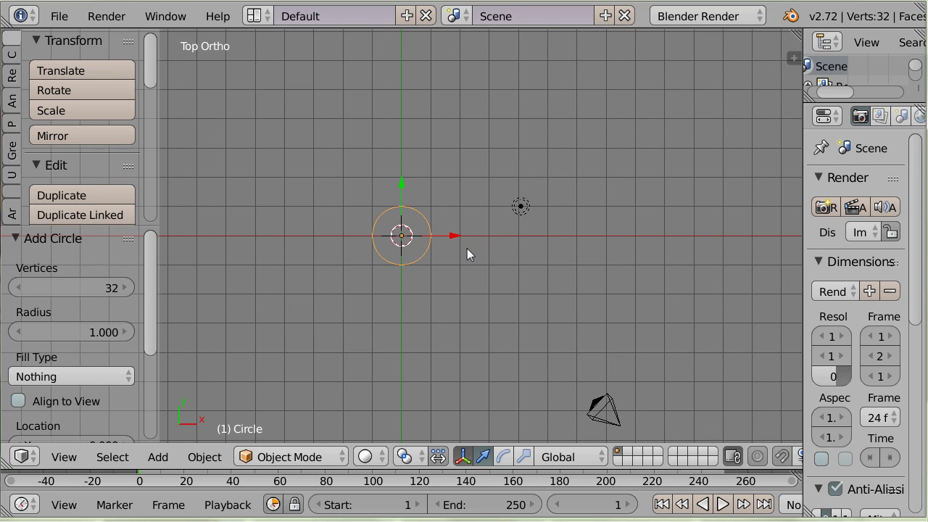
Step: In Edit Mode, delete the vertices of the circle's left half, keeping the right semicircle from the topmost to the bottommost vertex
key(Tab)
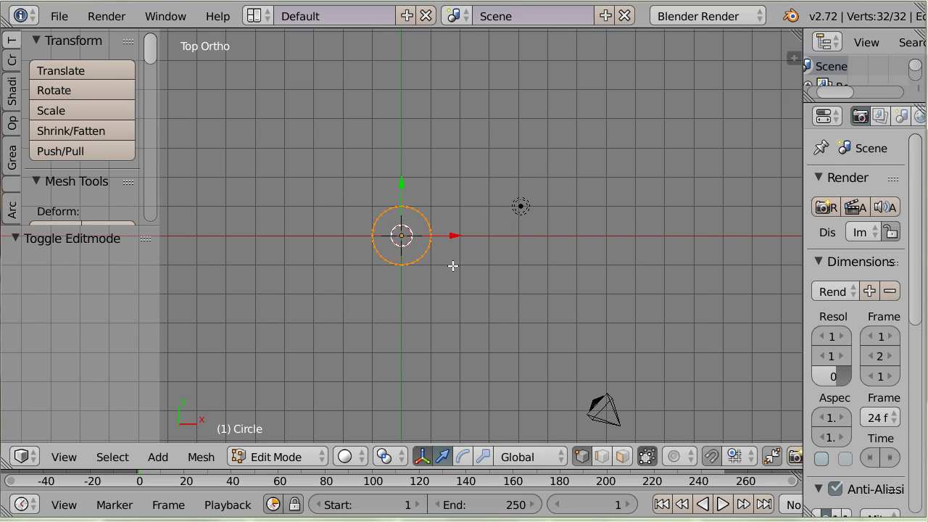
scroll(453, 266, up, 5)
key(a)
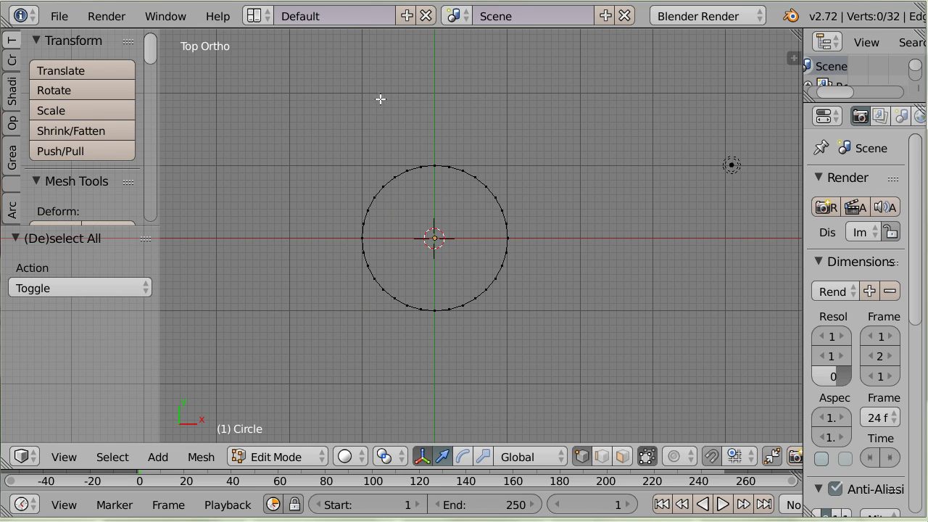
key(b)
drag(327, 137, 428, 330)
key(x)
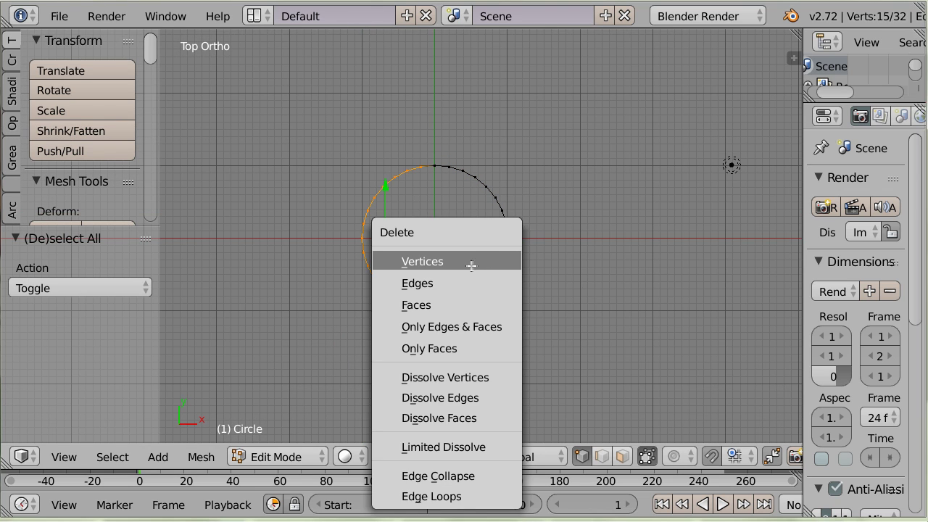
click(466, 262)
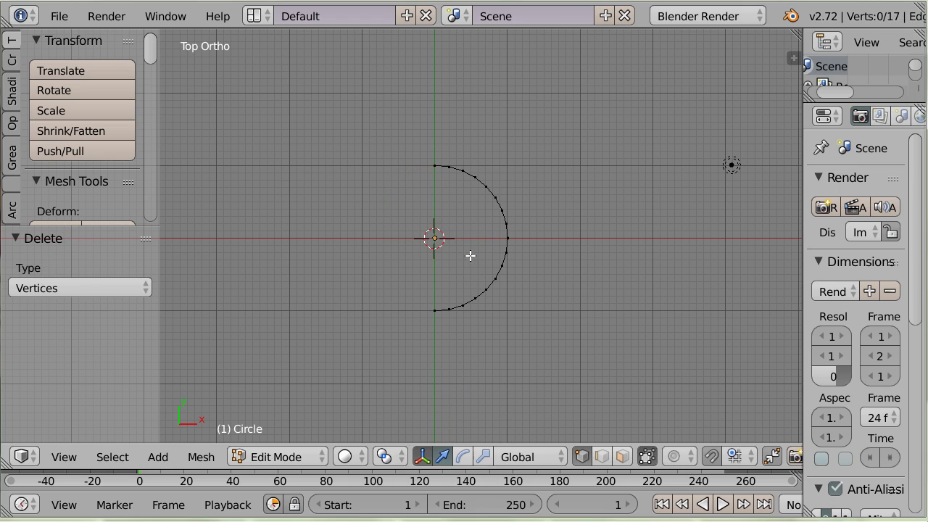
Step: Move the semicircle's top end vertex by about -0.06 in X and 0.37 in Y, and select its neighbouring vertex
right_click(440, 165)
key(g)
click(437, 138)
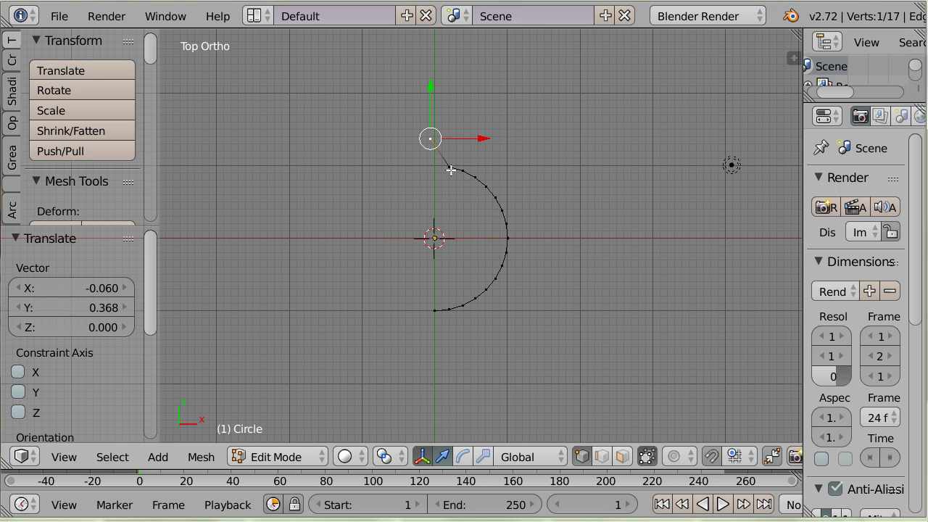
right_click(450, 167)
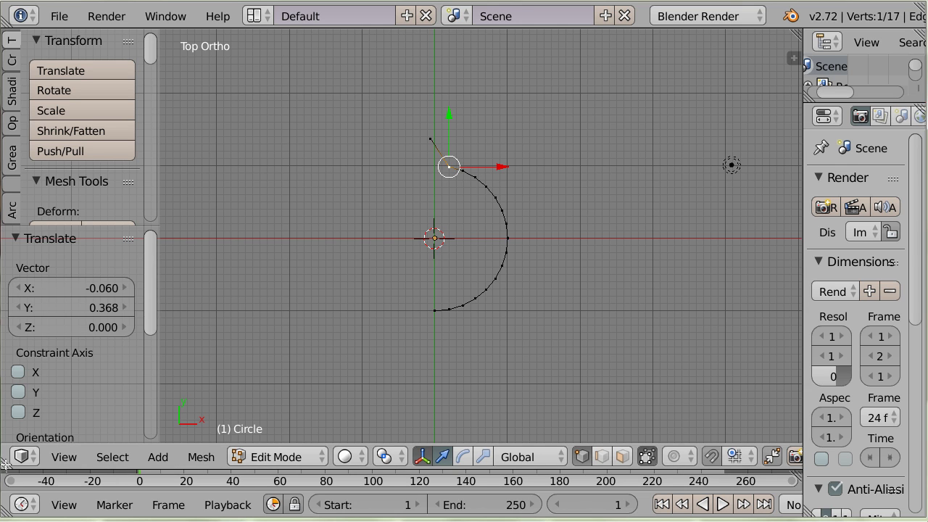
Step: Collapse the timeline area and split the 3D view, making the narrow left part a UV/Image Editor
drag(6, 464, 7, 480)
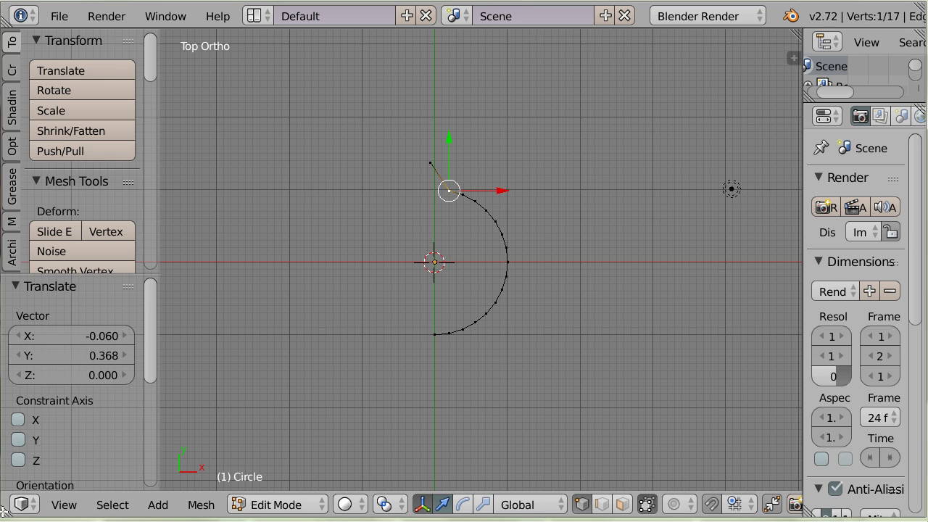
drag(4, 509, 198, 479)
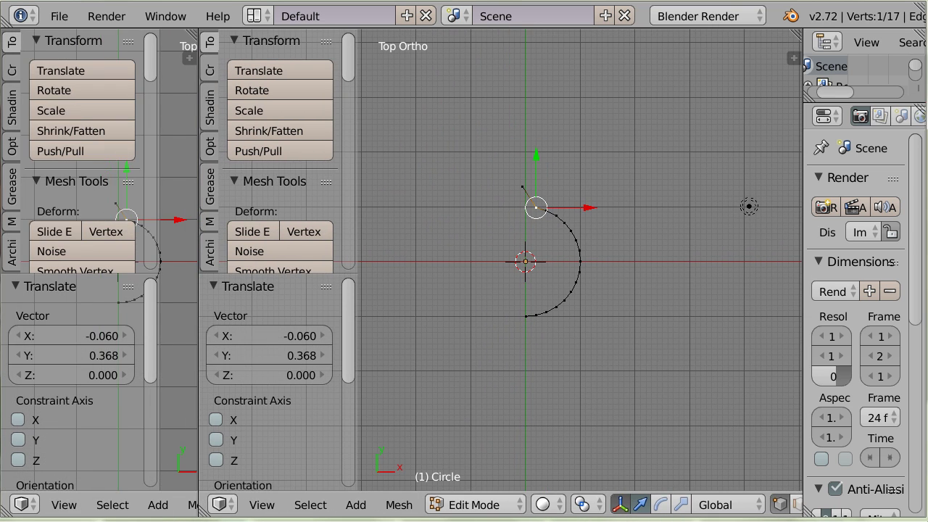
click(21, 506)
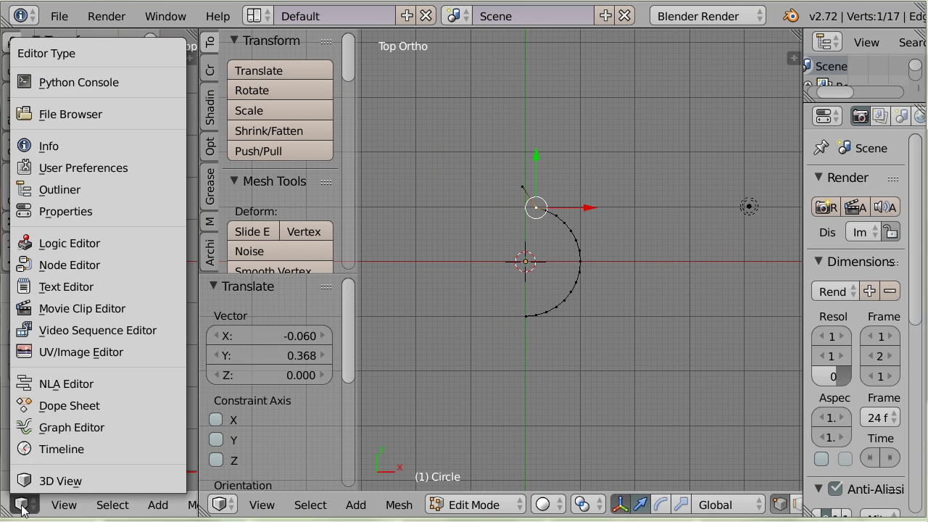
click(70, 352)
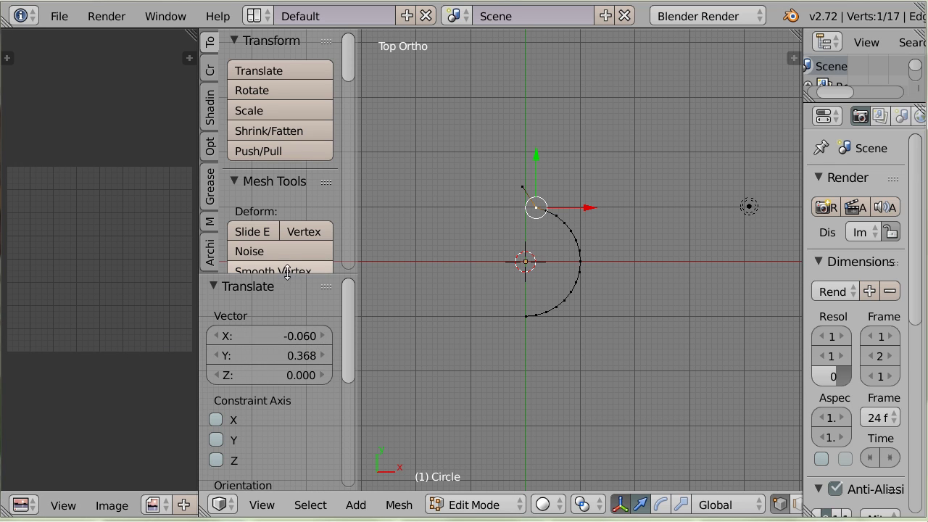
drag(287, 272, 287, 330)
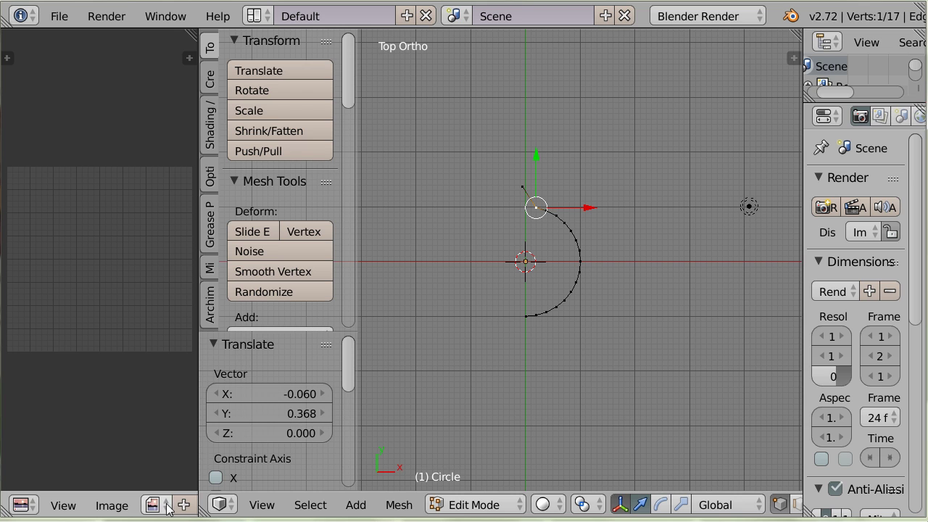
Step: Open BicoDePapagaio-poinsettia.jpg from the Imagens folder in the image editor, choosing it from thumbnails
scroll(166, 509, down, 5)
click(168, 505)
click(73, 415)
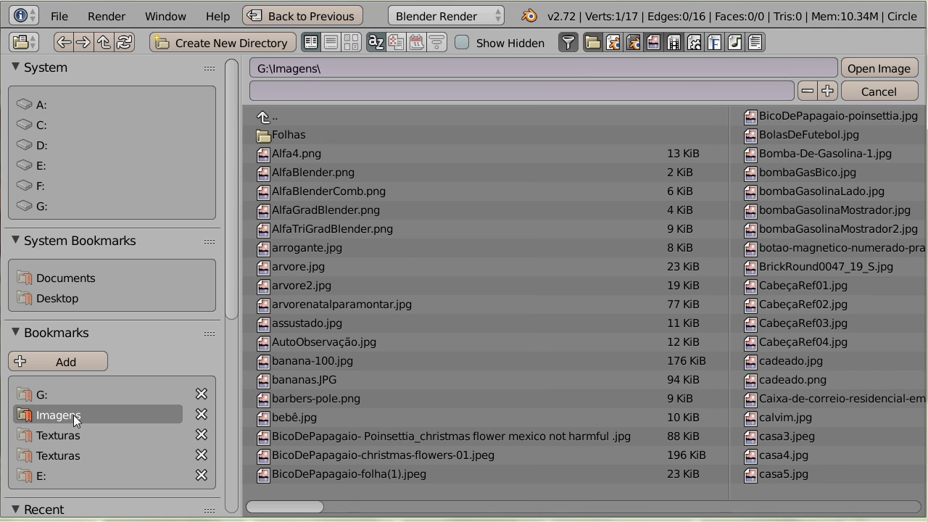
click(351, 42)
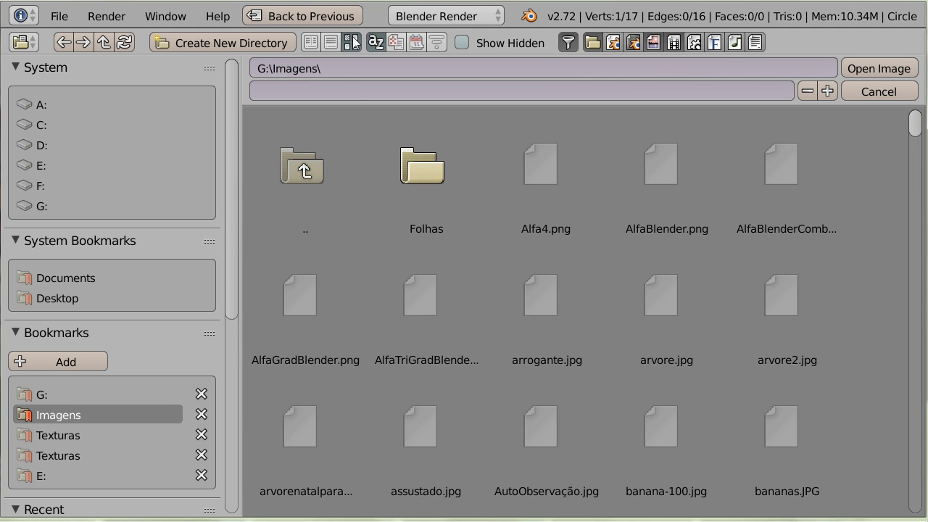
drag(917, 134, 917, 157)
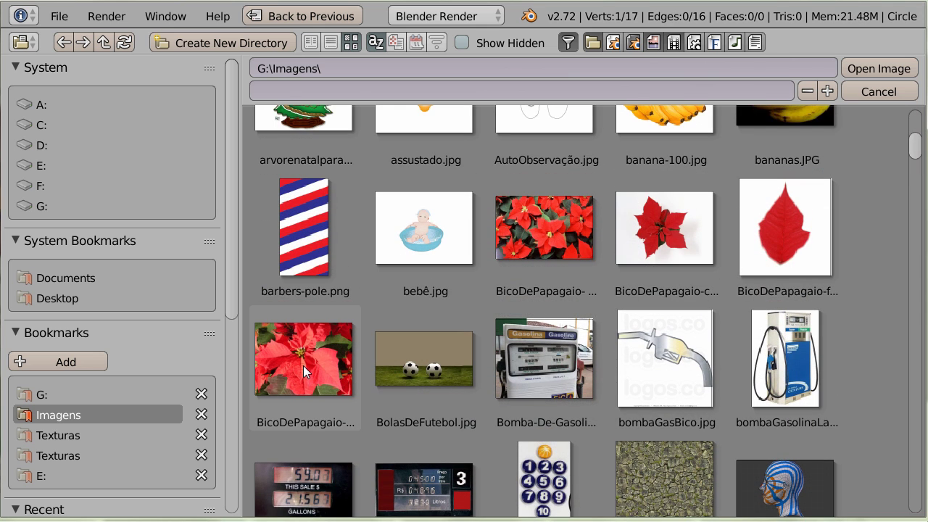
click(303, 365)
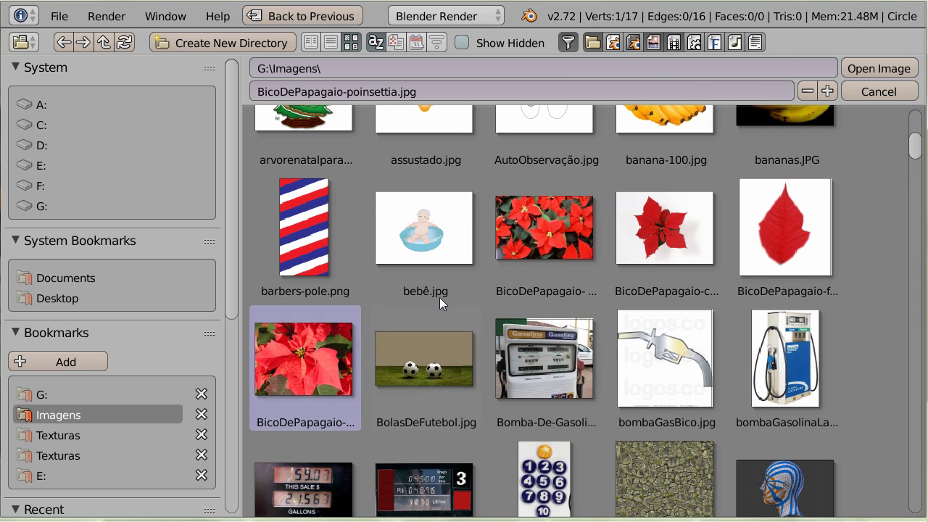
click(873, 69)
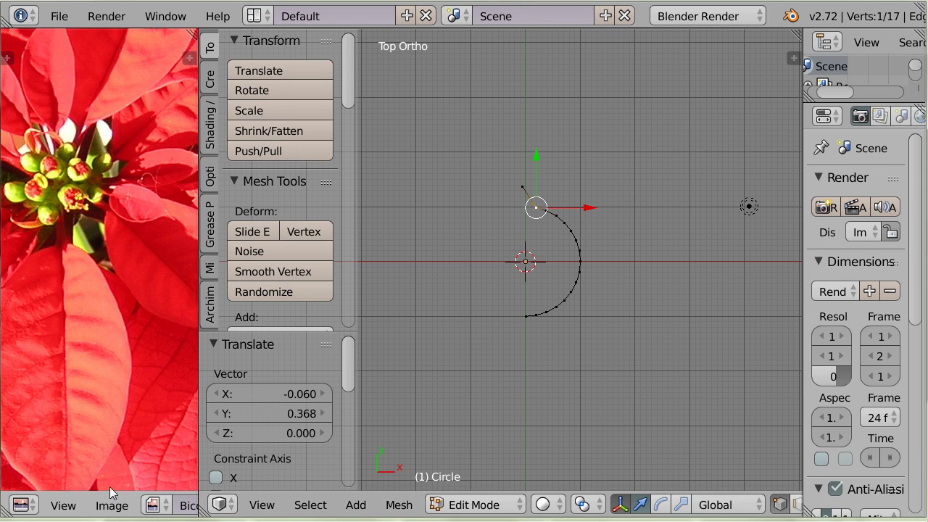
Step: Load the single red leaf image BicoDePapagaio-folha(1).jpeg from the Imagens folder into the image editor as reference
middle_drag(116, 506, 24, 499)
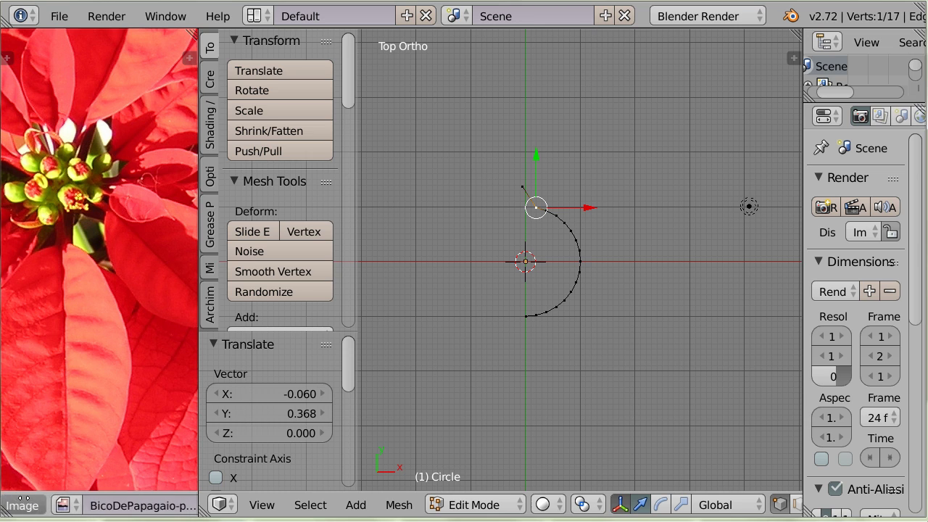
middle_drag(97, 507, 37, 505)
click(145, 505)
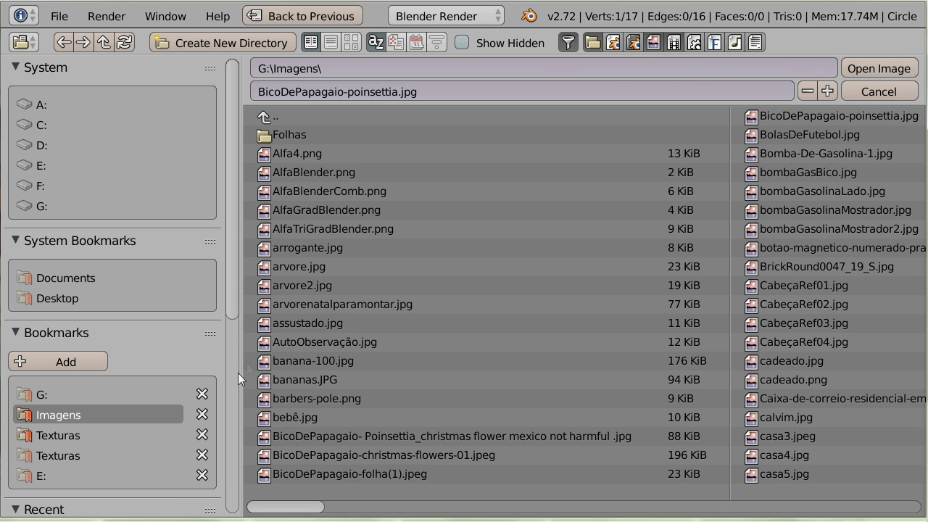
click(352, 43)
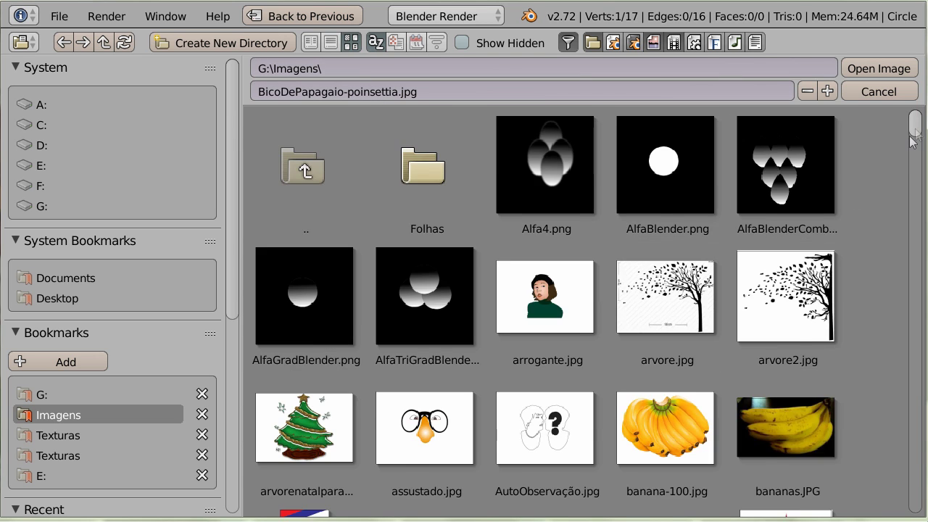
scroll(791, 202, down, 5)
click(786, 207)
click(865, 68)
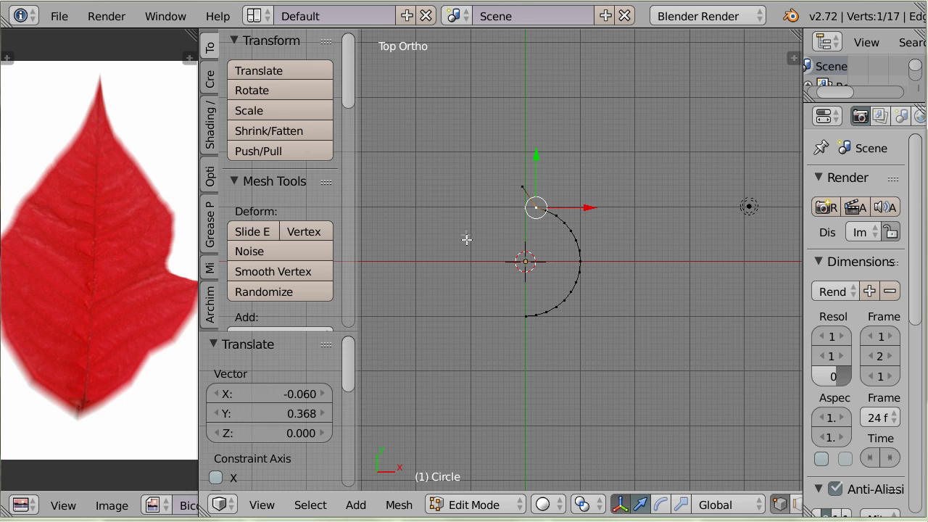
Step: Hide the 3D view's tool shelf and raise the outline's two uppermost vertices to form the leaf's pointed tip
key(t)
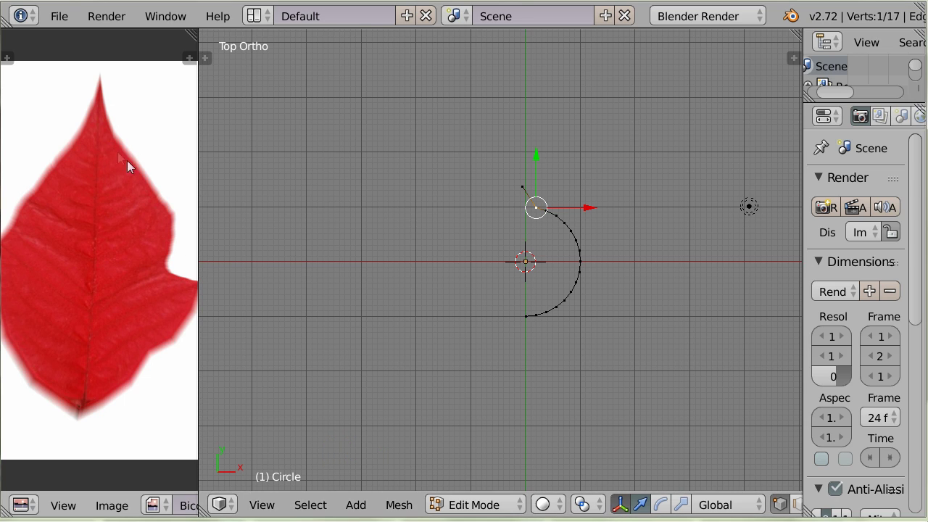
right_click(522, 187)
right_drag(523, 182, 525, 168)
right_drag(536, 208, 537, 192)
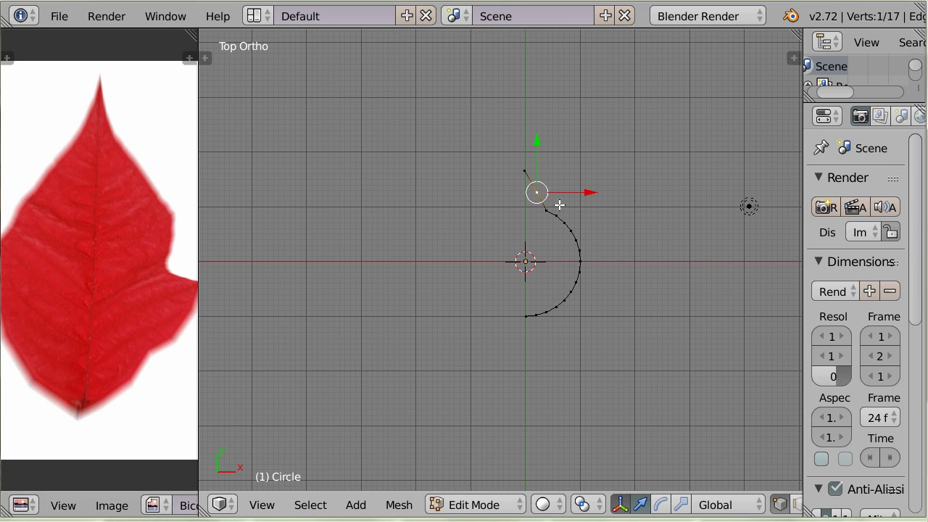
Step: Lower the outline's bottom end vertex and rotate the three vertices beside it into a straight diagonal edge
right_drag(525, 316, 523, 335)
shift+right_click(536, 316)
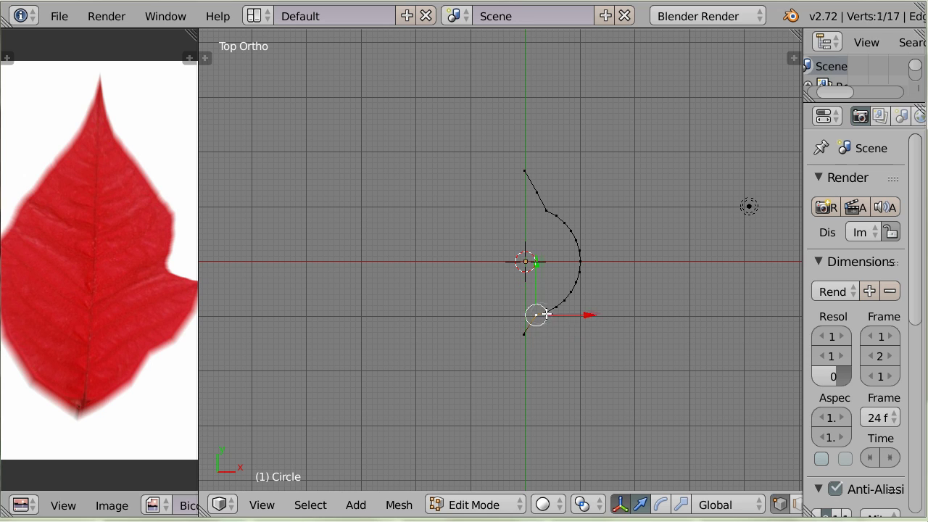
shift+right_click(547, 312)
key(r)
right_click(580, 342)
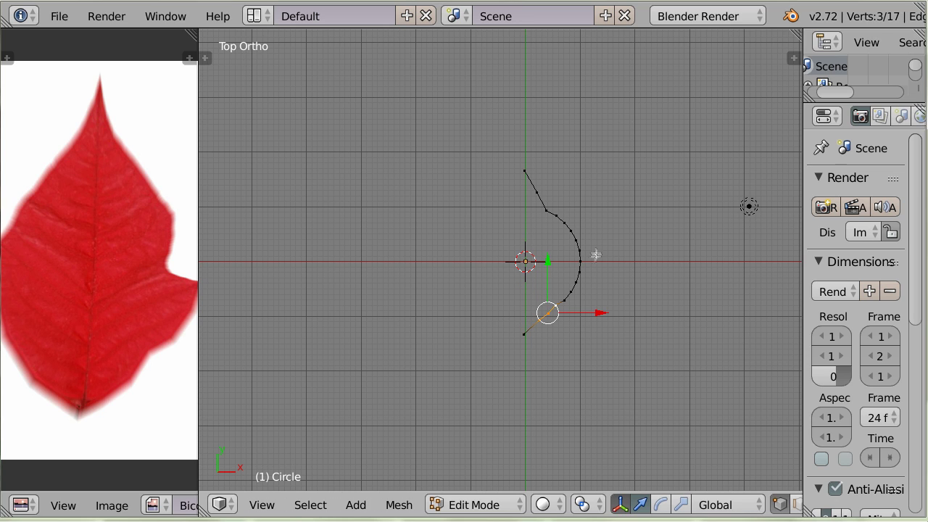
Step: Move three neighbouring vertices on the upper part of the curve inward and rotate them to start a notch in the leaf's edge
right_click(565, 222)
shift+right_click(555, 214)
shift+right_click(573, 230)
key(g)
click(620, 254)
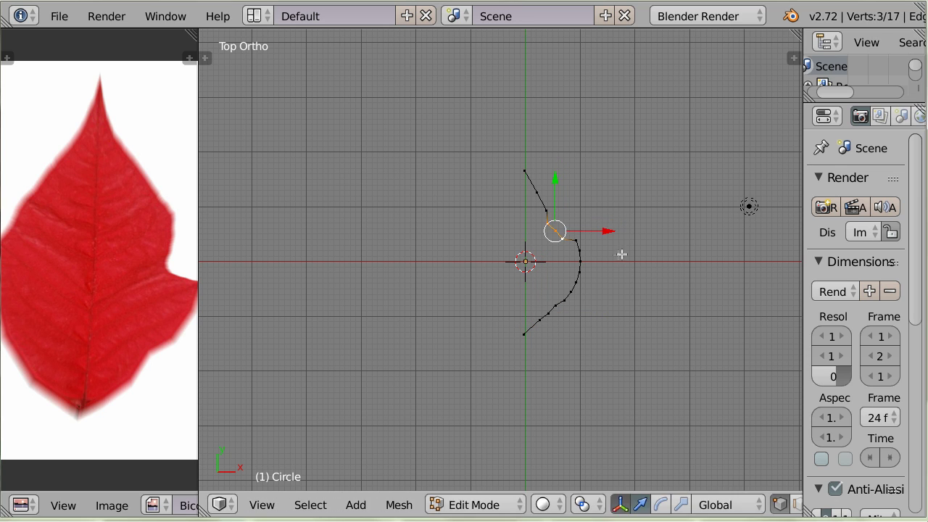
key(r)
click(575, 304)
Step: Shift the middle vertex of the upper notch slightly outward to shape the leaf's edge
right_click(557, 232)
key(g)
click(561, 230)
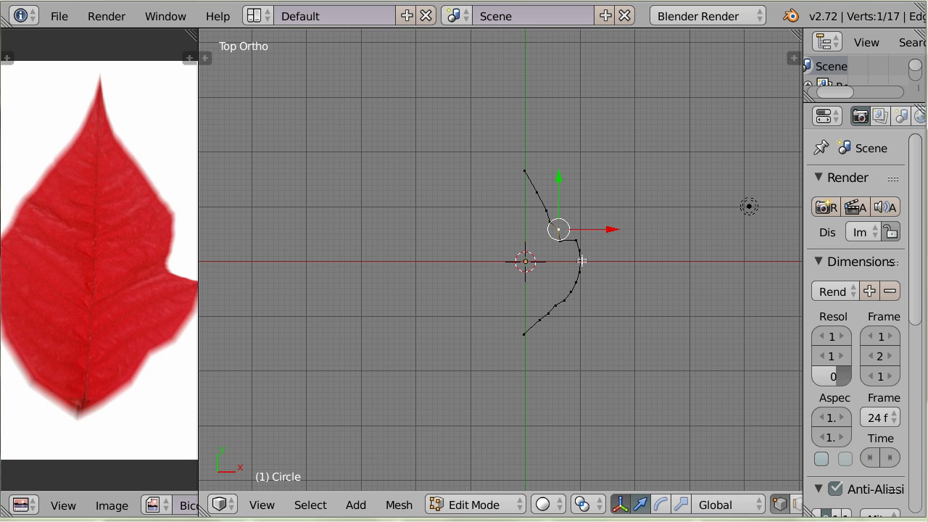
Step: Shift three neighbouring vertices on the outline's middle bulge inward and pull the vertices of the lower diagonal edge towards the centre
right_click(581, 261)
shift+right_click(580, 272)
shift+right_click(578, 283)
key(g)
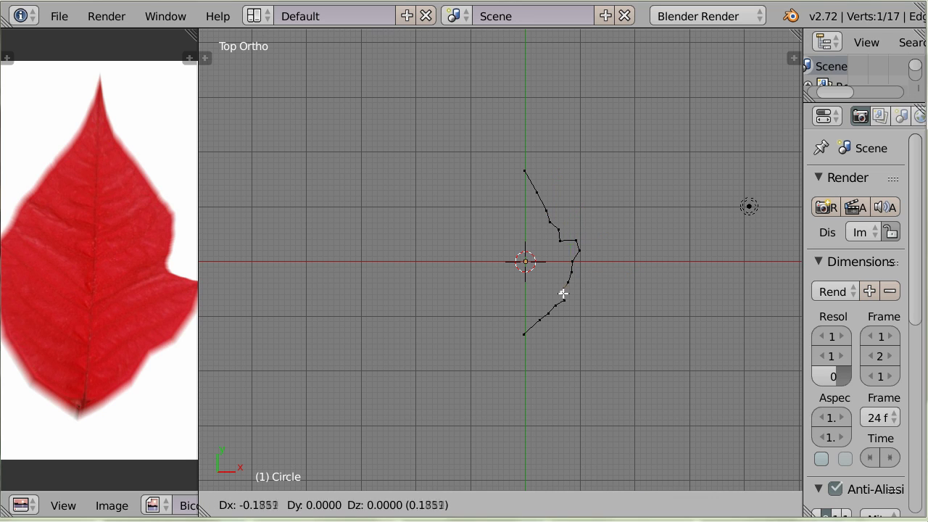
click(564, 293)
right_click(560, 300)
right_drag(555, 304, 533, 321)
Step: Move the vertices between the leaf's tip and the upper notch inward to narrow the tip into a concave curve
right_drag(558, 229, 553, 233)
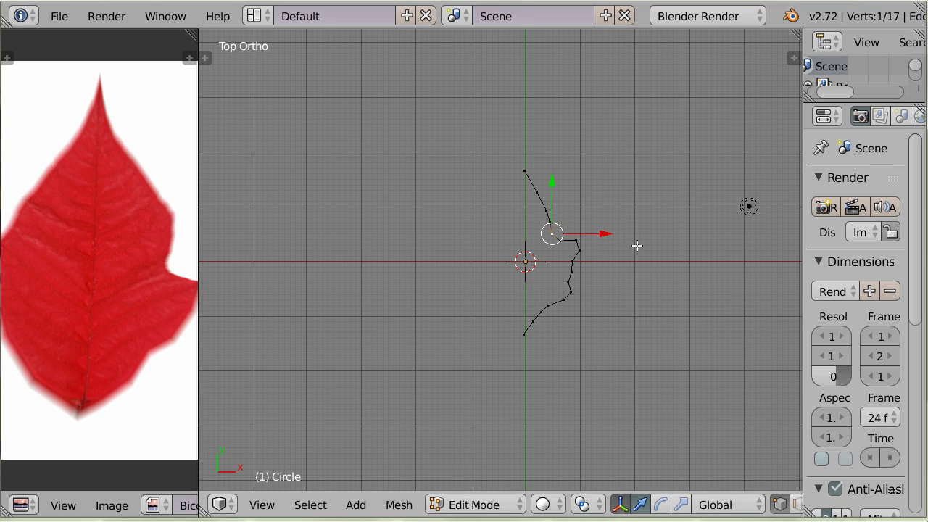
right_click(548, 210)
right_click(537, 193)
right_click(546, 210)
key(g)
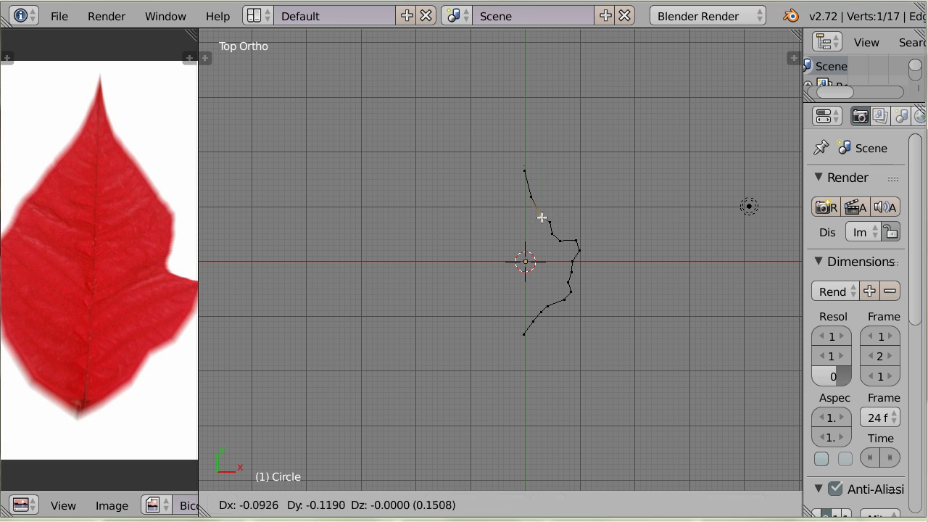
click(541, 218)
key(g)
click(544, 227)
Step: Pull the vertex above the notch outward and up and the outermost bulge vertex inward to form jagged steps
right_click(559, 242)
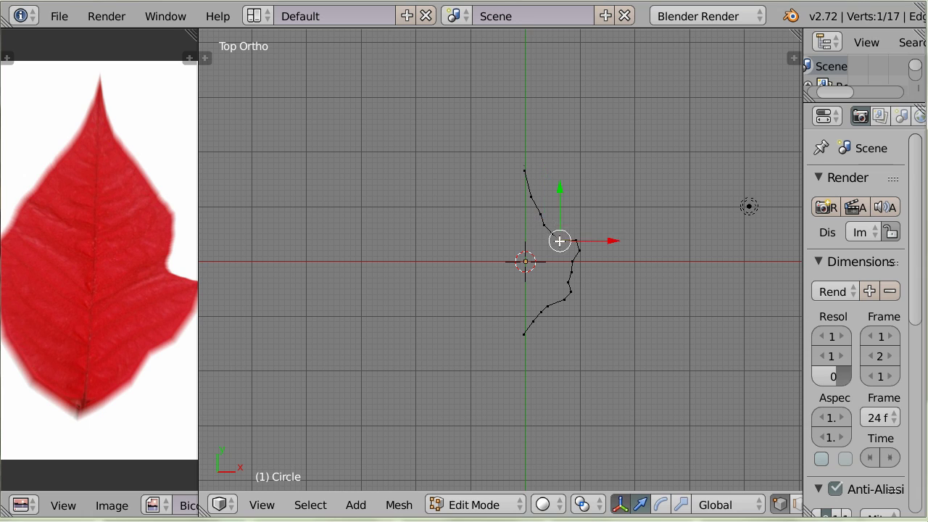
key(g)
click(563, 224)
right_click(578, 241)
key(g)
click(572, 250)
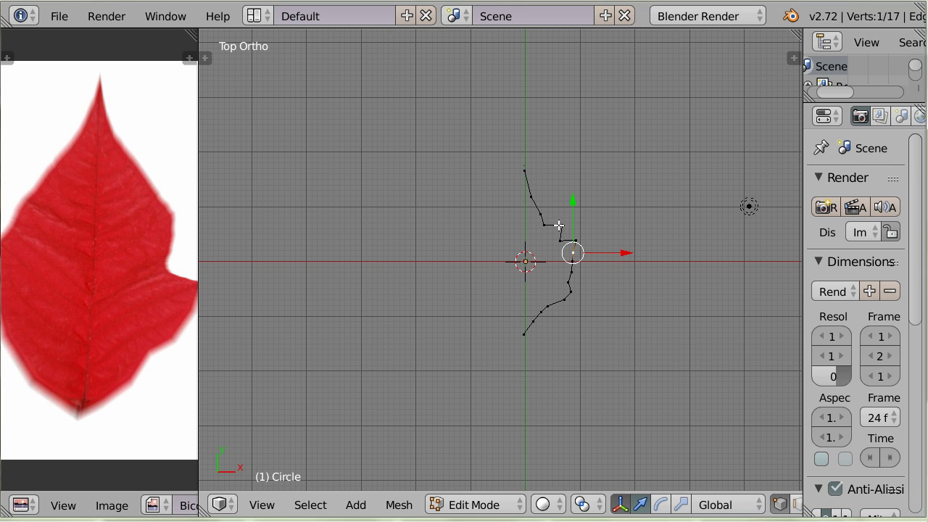
Step: Smooth all vertices of the half-leaf outline once with Smooth Vertex
key(a)
key(t)
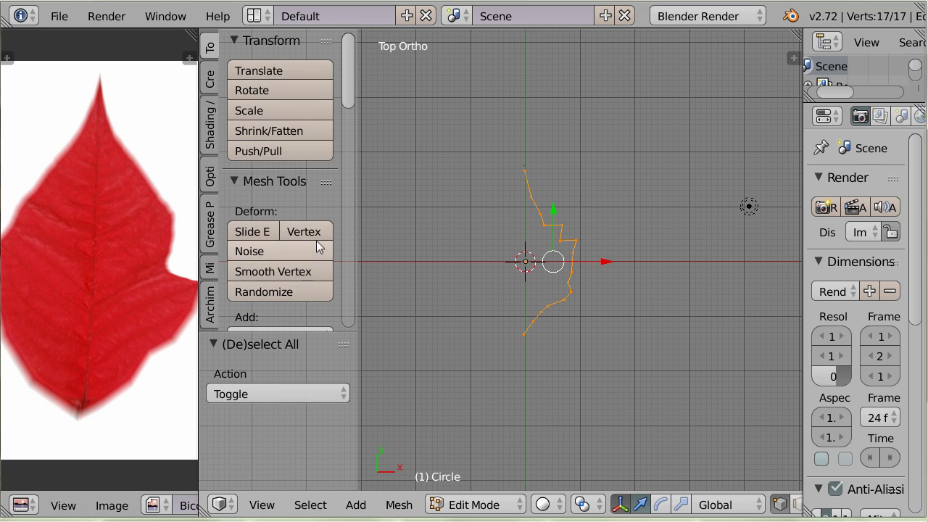
click(274, 271)
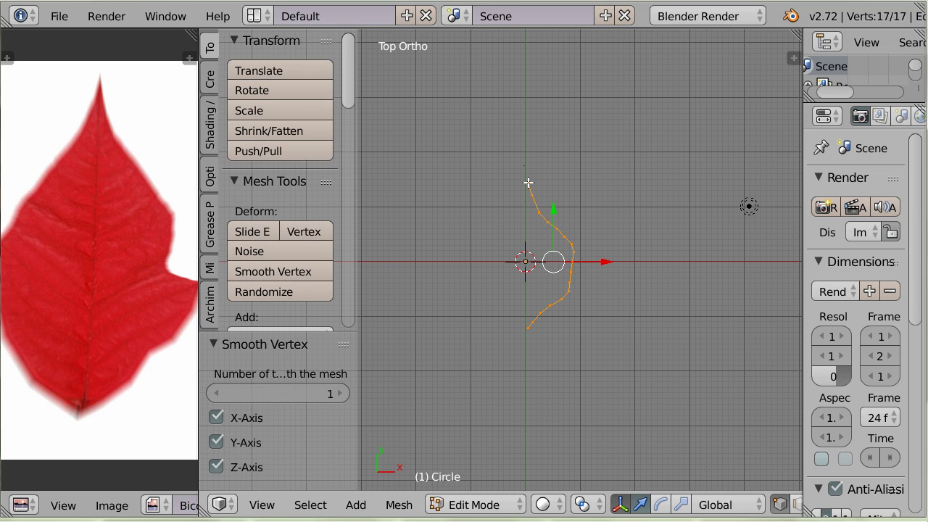
Step: Connect the outline's top and bottom end vertices with a straight edge as the leaf's midrib
right_click(527, 183)
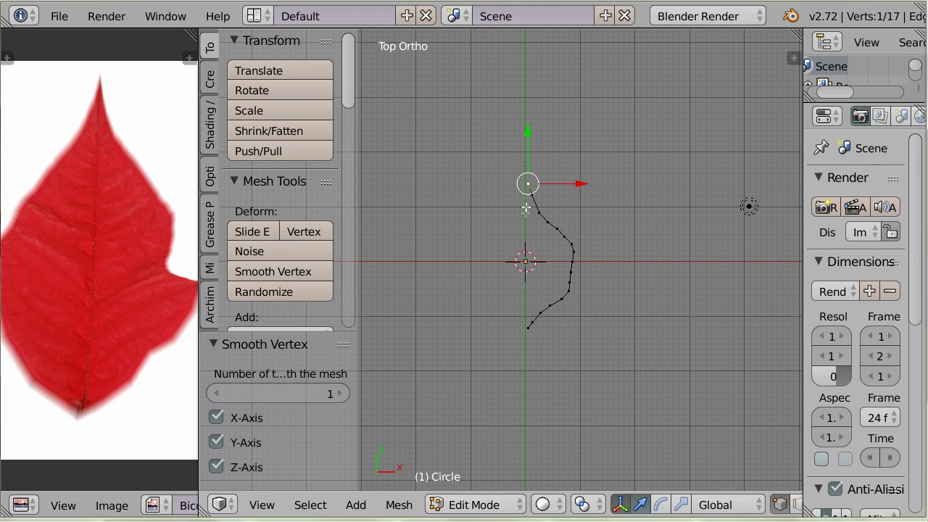
shift+right_click(527, 332)
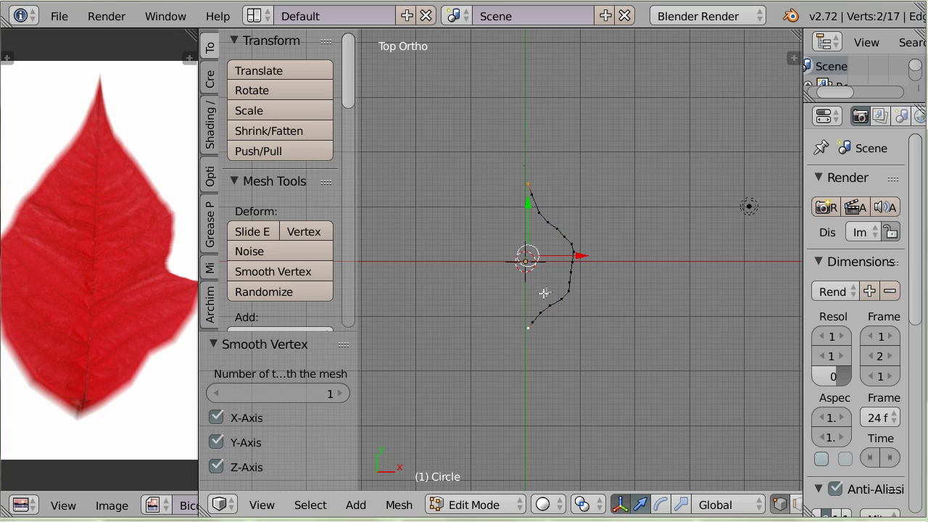
key(f)
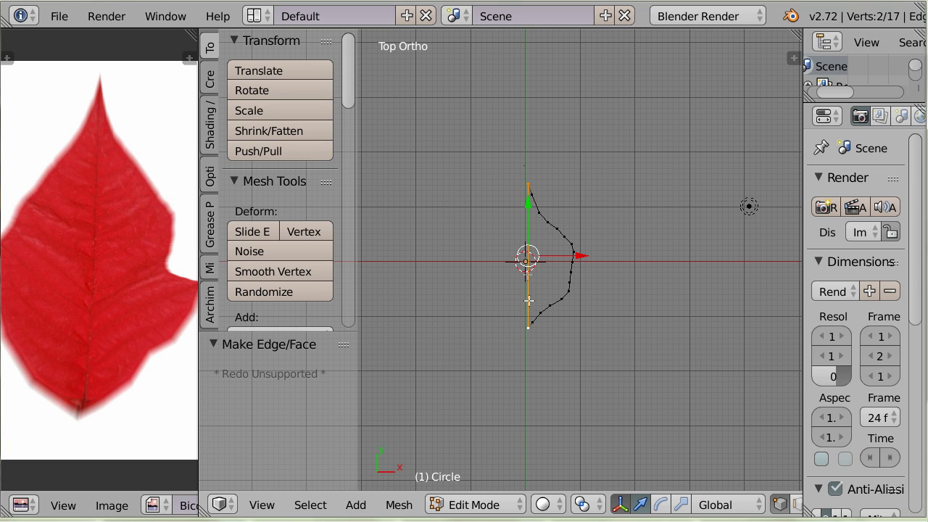
Step: Subdivide the new midrib edge with 5 cuts
key(w)
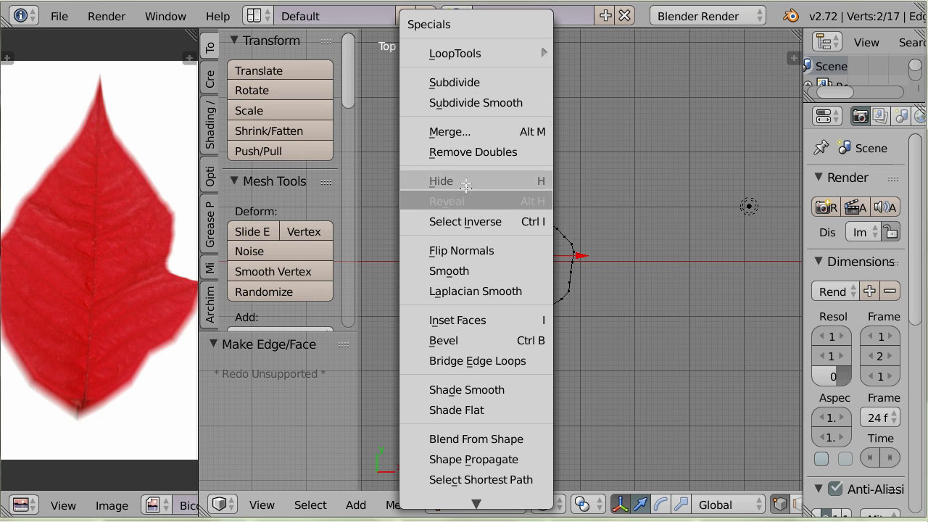
click(466, 84)
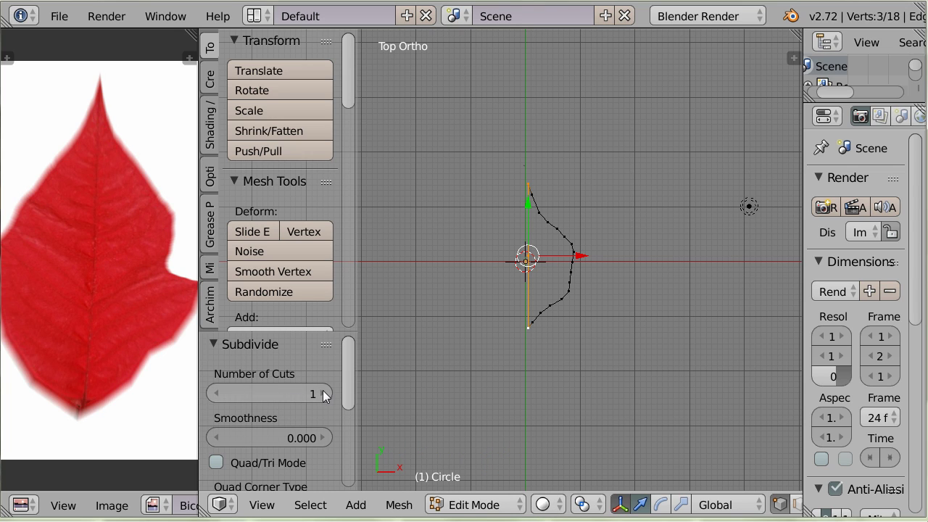
click(325, 393)
click(325, 393)
click(325, 394)
click(325, 394)
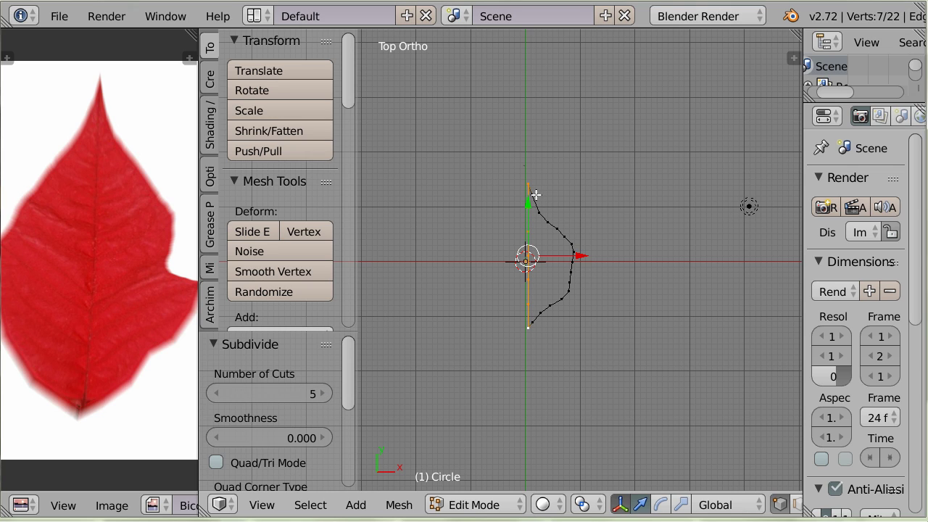
Step: Fill the half leaf with faces, starting from the two uppermost vertices and continuing down to the base
right_click(536, 195)
shift+right_click(528, 185)
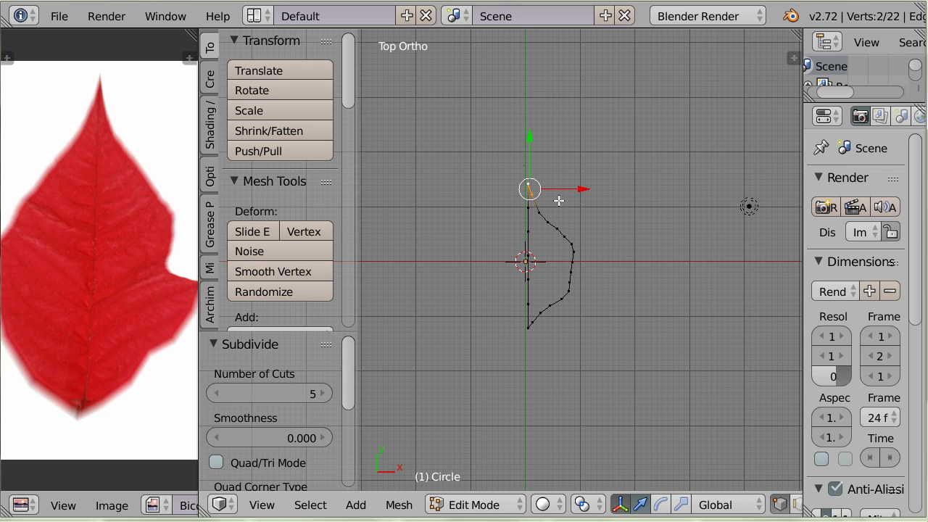
key(f)
key(f)
key(f)
key(f)
key(f)
key(f)
key(f)
key(f)
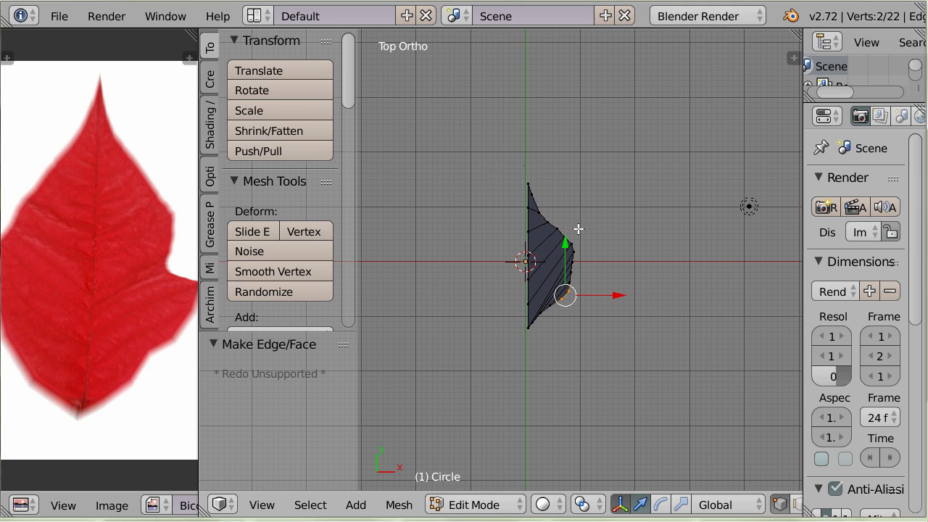
Step: Select the whole half-leaf mesh, recalculate its normals and flip their direction
key(a)
key(a)
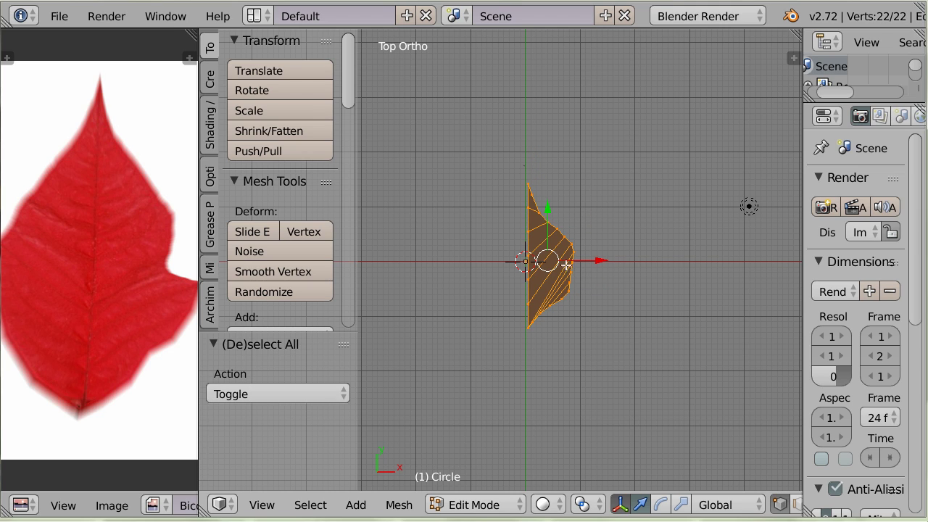
scroll(547, 251, up, 4)
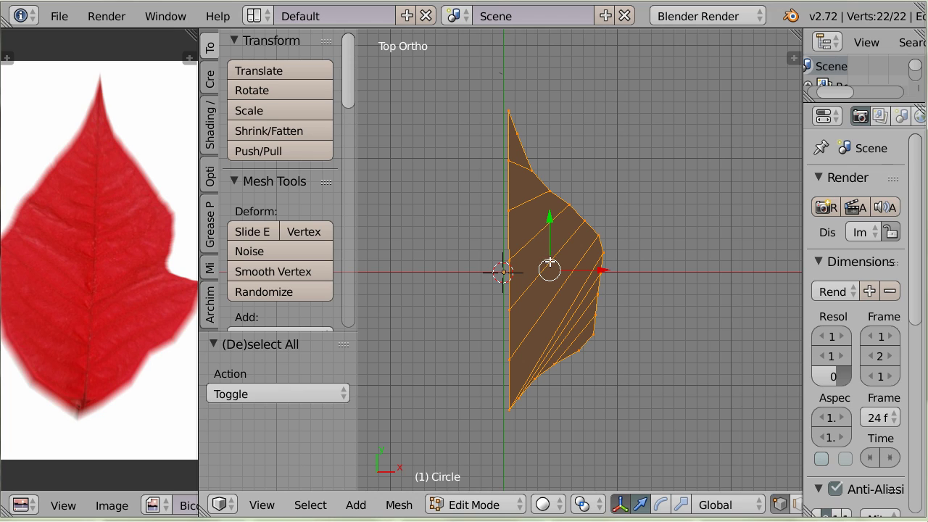
key(ctrl+n)
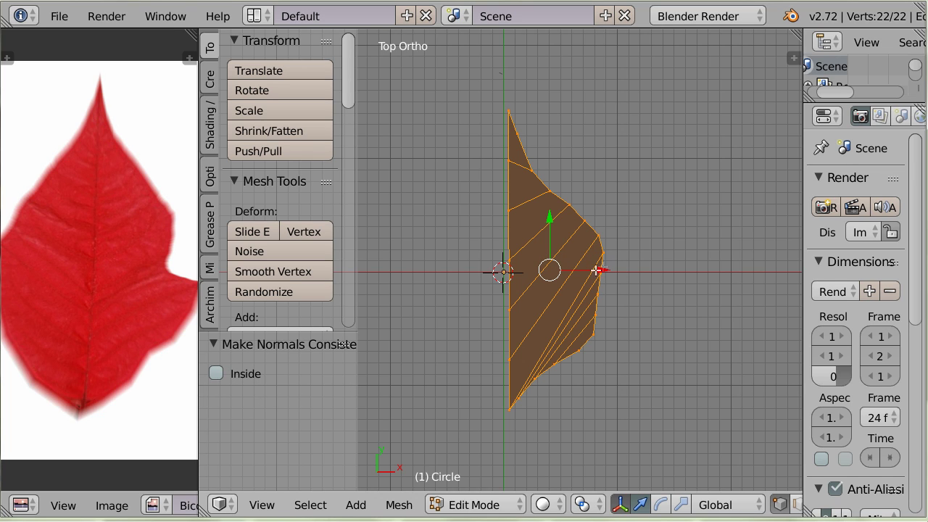
click(209, 144)
click(268, 237)
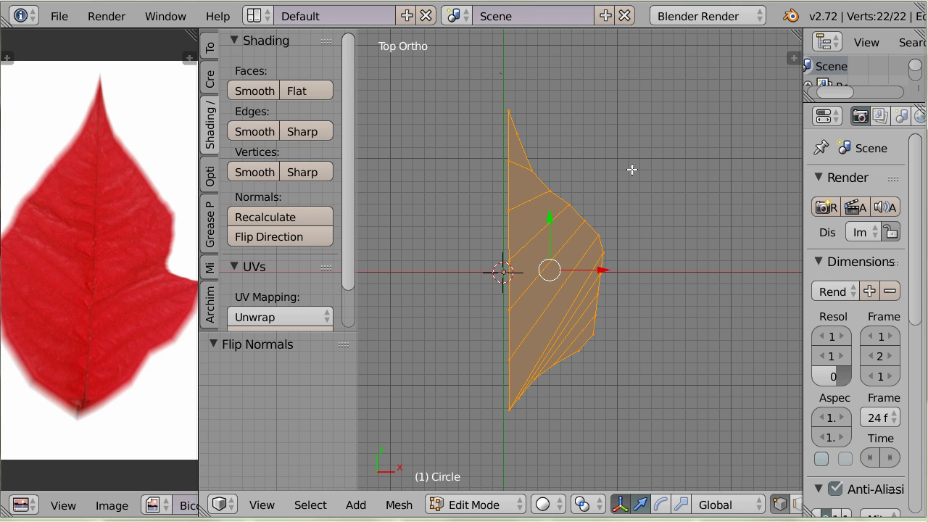
Step: Unwrap the half leaf with Project From View and move its UVs -0.029 along X towards the photo's midrib
key(u)
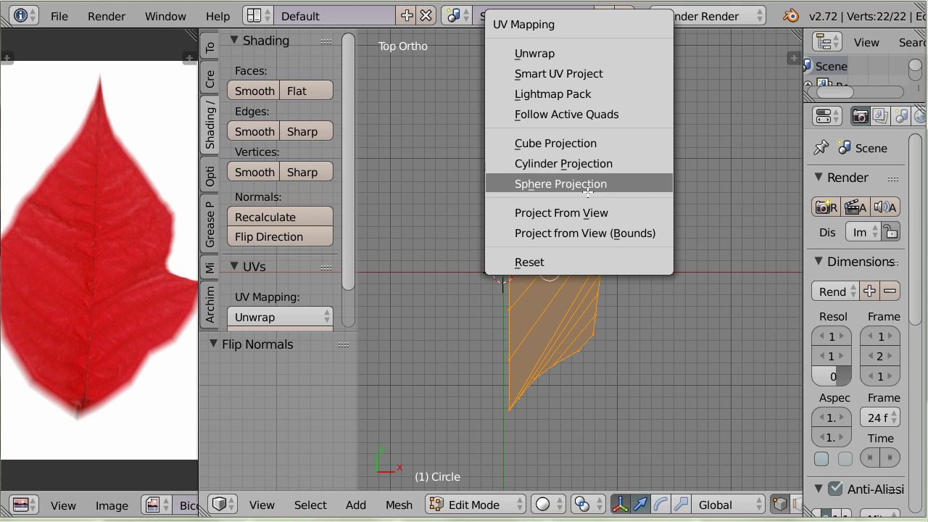
click(580, 213)
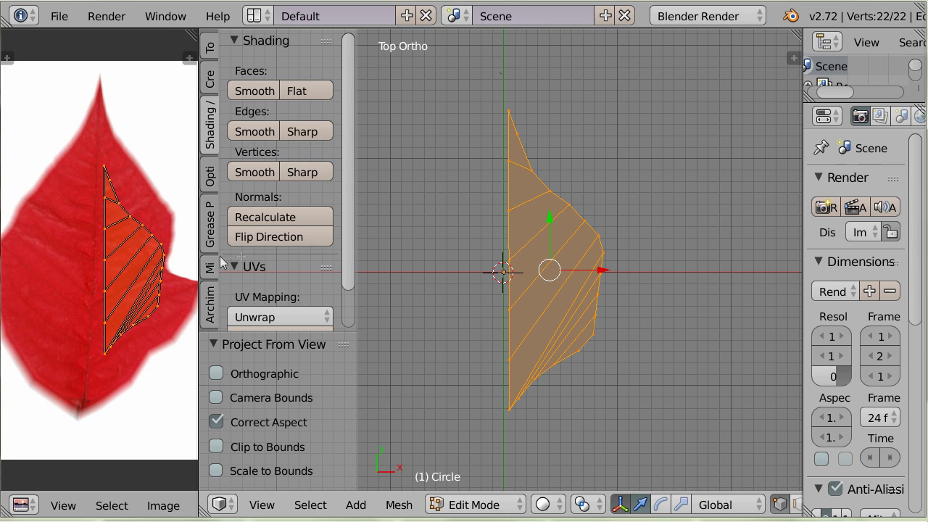
key(g)
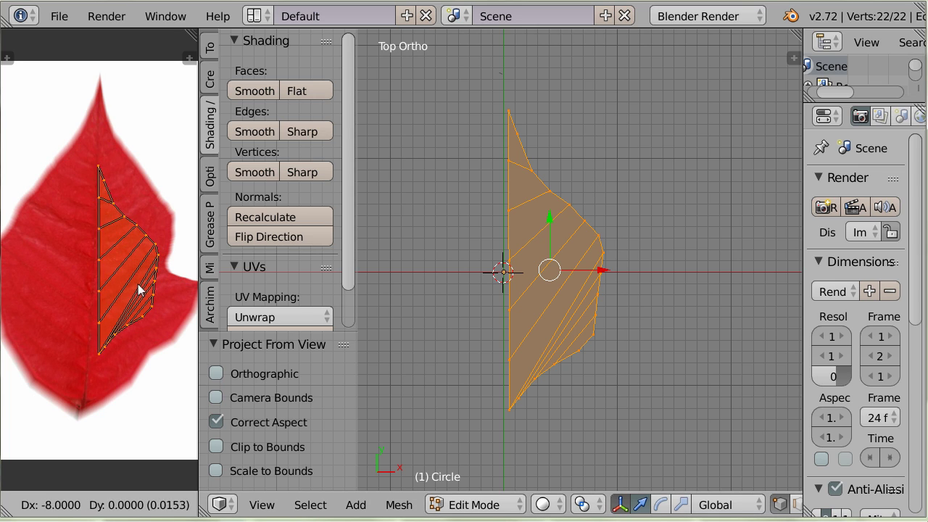
click(133, 289)
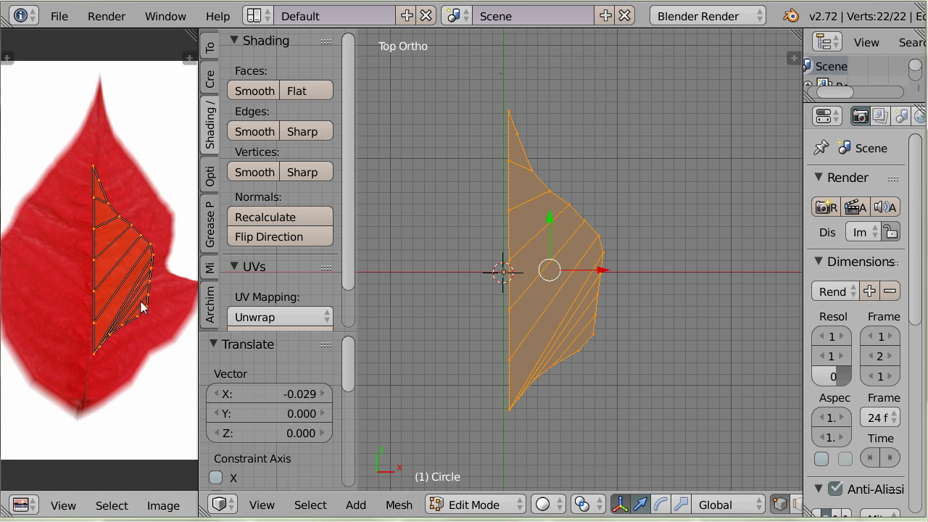
Step: Rotate the UVs about 3.144°, scale them by 1.522 and move them 0.036 in X and 0.031 in Y over the photographed half leaf
key(r)
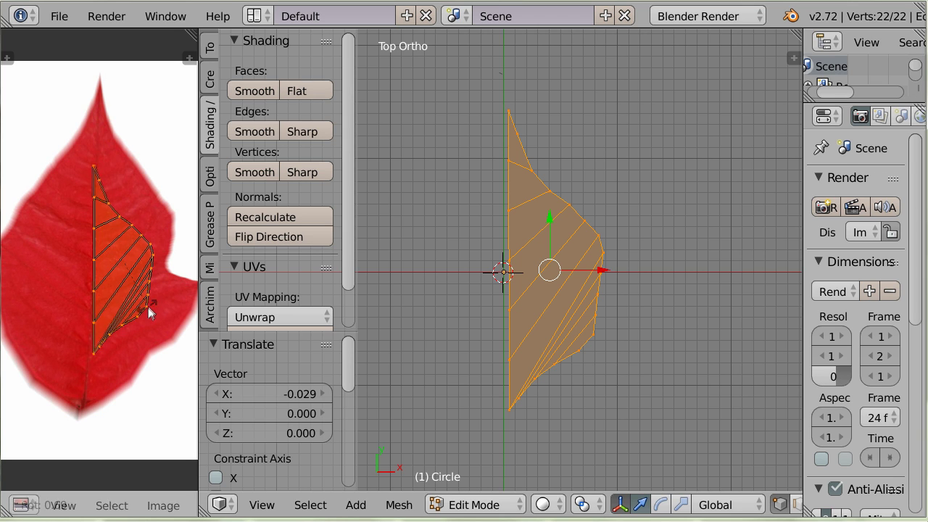
click(147, 308)
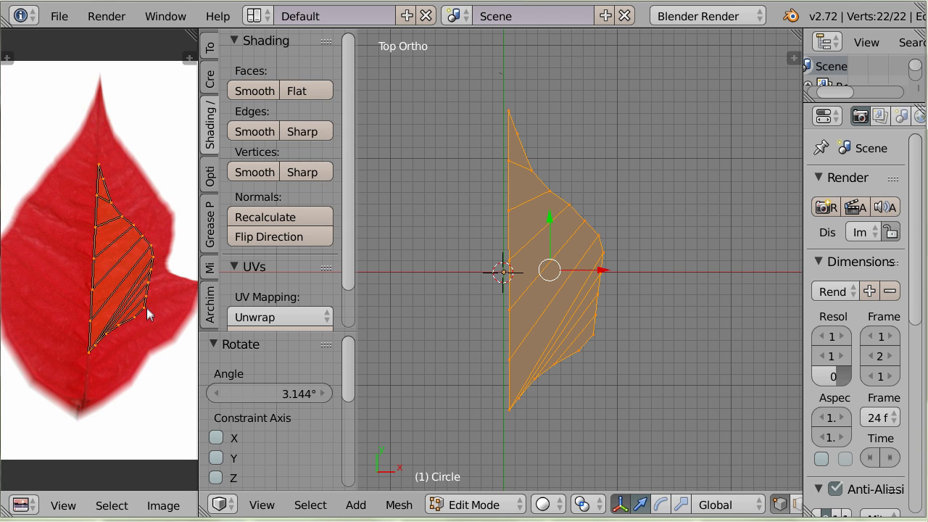
key(s)
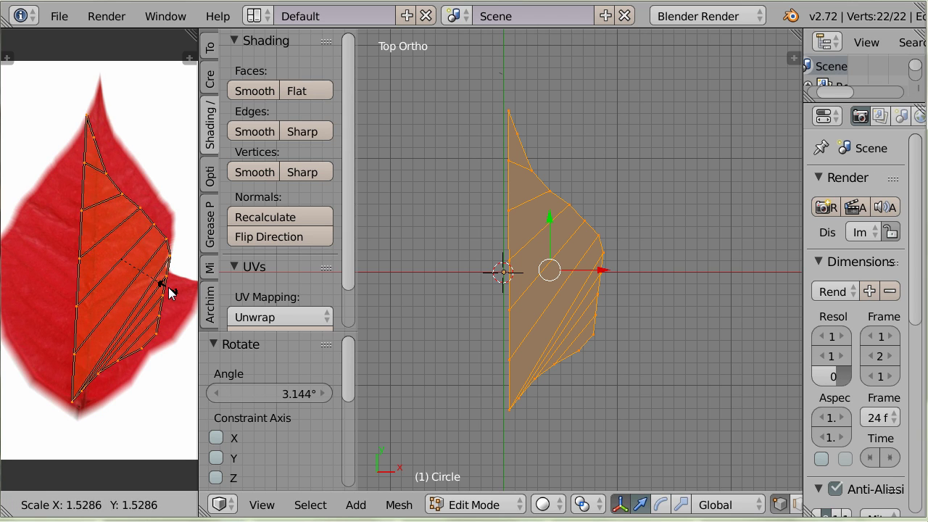
click(168, 287)
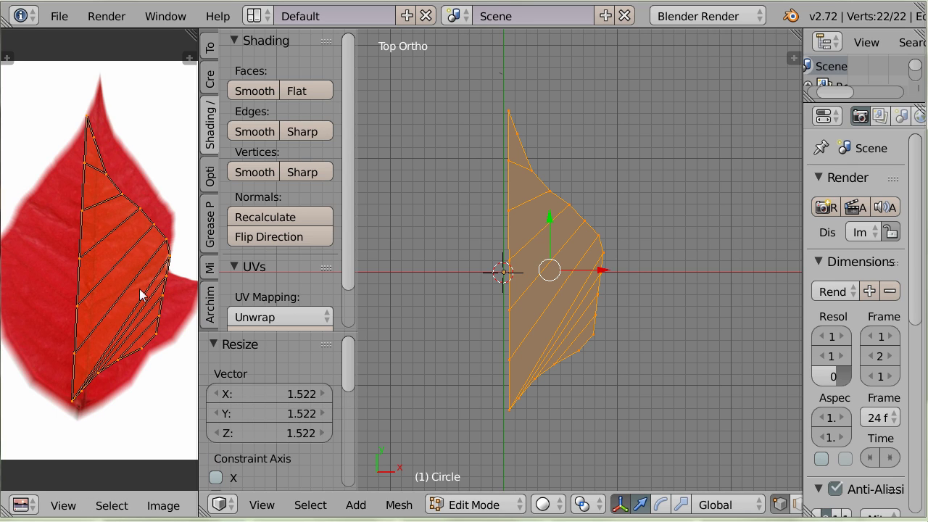
key(g)
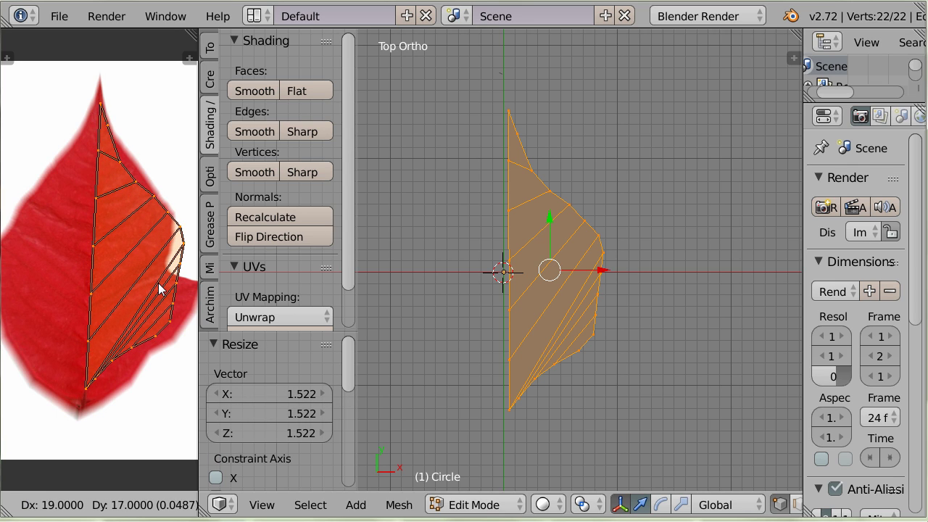
click(160, 290)
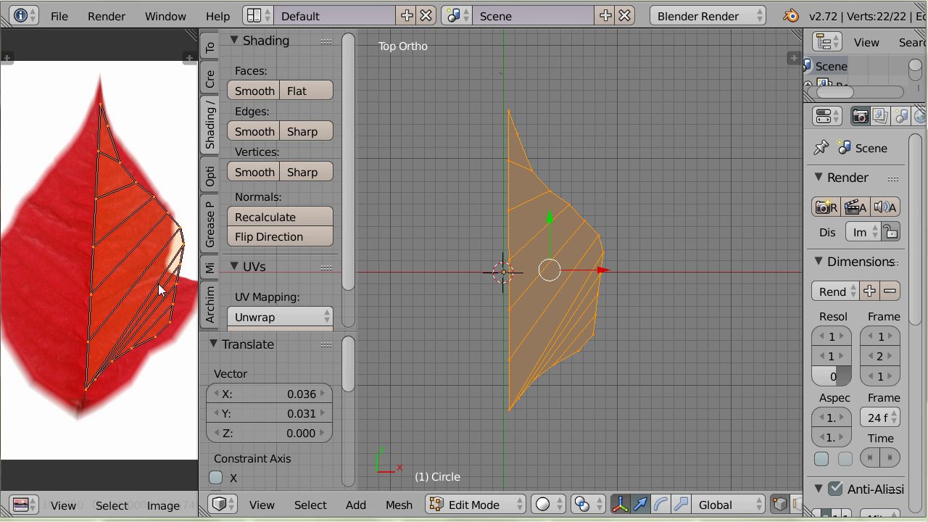
Step: Move the lowest UV vertex to the photographed leaf's base and the next two outer vertices onto its lower edge
right_click(86, 392)
key(g)
click(79, 410)
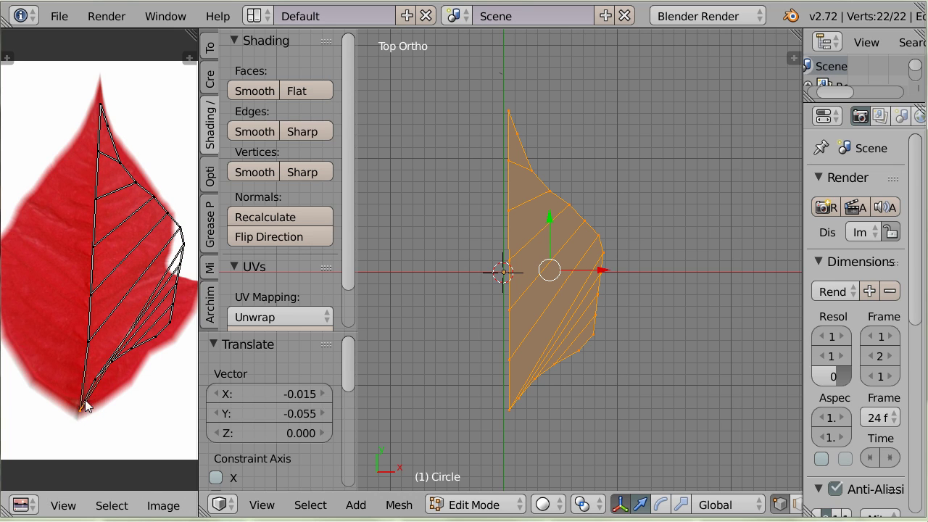
right_click(97, 383)
key(g)
click(109, 393)
right_click(112, 363)
key(g)
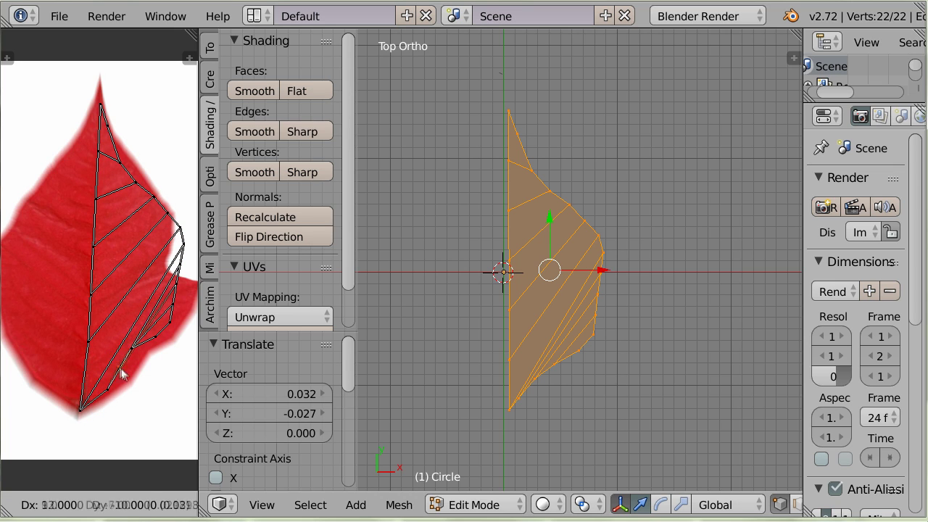
click(127, 376)
Step: Move the next three outer UV vertices outward along the photographed leaf's lower edge towards its side point
right_click(133, 349)
key(g)
click(143, 355)
key(g)
click(163, 340)
right_click(171, 322)
key(g)
click(179, 328)
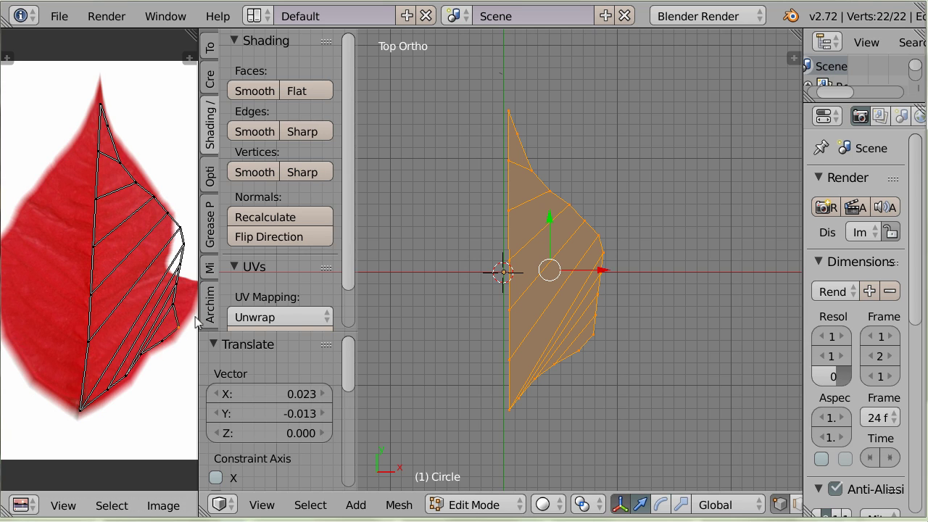
Step: Widen the image editor and fit the remaining side UV vertices to the photographed leaf's notch and pointed side lobe
drag(198, 320, 236, 308)
right_click(200, 228)
key(g)
click(190, 232)
right_drag(203, 244, 216, 286)
click(185, 256)
click(187, 271)
click(202, 278)
click(216, 286)
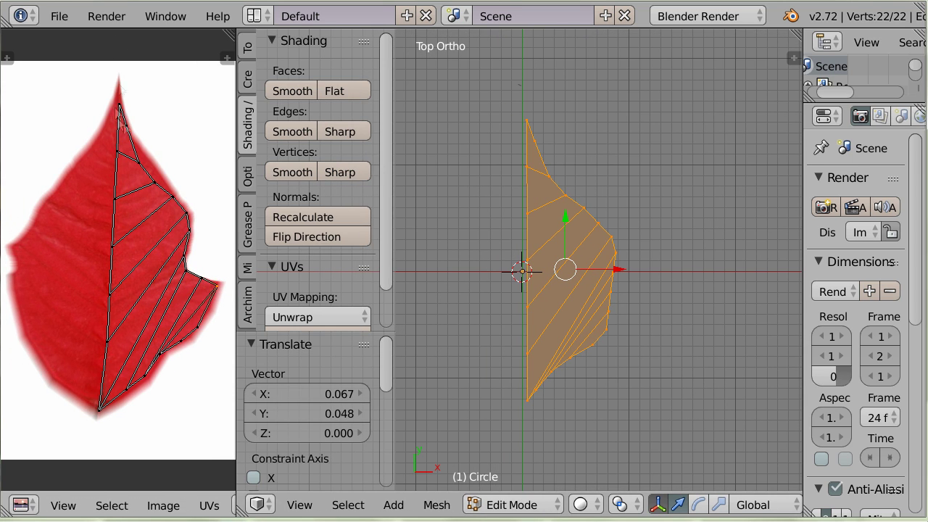
Step: Move the topmost UV vertex up to the tip of the photographed leaf
right_click(120, 106)
key(g)
click(120, 84)
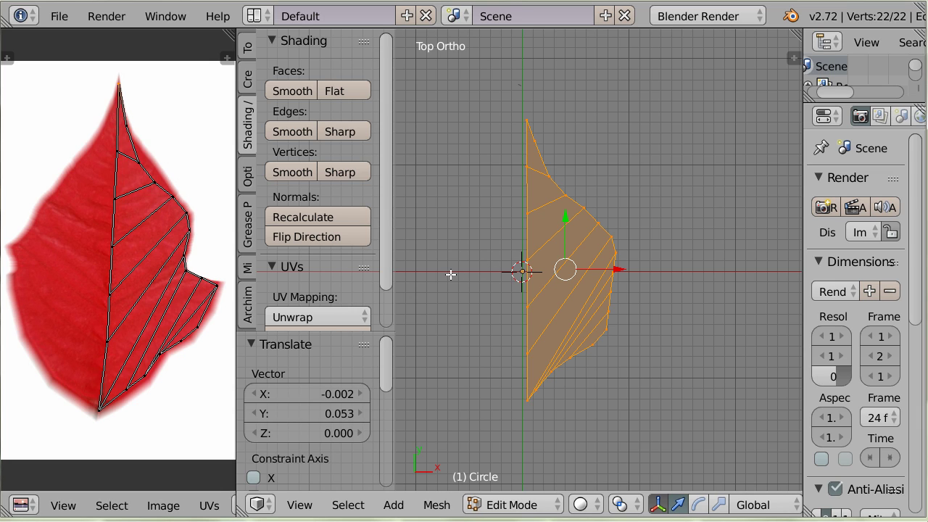
click(804, 263)
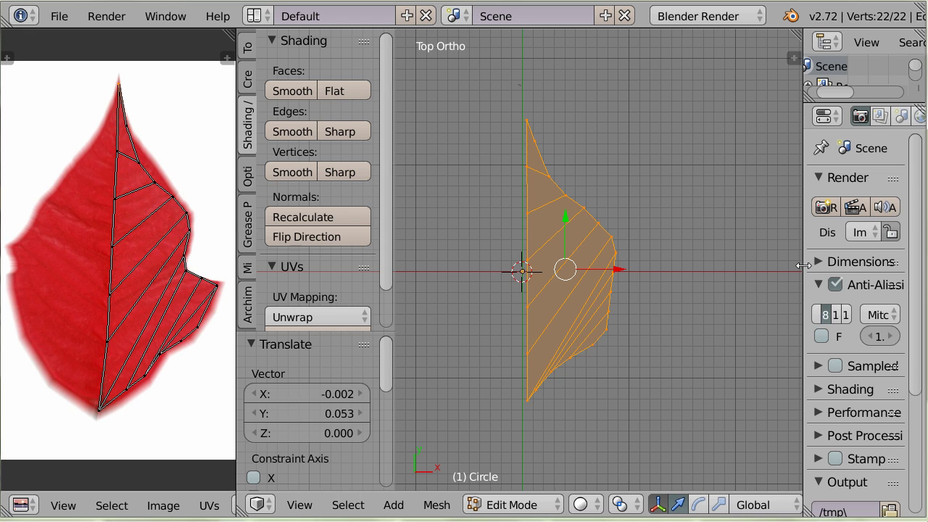
Step: Widen the properties column, enlarge the Outliner area above it, and turn that area into a UV/Image Editor
drag(803, 266, 725, 274)
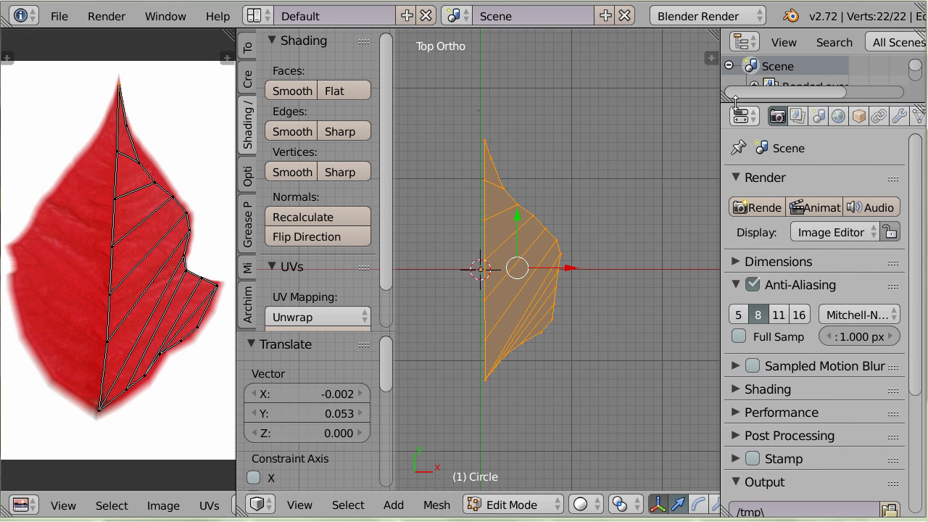
drag(739, 101, 739, 158)
click(744, 44)
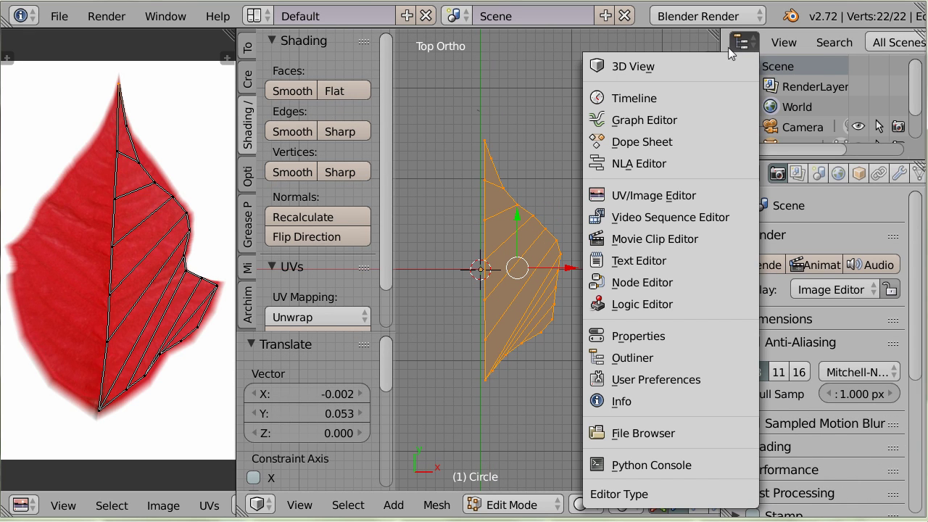
click(640, 195)
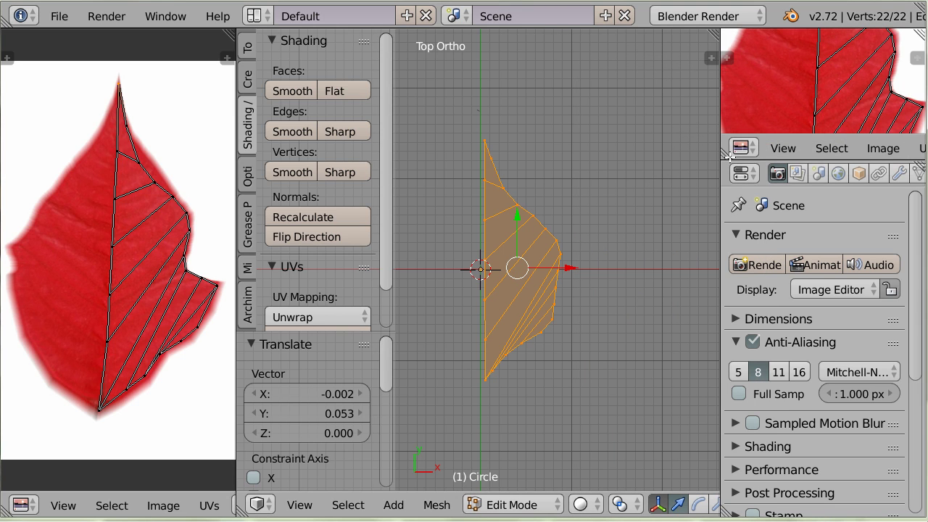
drag(719, 160, 683, 161)
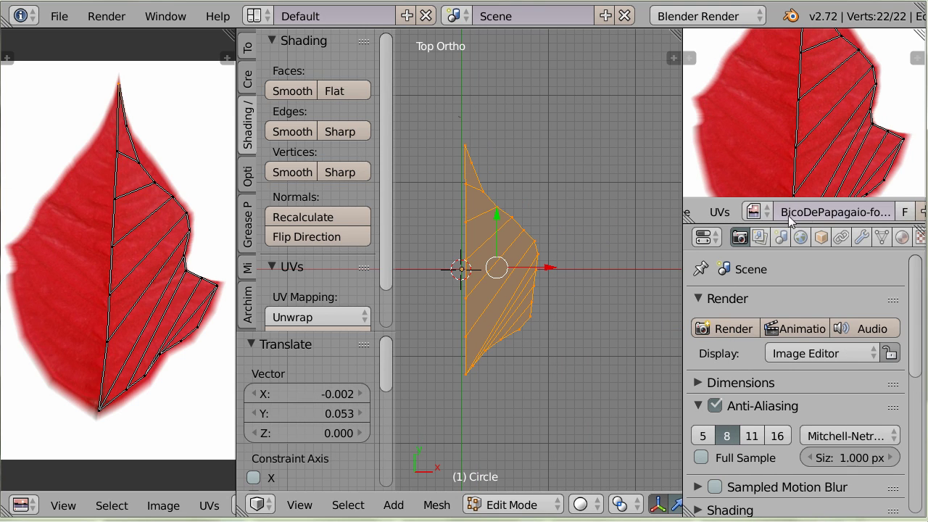
Step: Display BicoDePapagaio-poinsettia.jpg in the new image editor and frame the centre of the flower
click(754, 210)
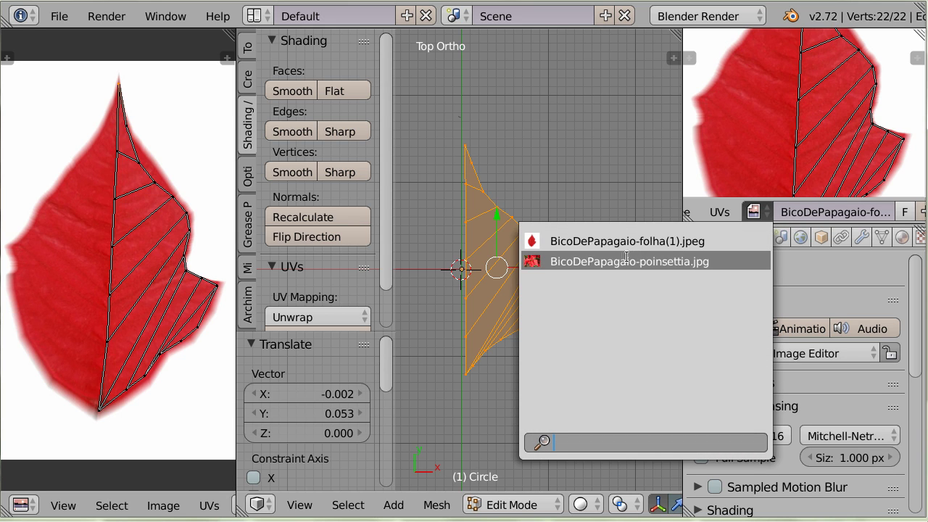
click(598, 263)
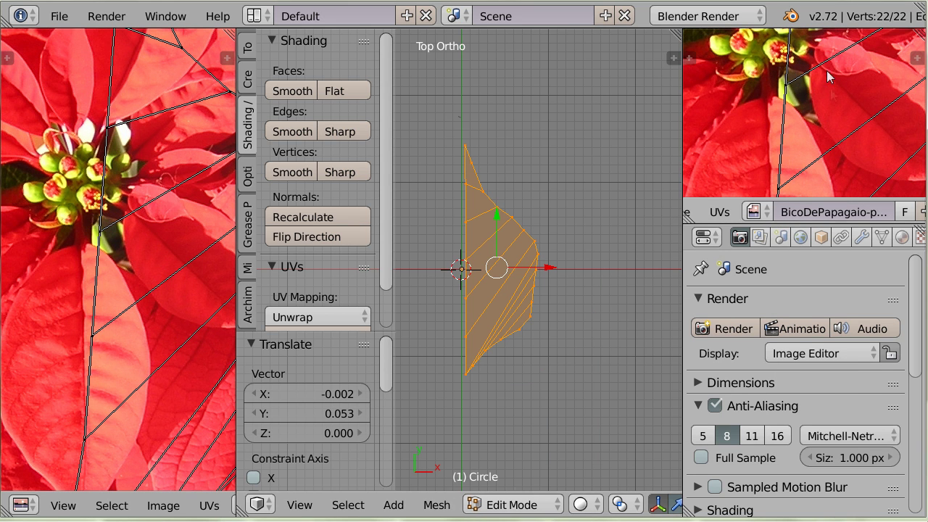
middle_drag(772, 107, 766, 155)
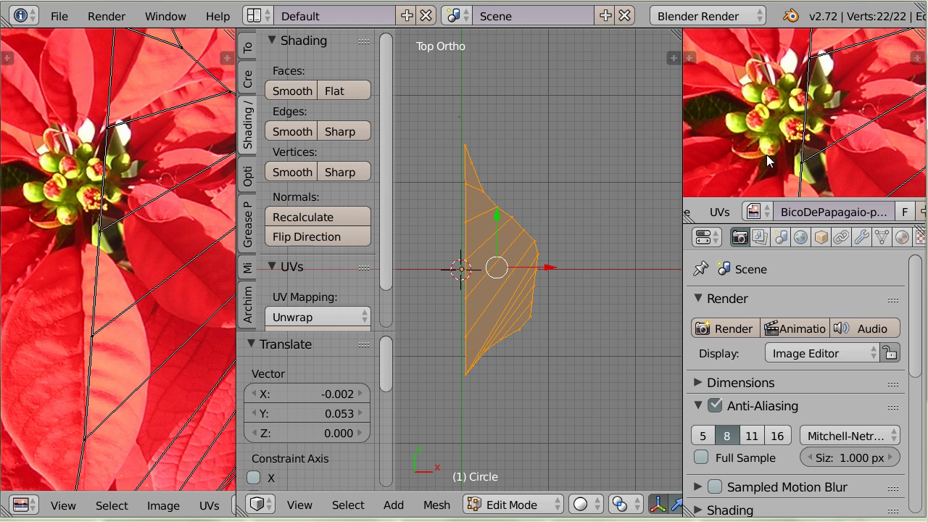
scroll(766, 154, up, 2)
scroll(766, 154, down, 4)
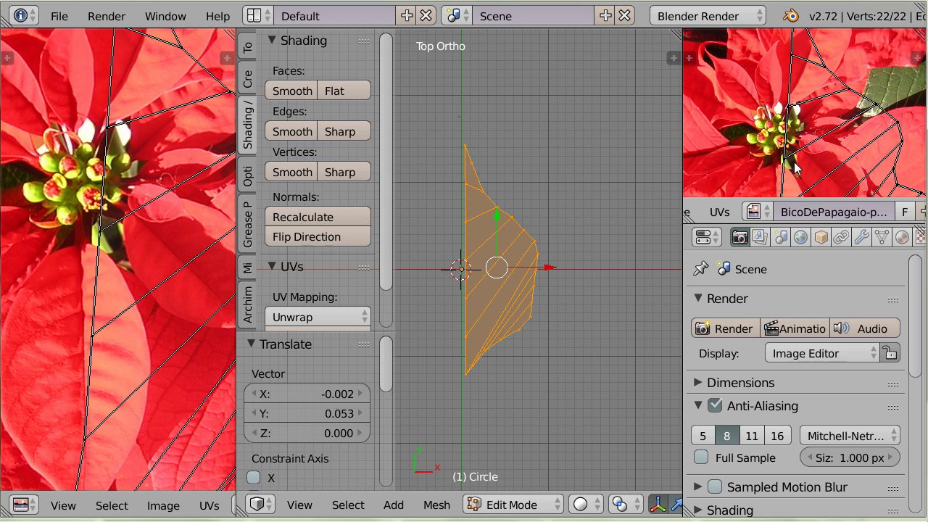
middle_drag(798, 167, 800, 153)
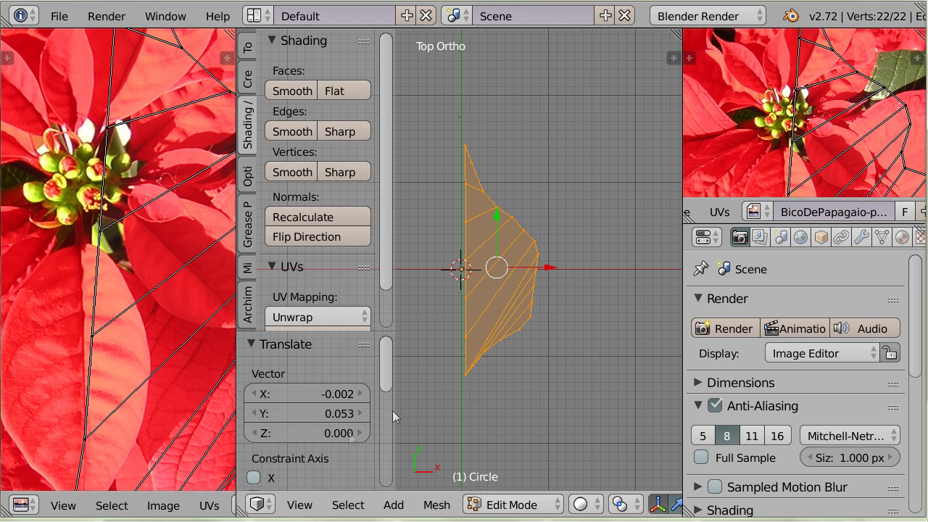
Step: Widen the main UV editor slightly and set its image back to BicoDePapagaio-folha(1).jpeg
drag(237, 435, 262, 435)
click(244, 505)
click(282, 297)
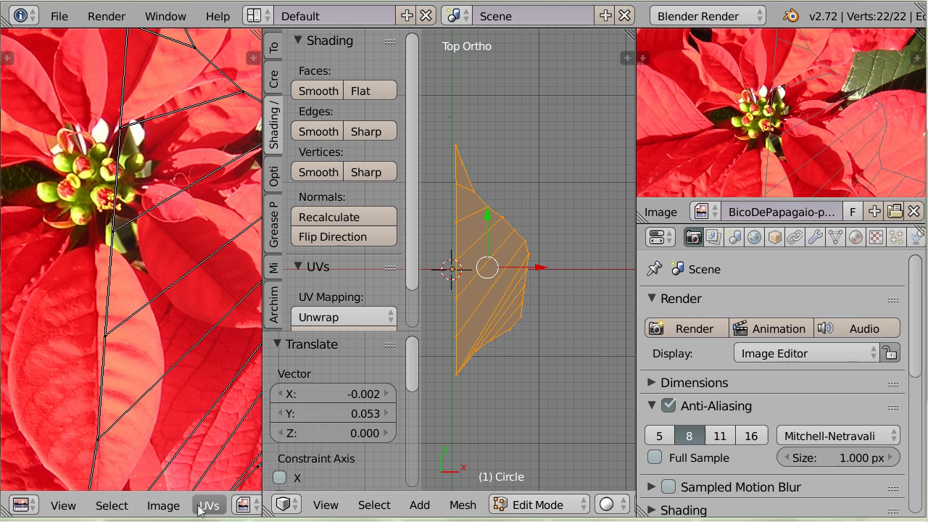
click(243, 505)
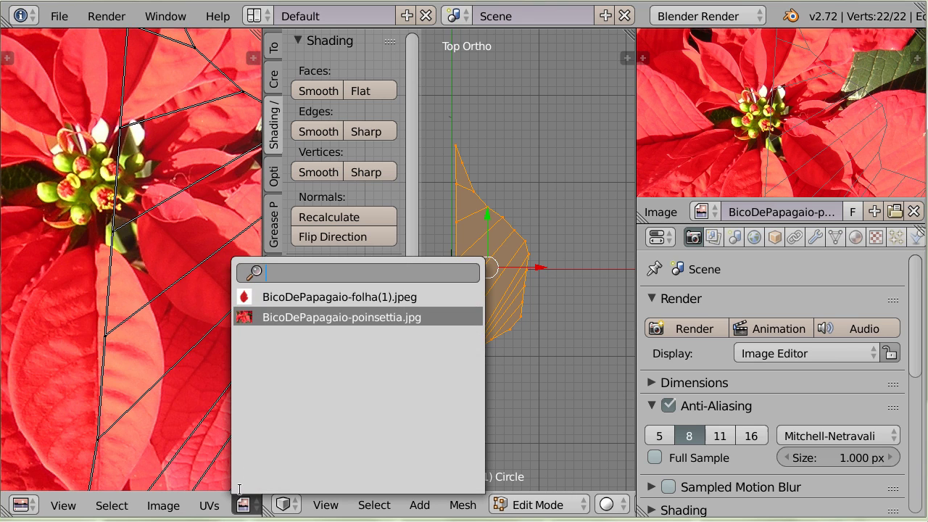
click(284, 297)
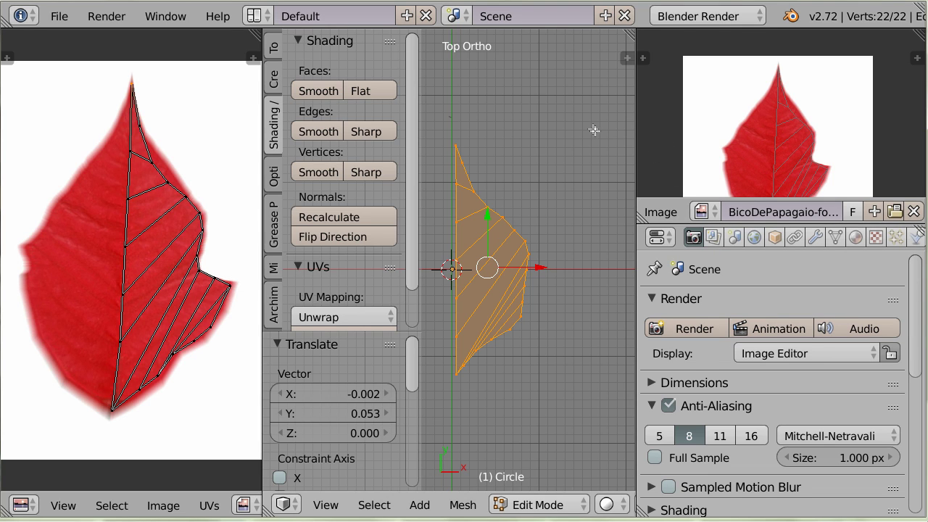
Step: Change the render engine to Cycles Render and create a new material for the half-leaf mesh
click(695, 19)
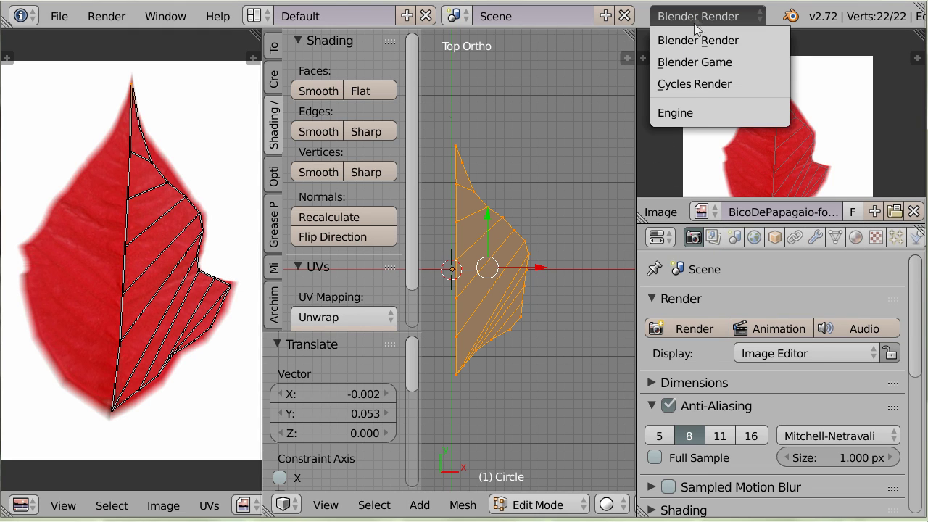
click(692, 84)
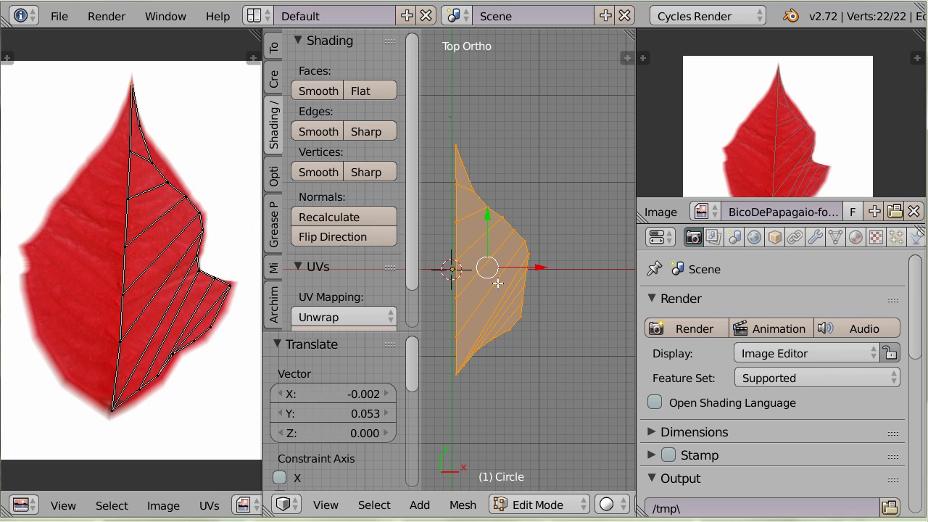
click(855, 238)
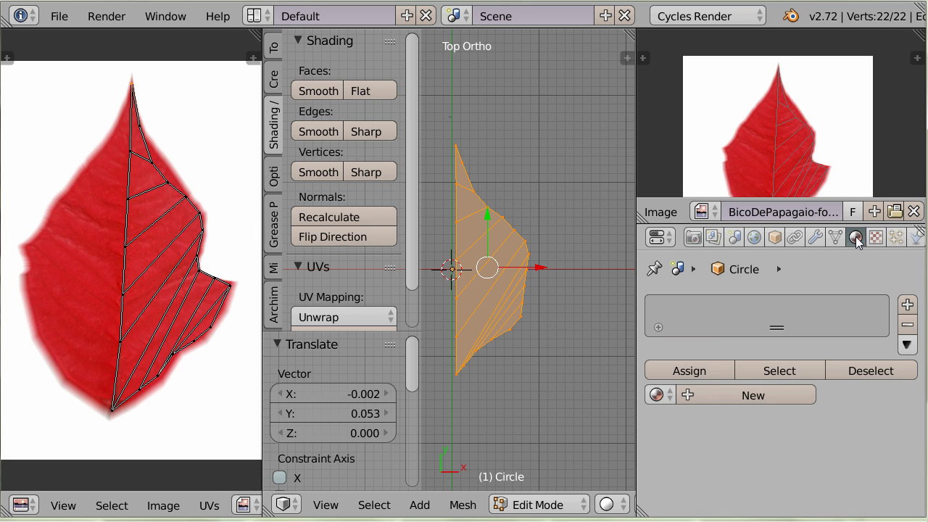
click(709, 394)
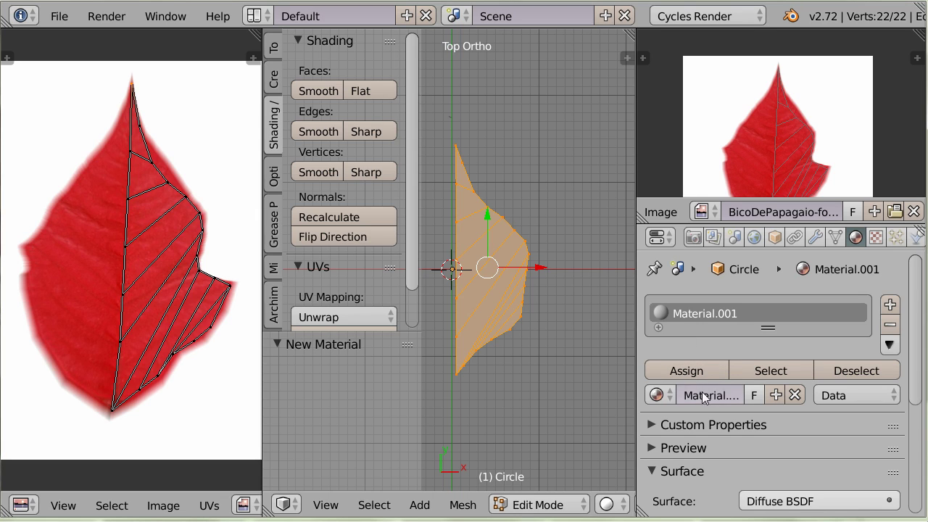
Step: Name the new material folhas and assign it to the selected half-leaf faces
click(705, 392)
text(folhas)
key(Return)
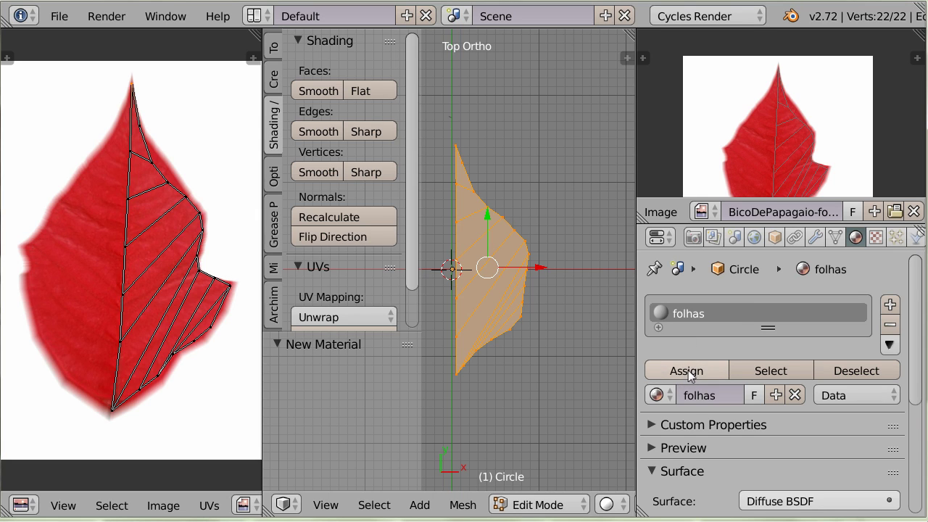
click(694, 370)
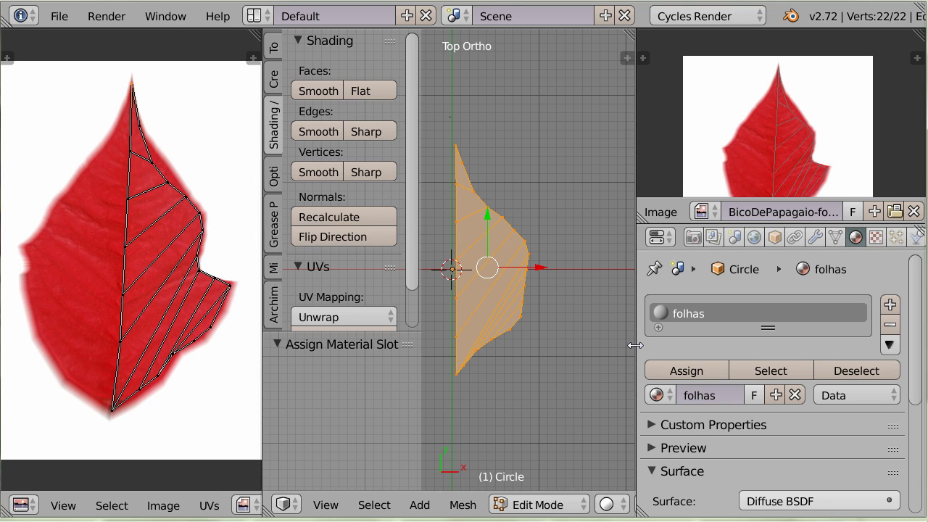
Step: Make room for the material settings and set the folhas material's Diffuse BSDF color to an Image Texture
drag(637, 341, 606, 339)
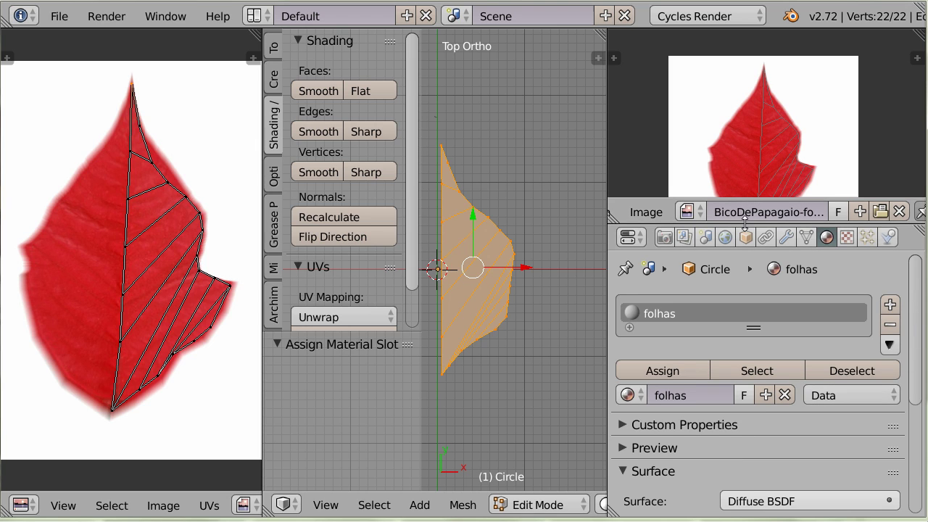
drag(746, 225, 745, 219)
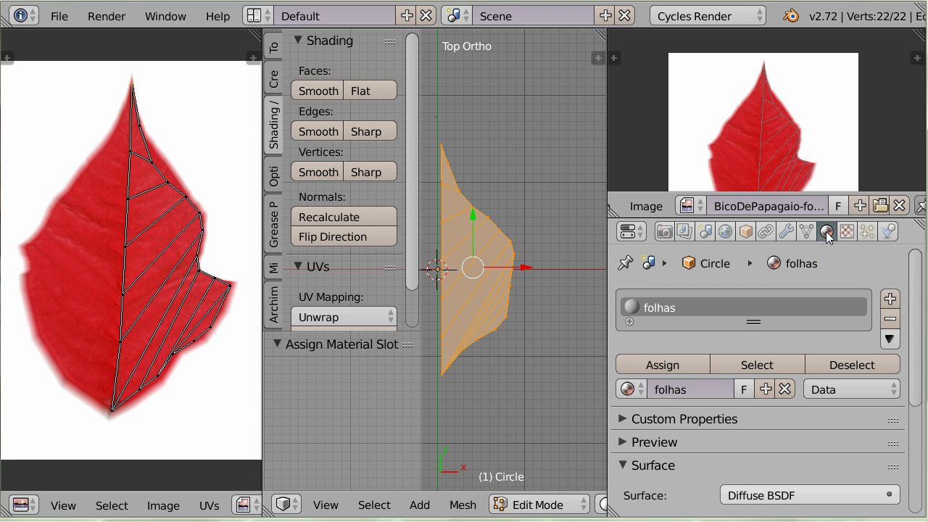
drag(911, 333, 910, 358)
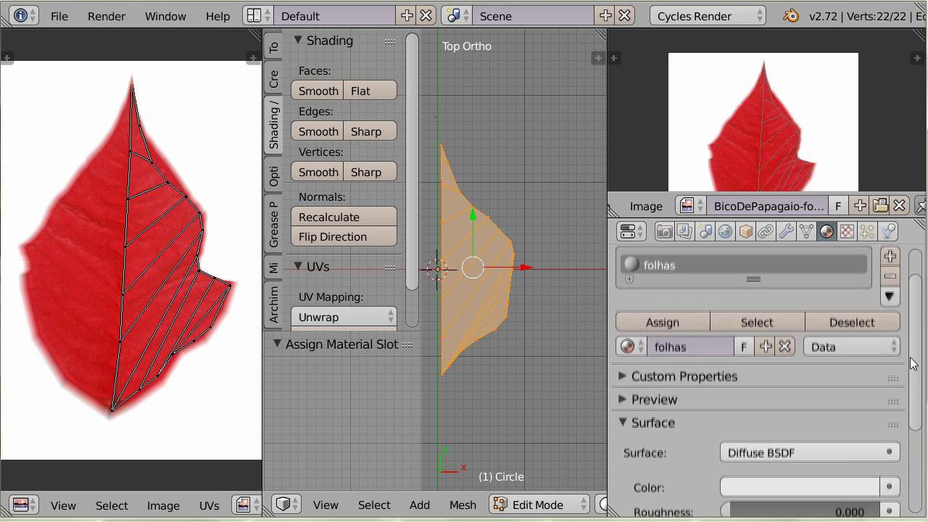
scroll(912, 362, down, 4)
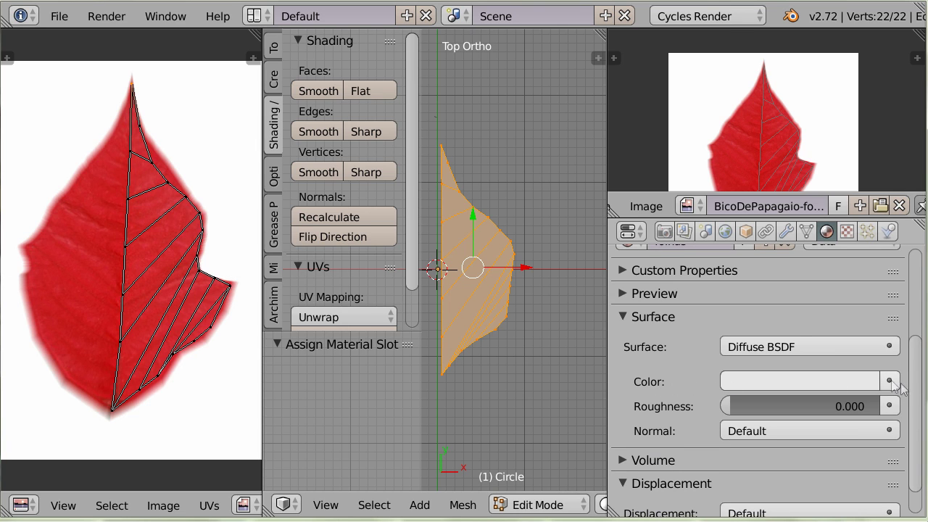
click(889, 380)
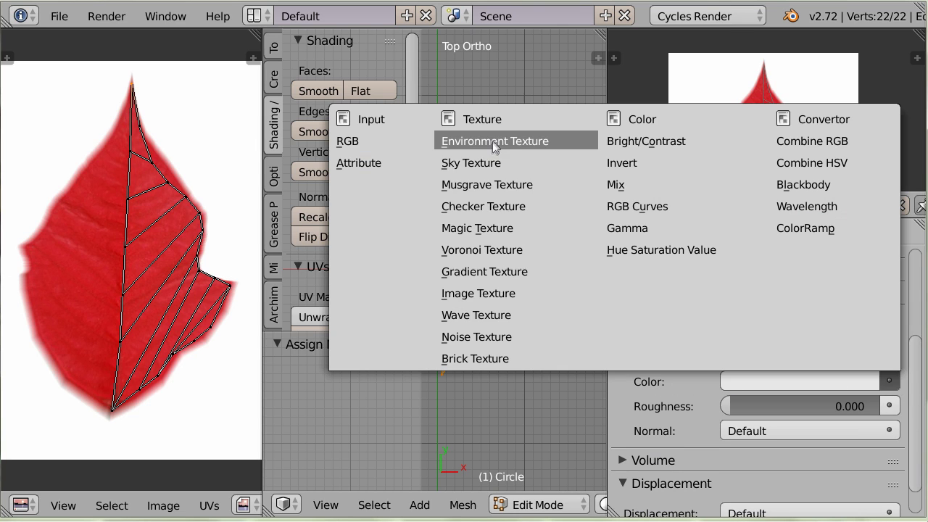
click(476, 294)
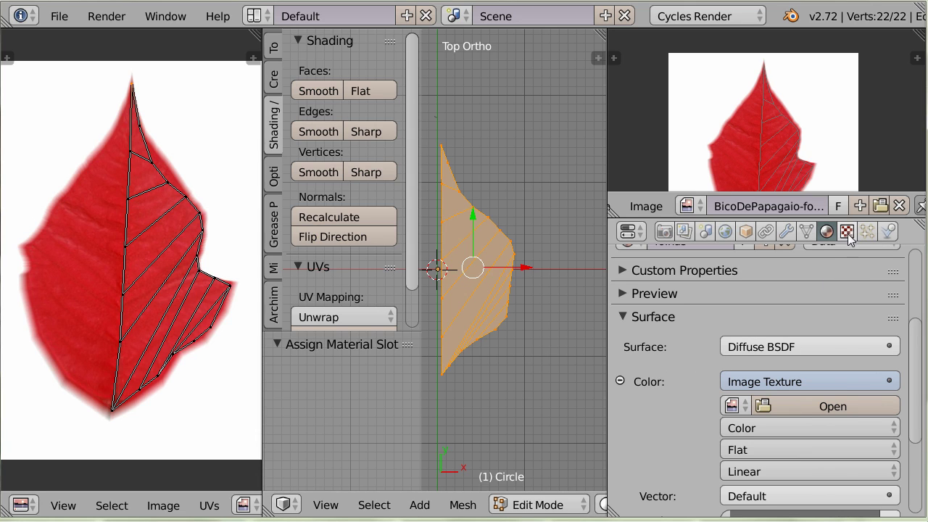
Step: Use BicoDePapagaio-folha(1).jpeg as the material's image texture and set the 3D viewport shading to Texture
click(734, 405)
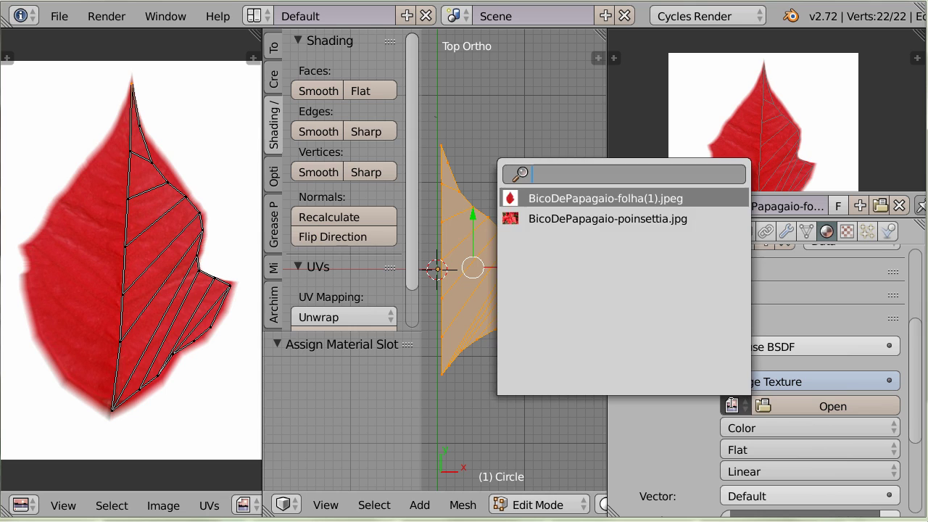
click(569, 198)
click(730, 404)
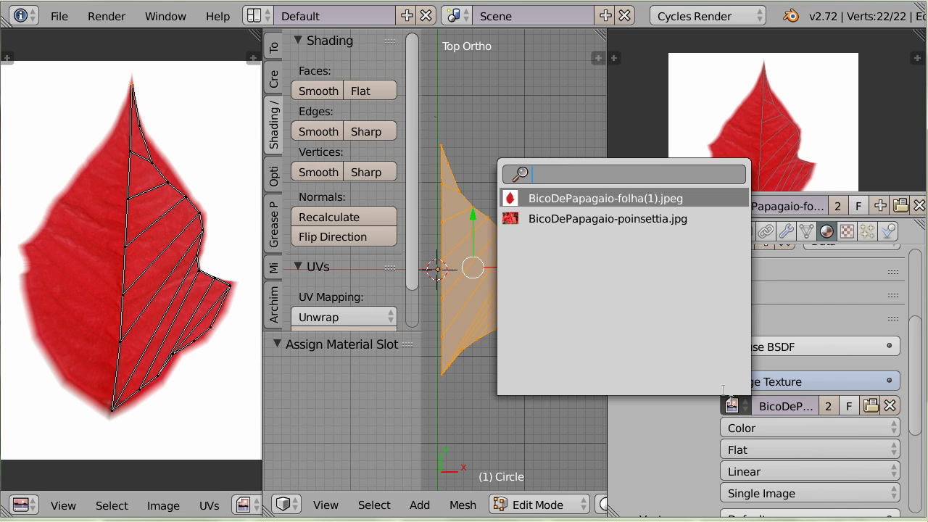
click(546, 198)
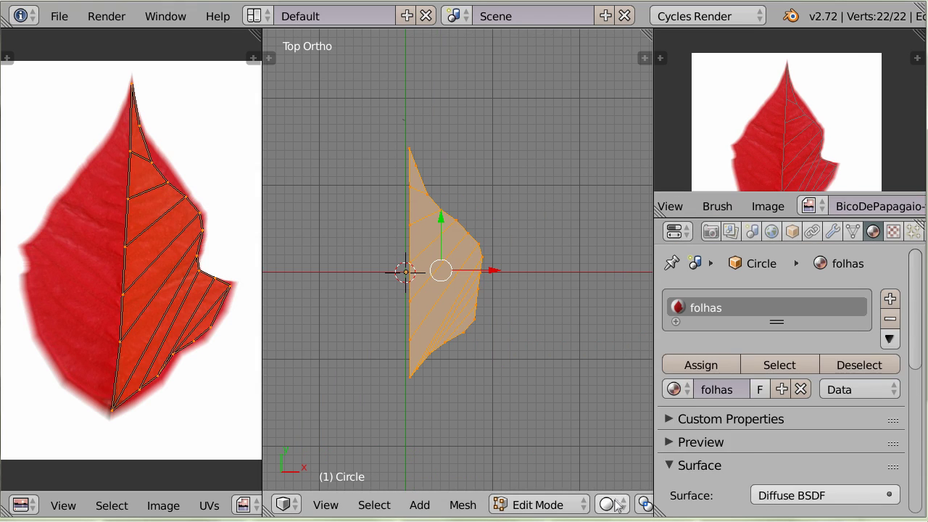
click(607, 504)
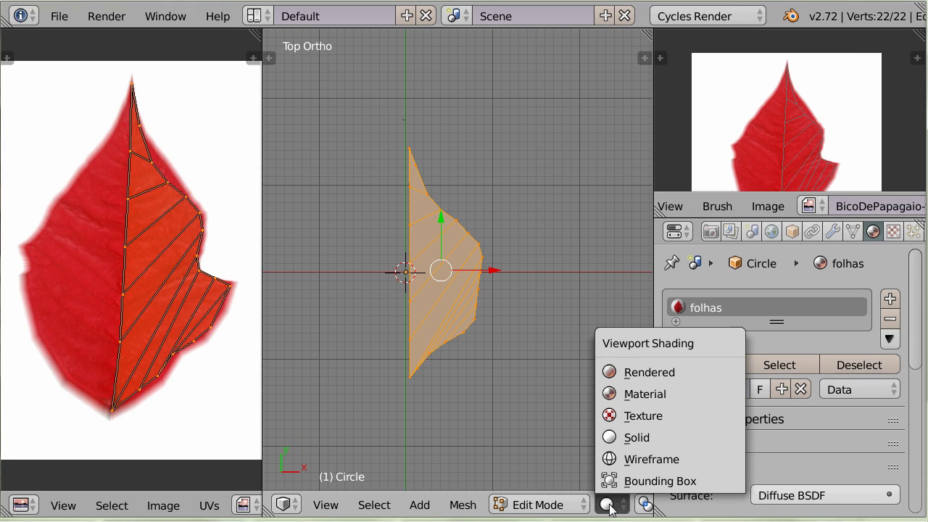
click(628, 416)
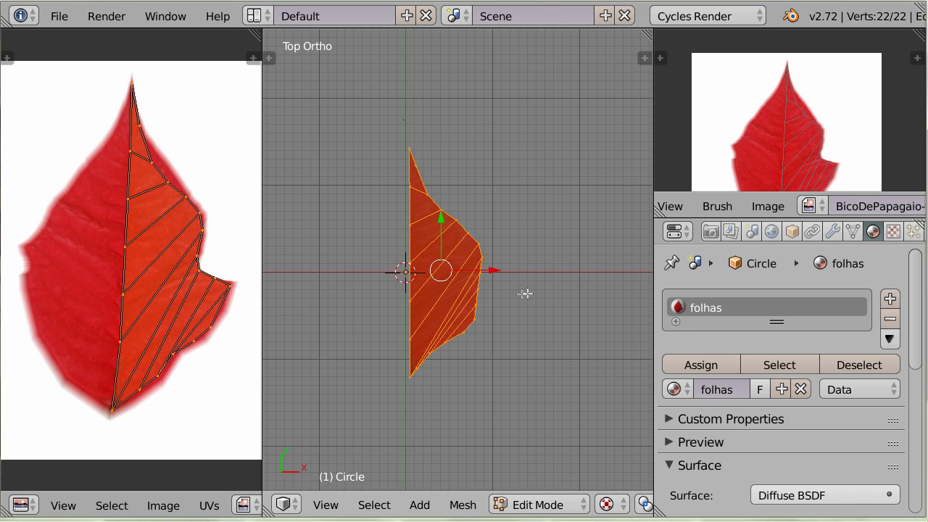
Step: Add a Mirror modifier to the half-leaf and move the mesh along X until its straight edge meets the mirror axis
click(834, 231)
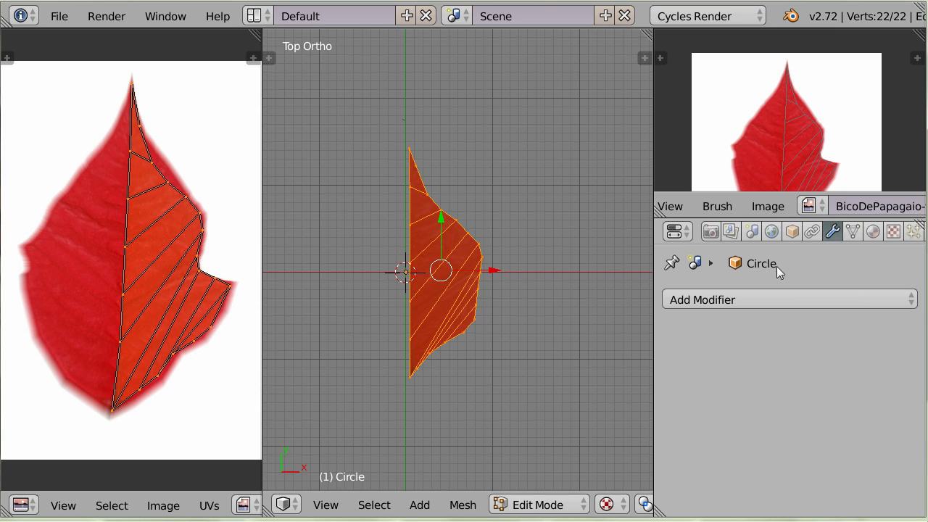
click(751, 298)
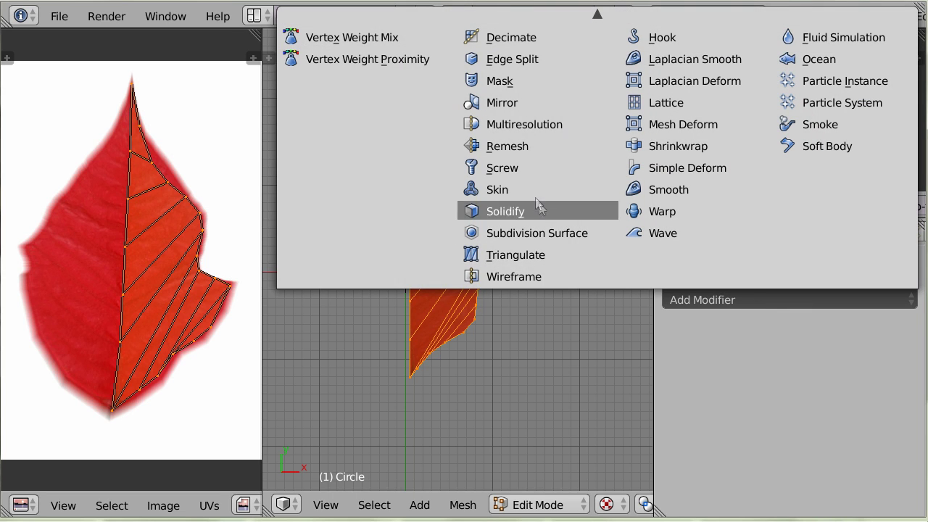
click(512, 103)
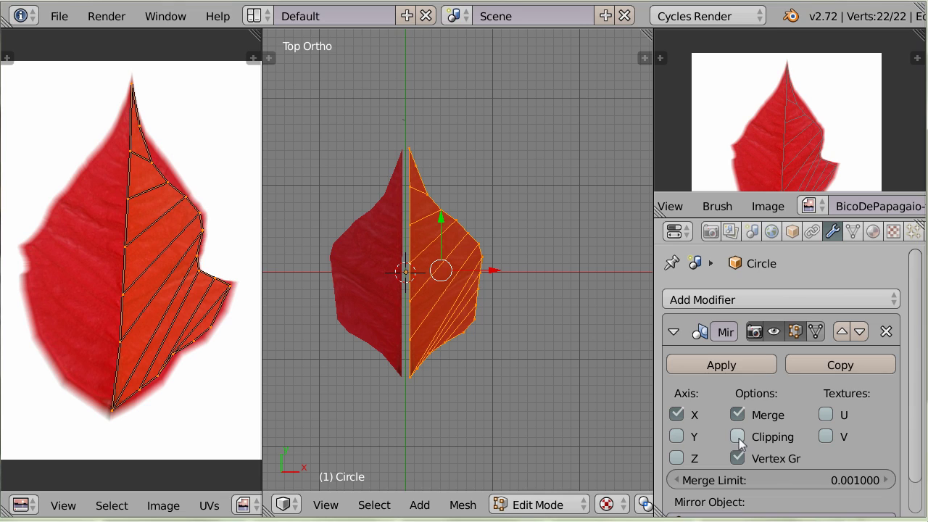
key(g)
key(x)
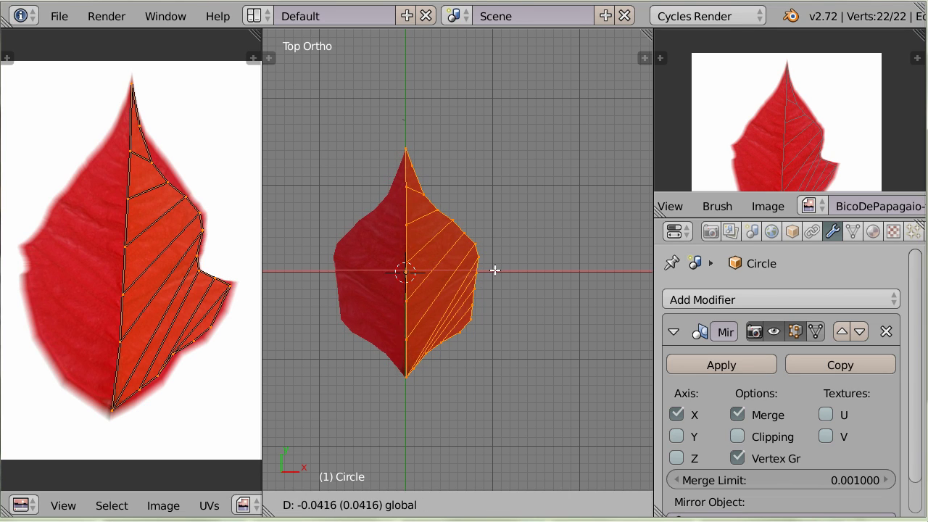
click(494, 272)
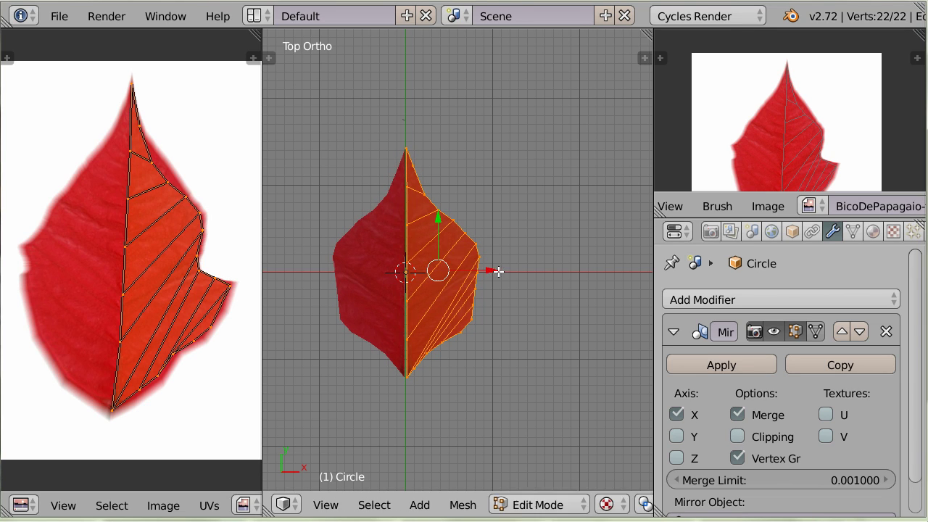
Step: Enable Clipping on the Mirror modifier and move the half-leaf along X so its straight edge locks onto the mirror axis
click(737, 435)
key(g)
key(x)
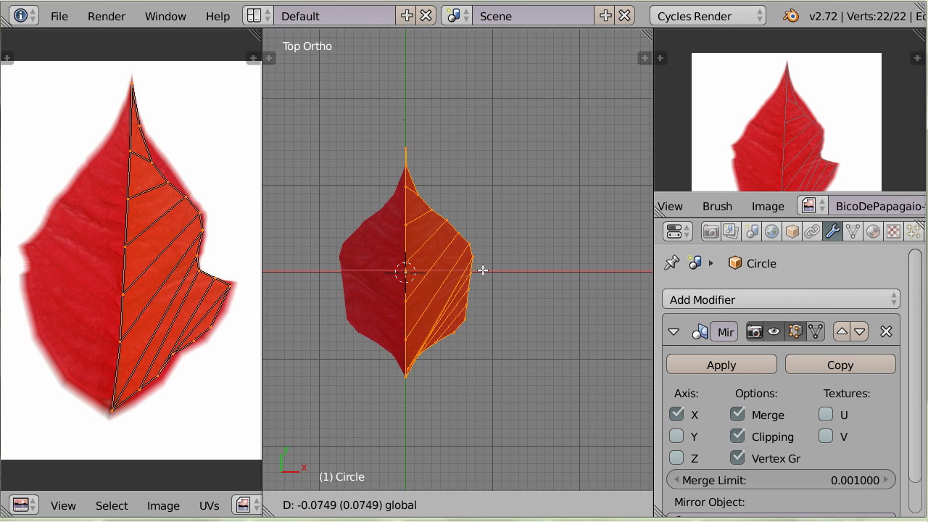
click(476, 270)
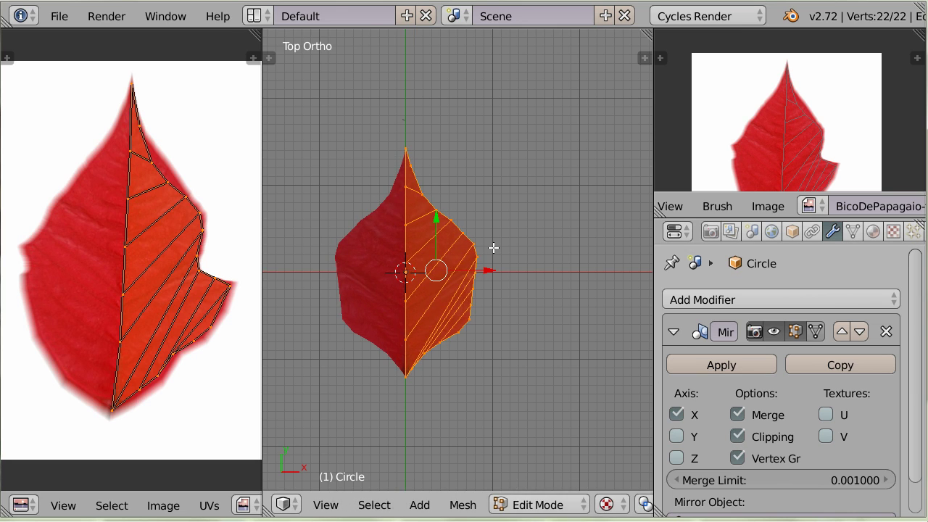
key(g)
key(x)
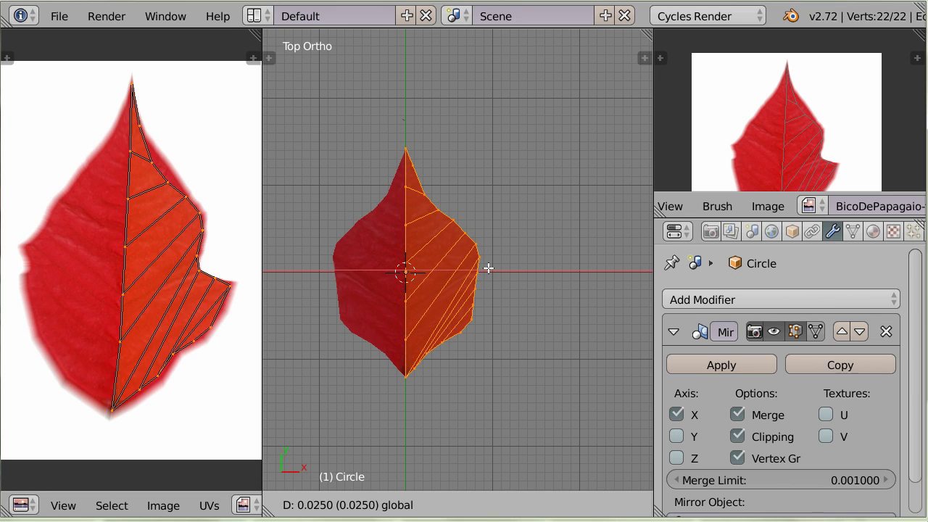
click(487, 265)
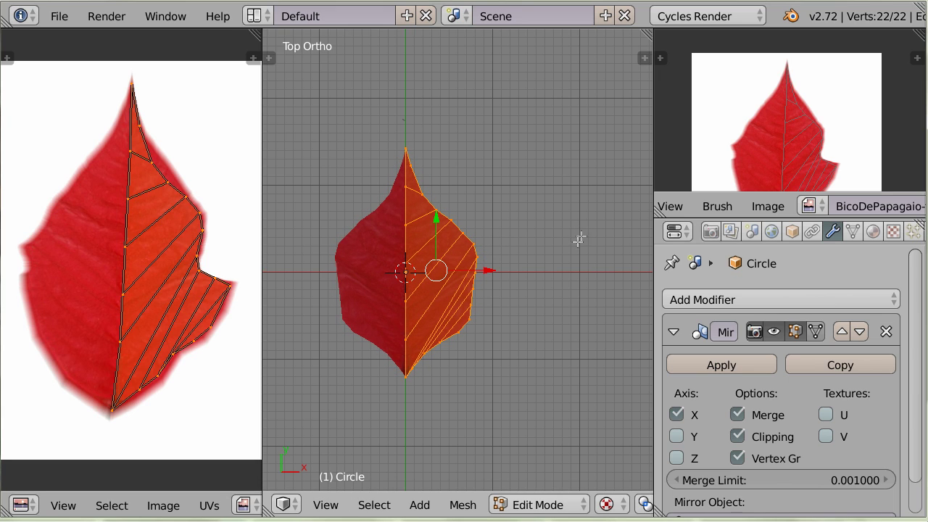
Step: Try moving a lower midrib vertex to test the clipping, and bring it back down along the mirror axis
right_click(407, 337)
key(g)
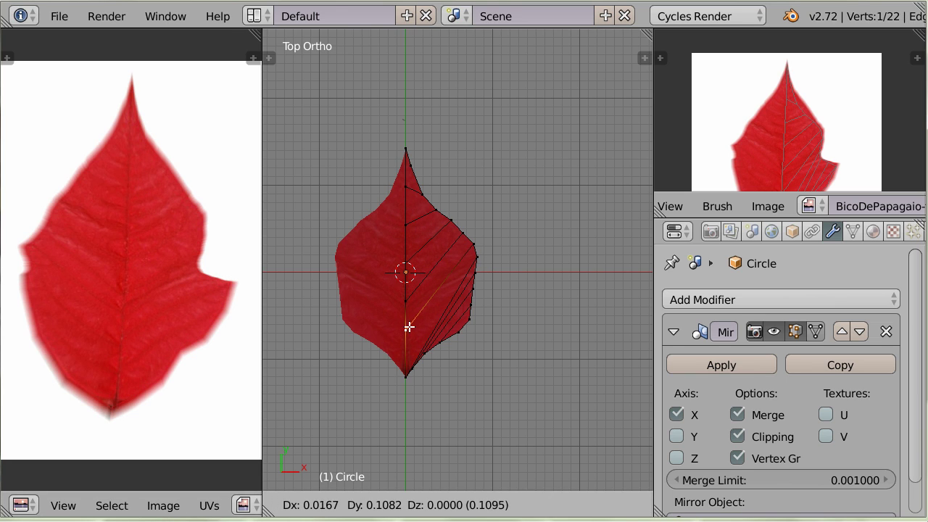
click(408, 326)
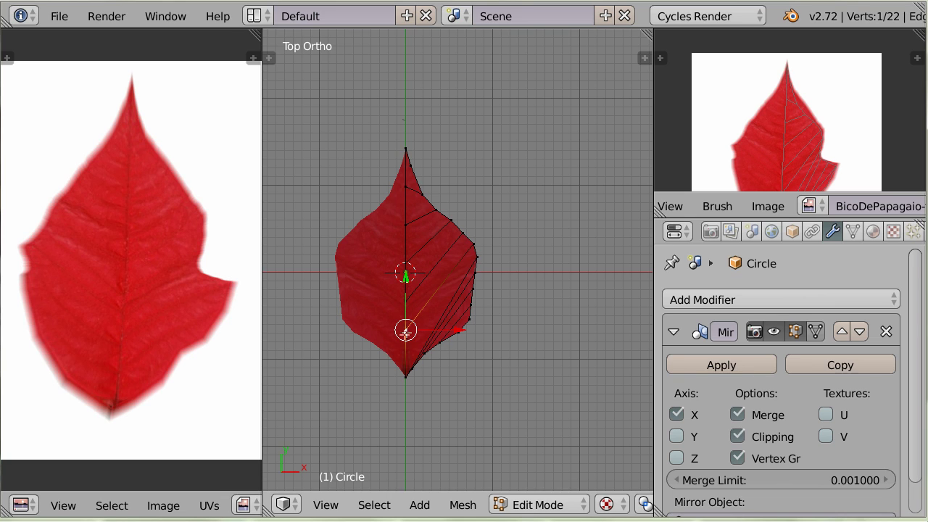
key(g)
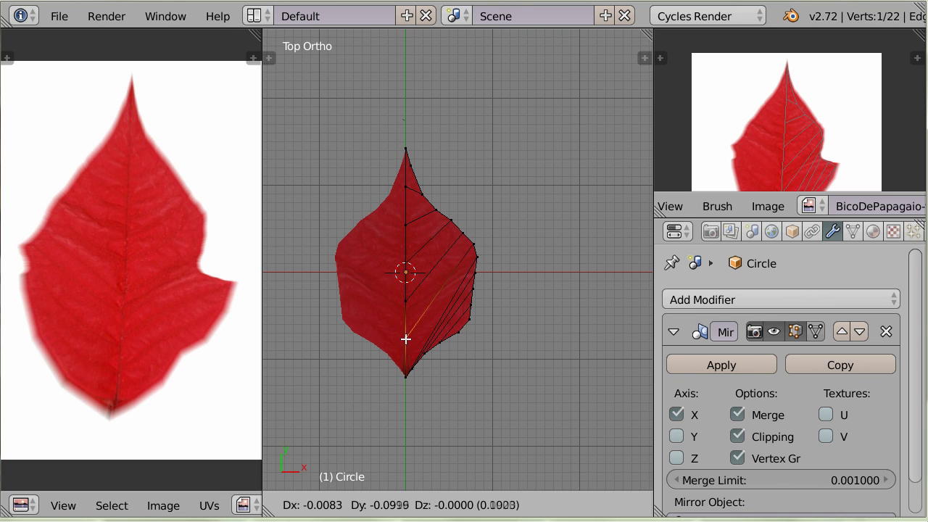
click(406, 338)
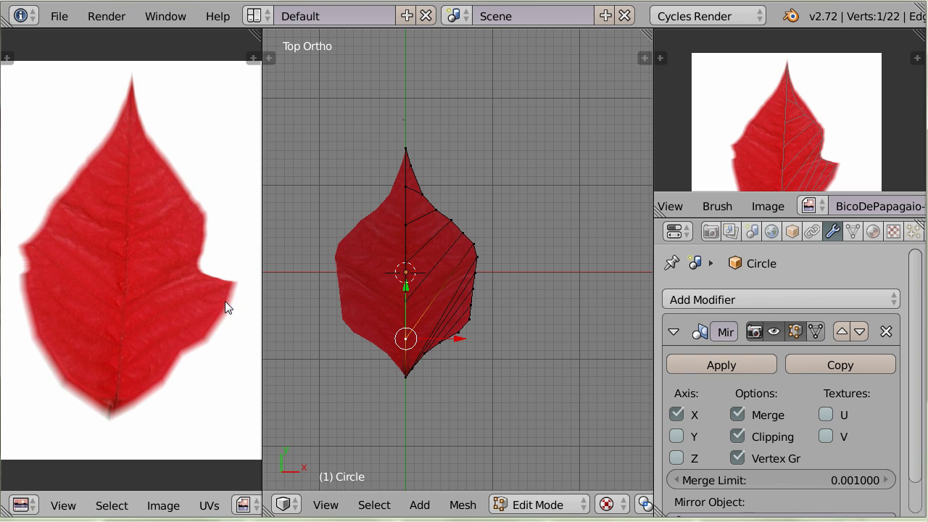
Step: Choose BicoDePapagaio-folha(1).jpeg in the UV editor and move the whole half-leaf about 1.2 along Y, placing its base on the origin
click(244, 505)
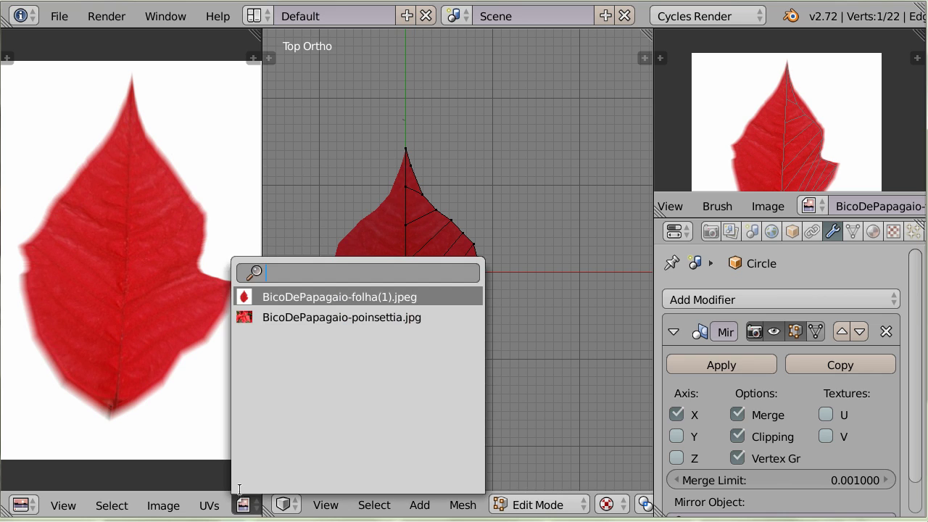
click(275, 293)
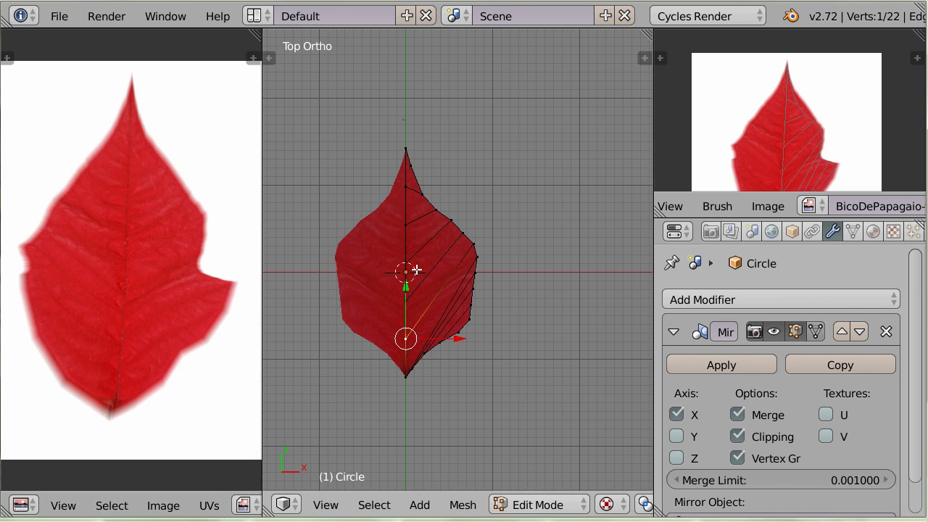
key(a)
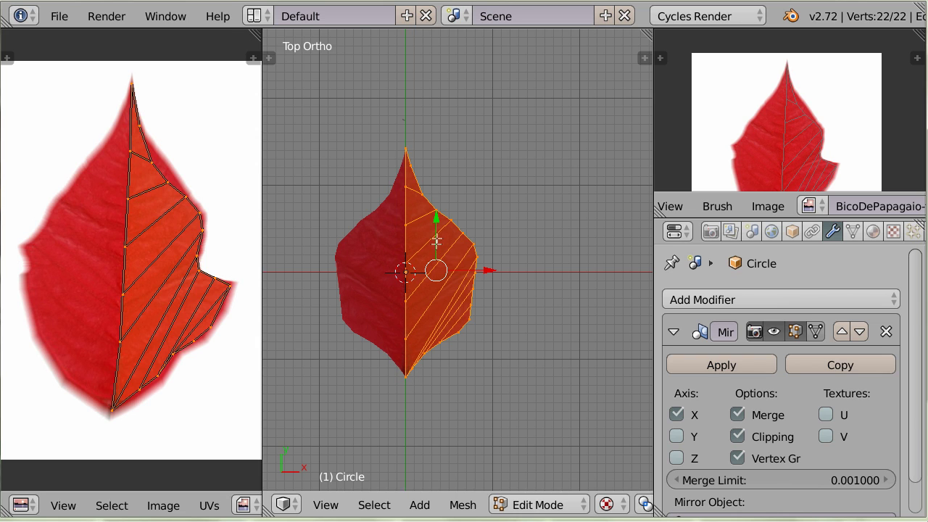
drag(437, 235, 442, 140)
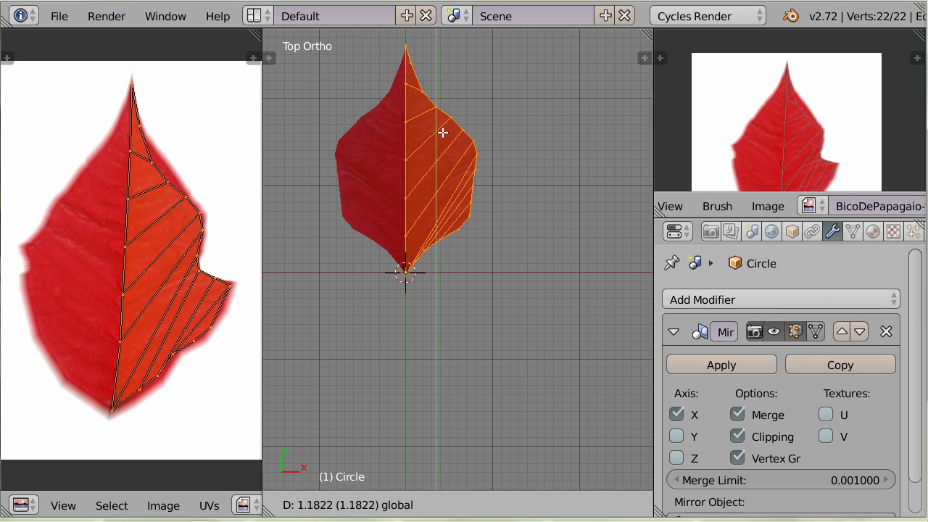
click(445, 127)
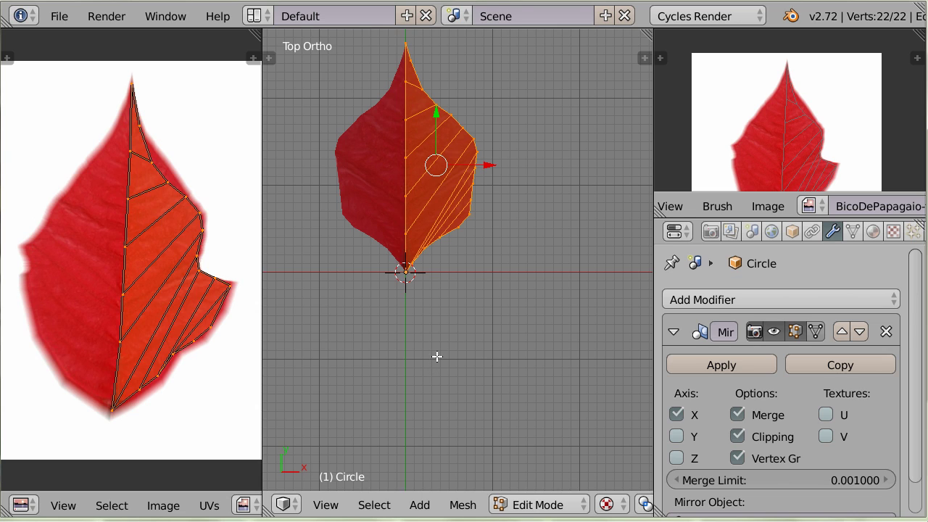
Step: Cut a new lengthwise edge line through the half-leaf from tip towards base with the Knife tool in top view
key(KP_1)
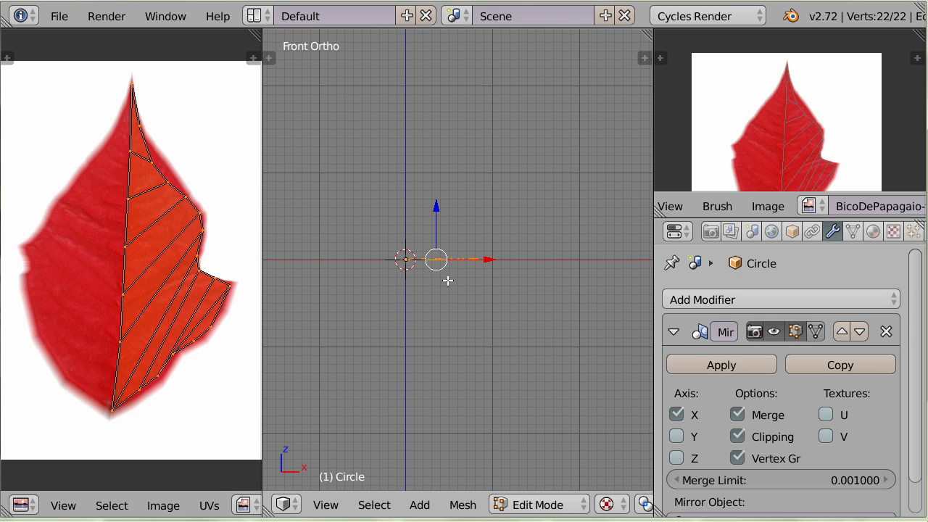
key(KP_7)
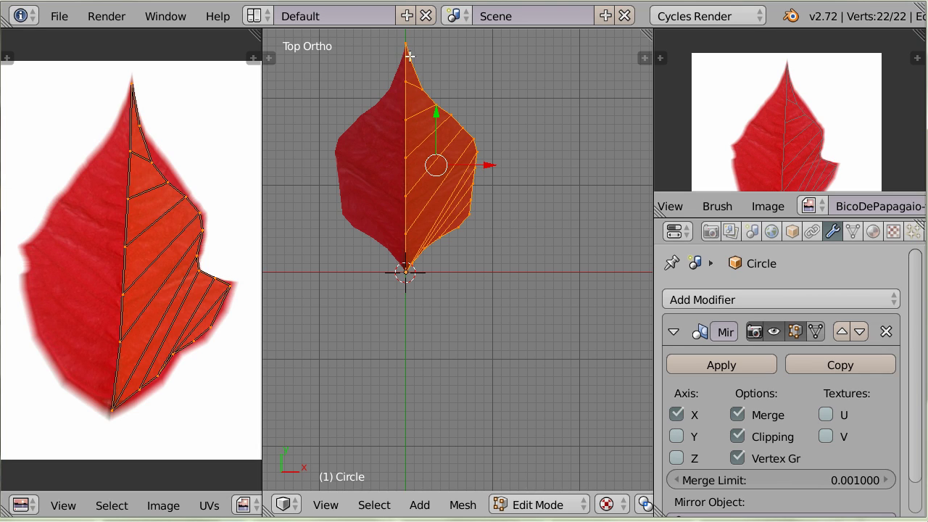
key(k)
click(416, 94)
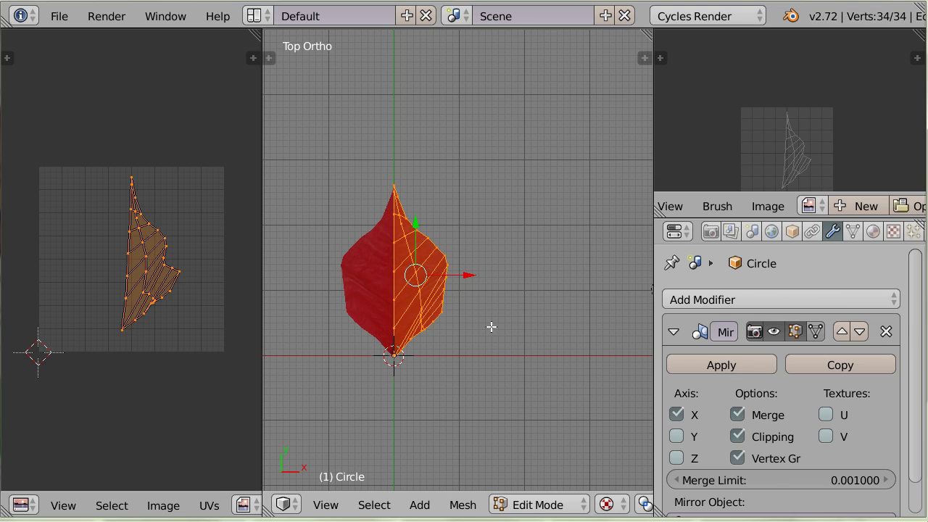
Step: Apply the leaf's Mirror modifier in Object Mode and return to Edit Mode
key(Tab)
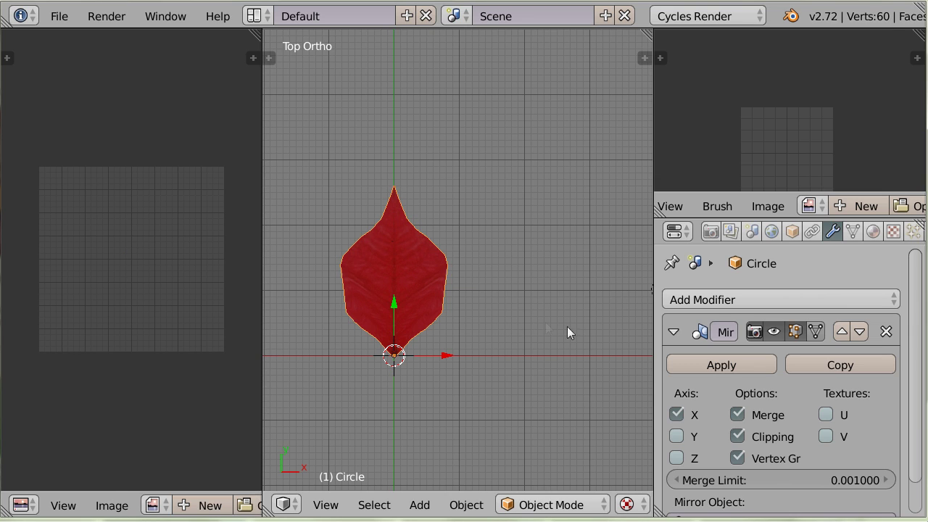
click(723, 364)
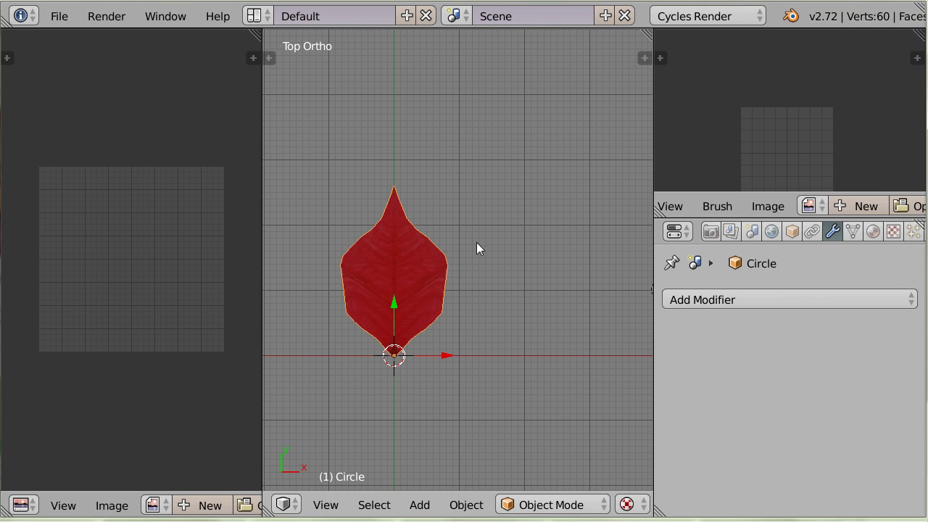
key(Tab)
Step: Move the leaf's midrib edge loop down along Z and select the lengthwise edge loops on both halves
alt+right_click(397, 299)
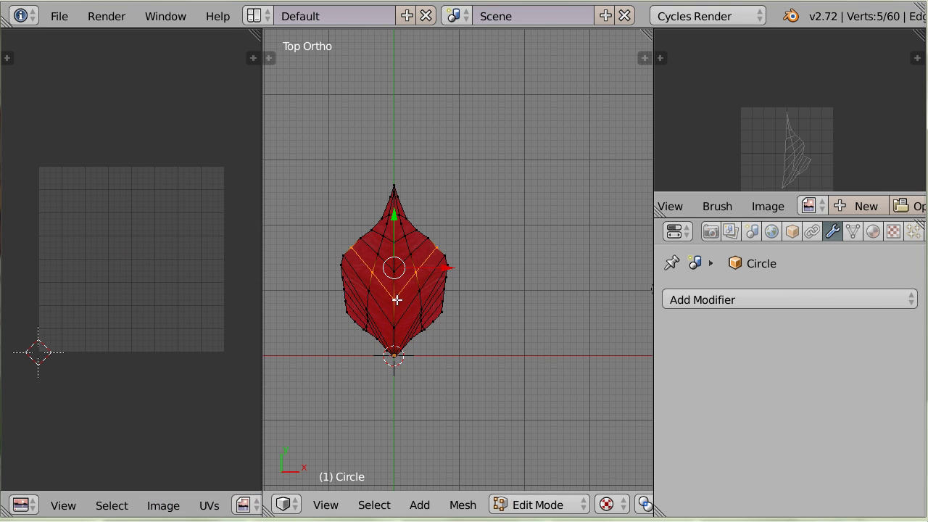
alt+right_click(394, 286)
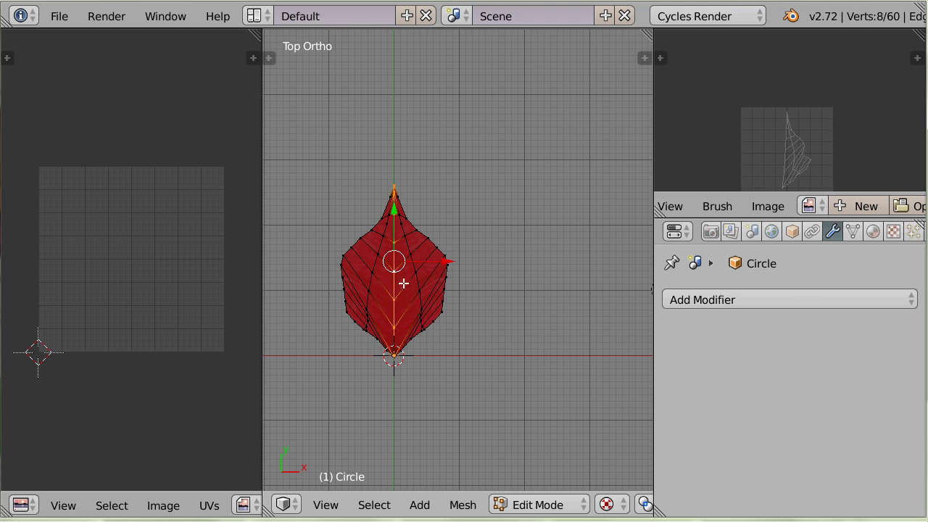
middle_drag(446, 354, 353, 288)
drag(393, 241, 379, 251)
alt+shift+right_click(419, 262)
middle_drag(380, 251, 456, 284)
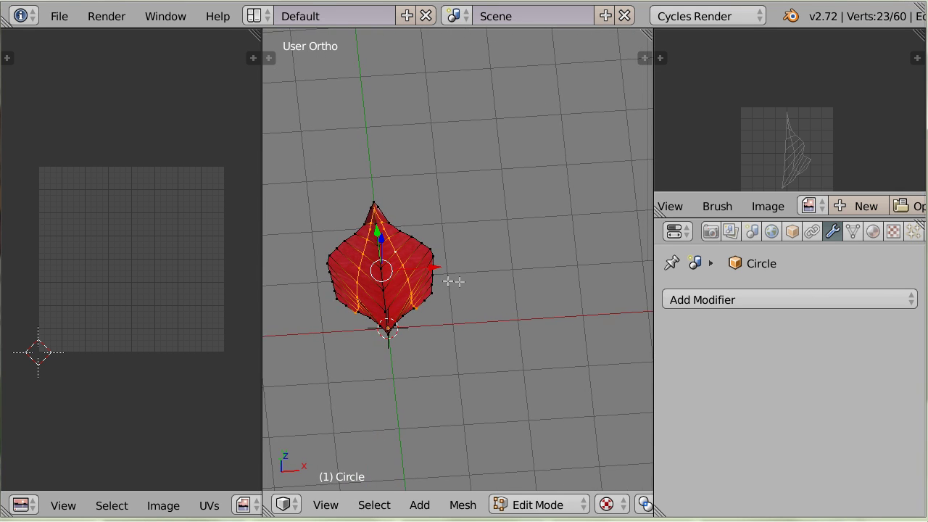
Step: Select a V-shaped vein edge loop across the middle of the leaf and raise it slightly along Z
alt+right_click(397, 274)
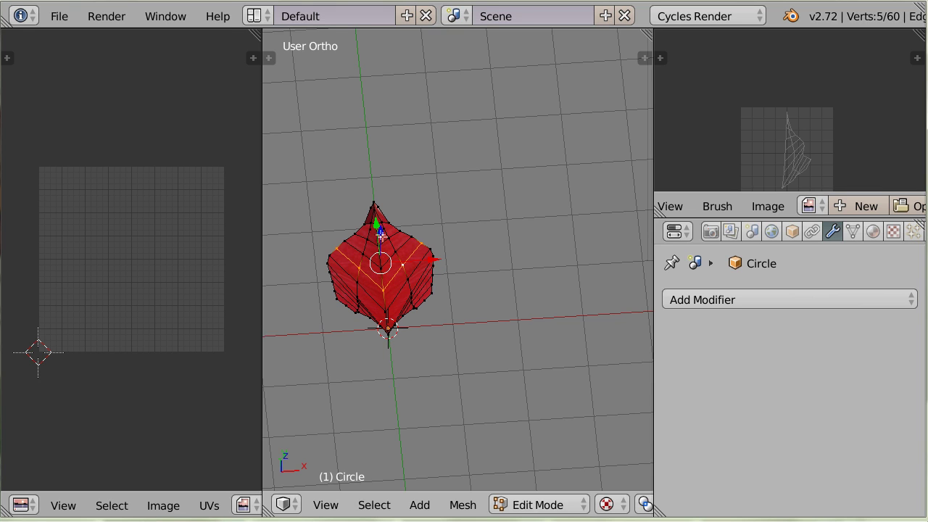
middle_drag(382, 236, 419, 233)
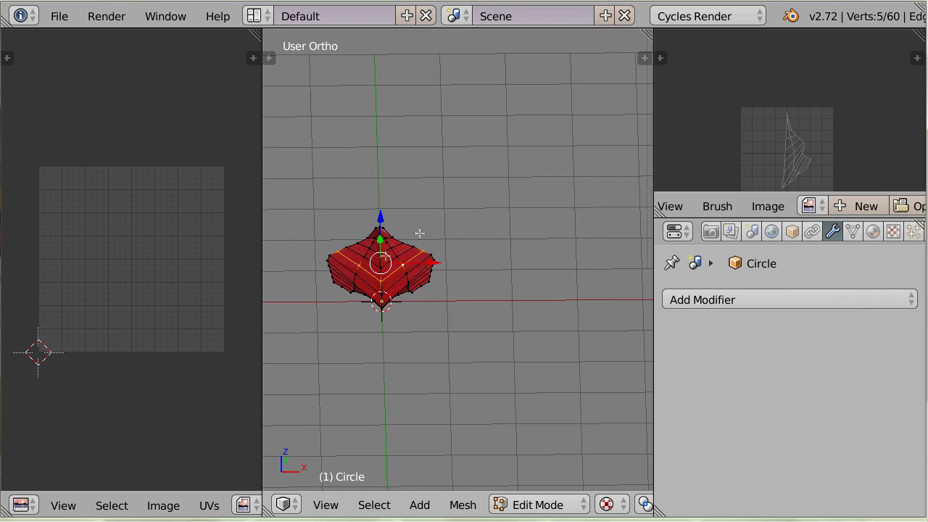
drag(381, 221, 382, 218)
Step: Enable proportional editing and lower the leaf's tip vertex about 0.27 along Z with Smooth falloff and a proportional size of 1.00
middle_drag(453, 308, 387, 283)
right_click(451, 246)
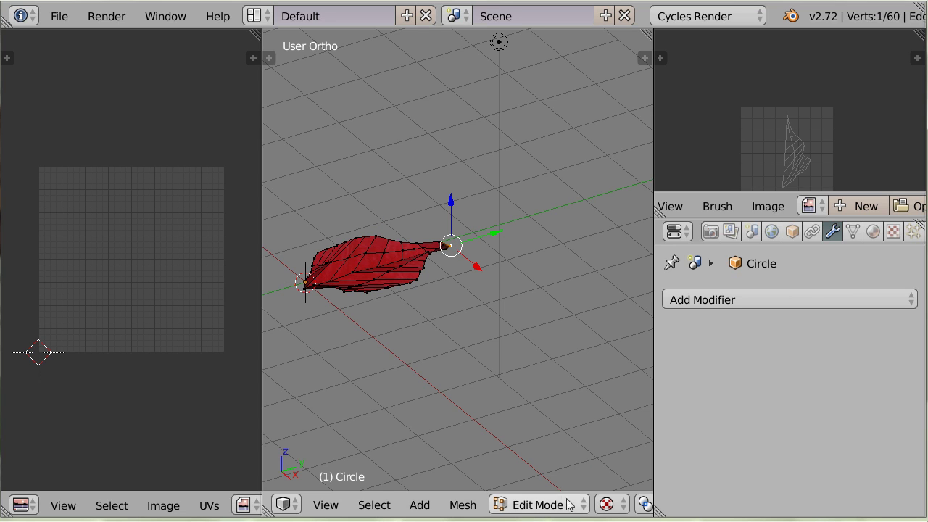
scroll(559, 503, down, 3)
scroll(564, 504, down, 8)
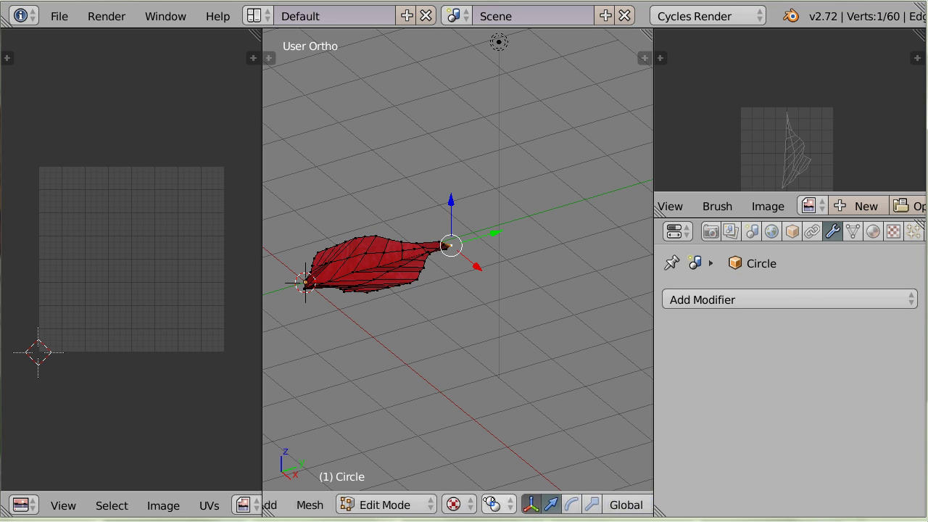
click(612, 504)
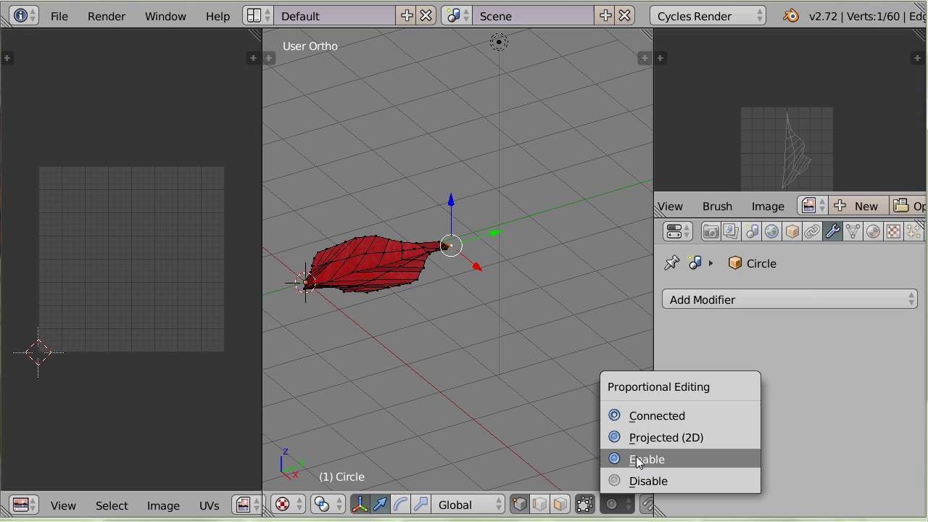
click(638, 460)
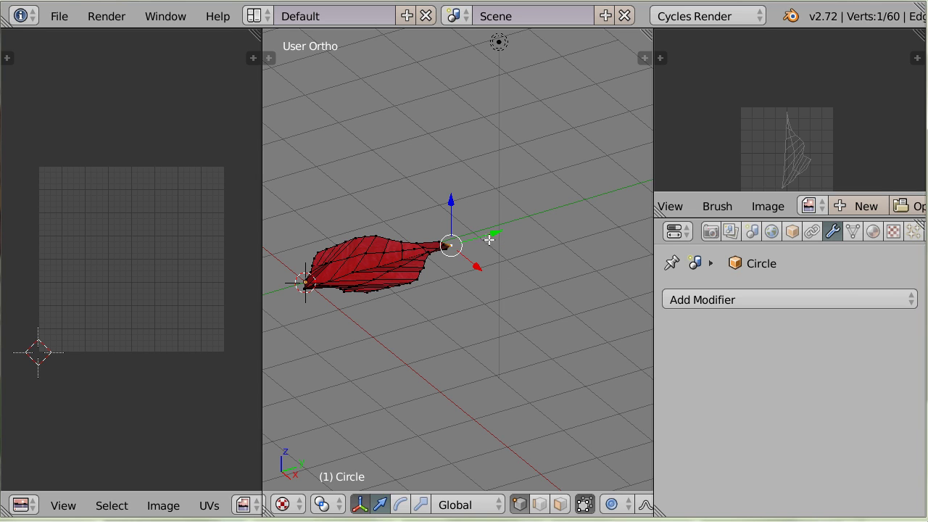
key(g)
key(z)
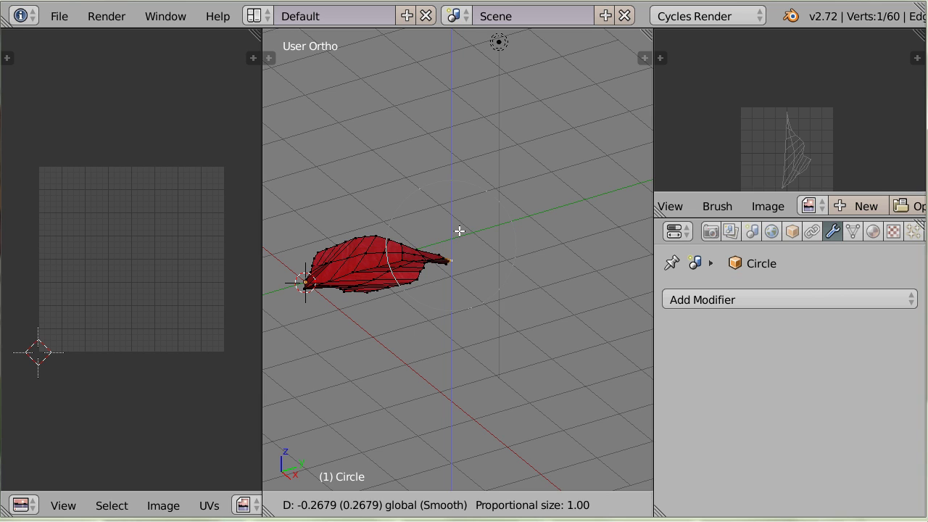
click(459, 231)
Step: Raise a vertex in the middle of the leaf about 0.02 along Z with proportional editing
middle_drag(460, 282, 403, 251)
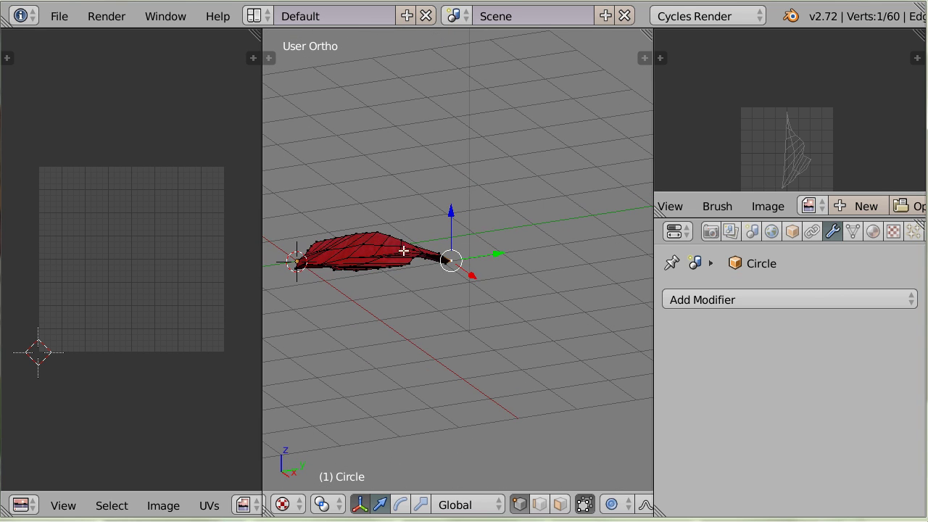
right_click(384, 251)
right_click(375, 256)
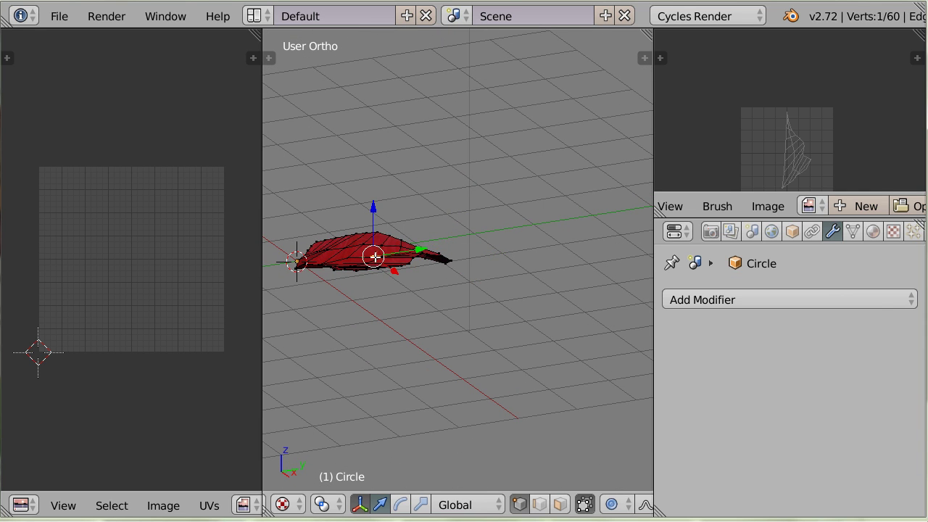
key(g)
key(z)
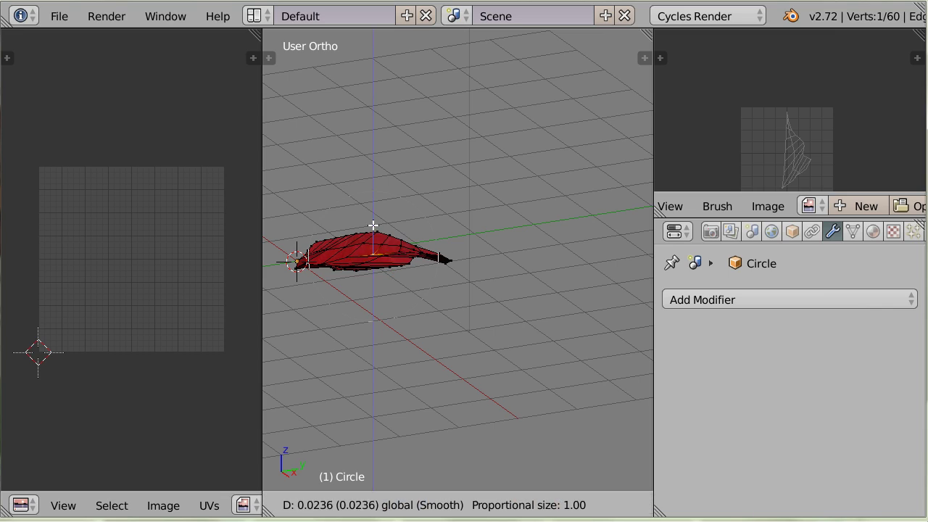
click(372, 224)
Step: Select the whole leaf mesh, assign BicoDePapagaio-folha(1).jpeg to it in the UV editor, and view it from the top
middle_drag(366, 267, 442, 323)
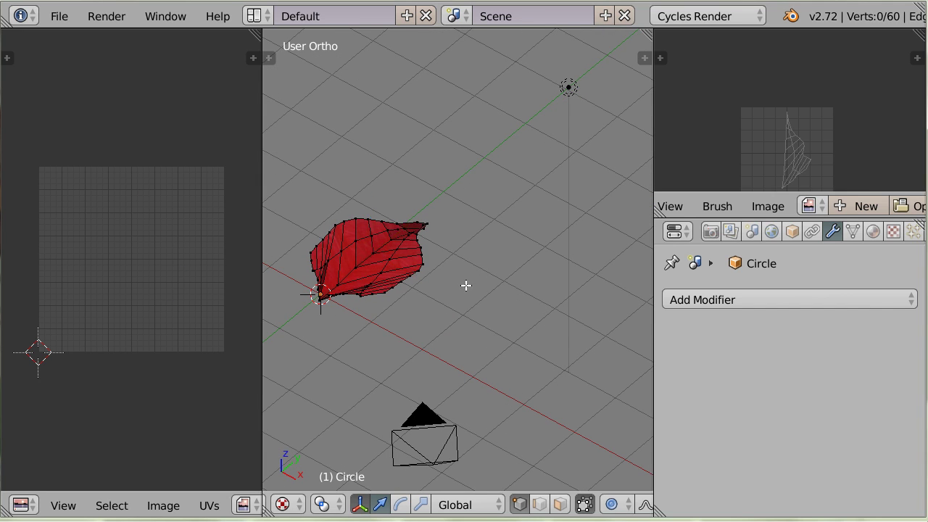
key(a)
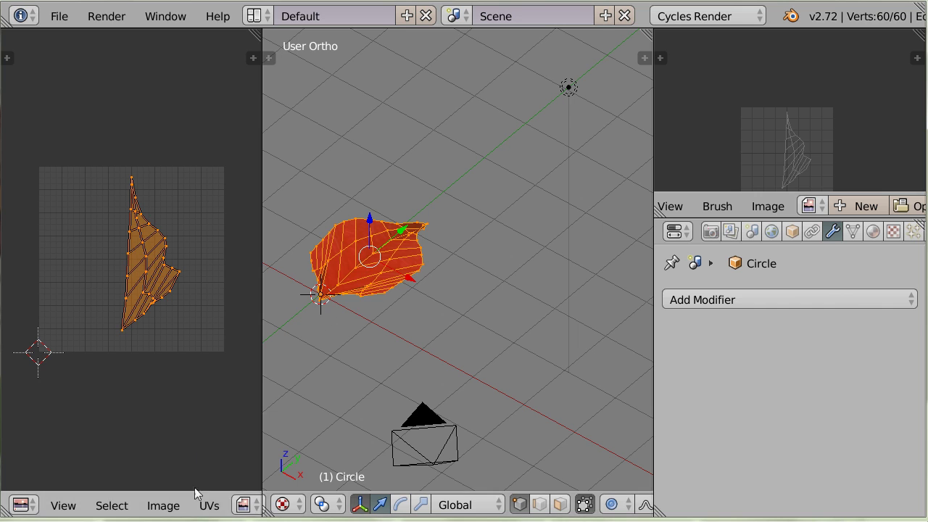
click(244, 505)
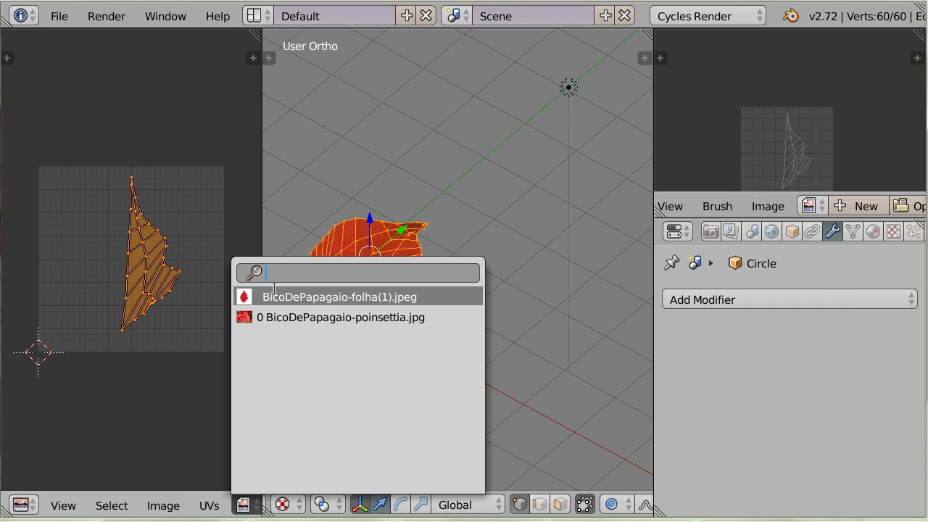
click(333, 297)
middle_drag(335, 316, 428, 428)
key(KP_7)
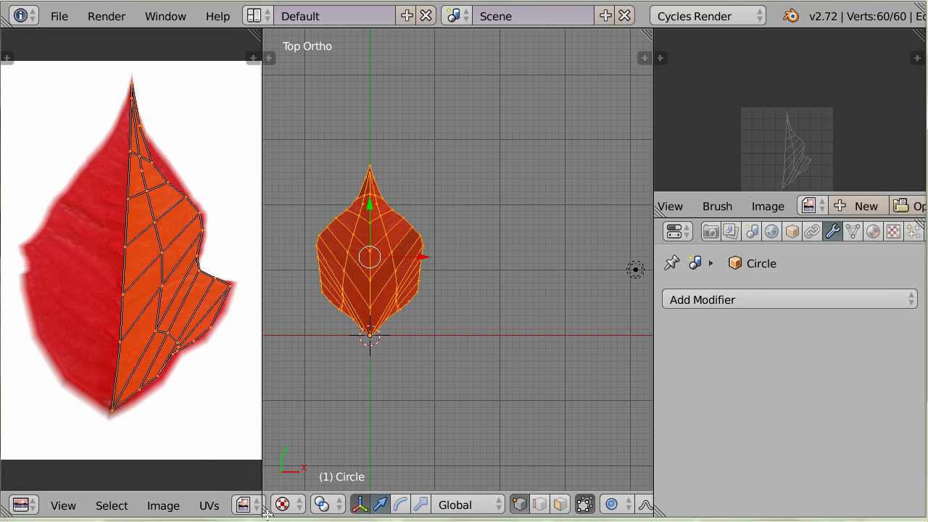
Step: Close the UV editor area by extending the 3D view over it, and show the mesh editing tools beside the centered leaf
drag(266, 513, 214, 499)
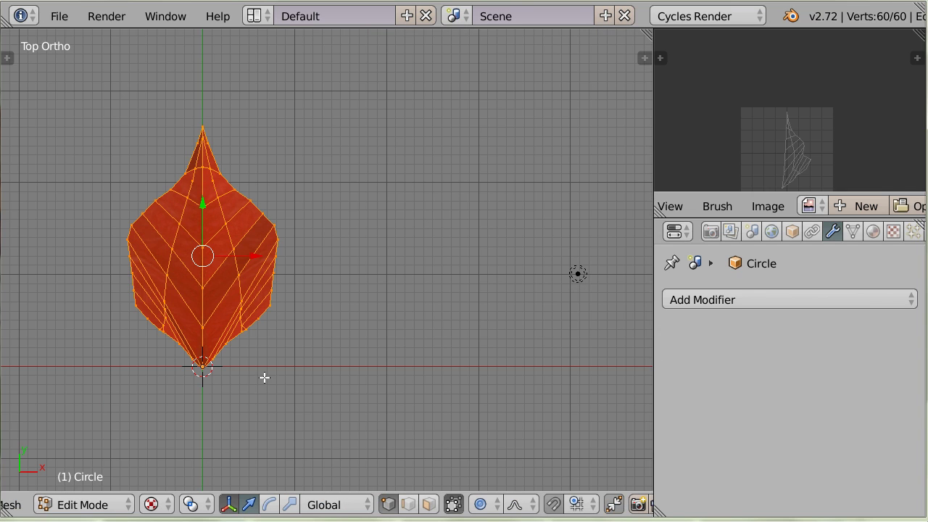
shift+middle_drag(304, 369, 418, 316)
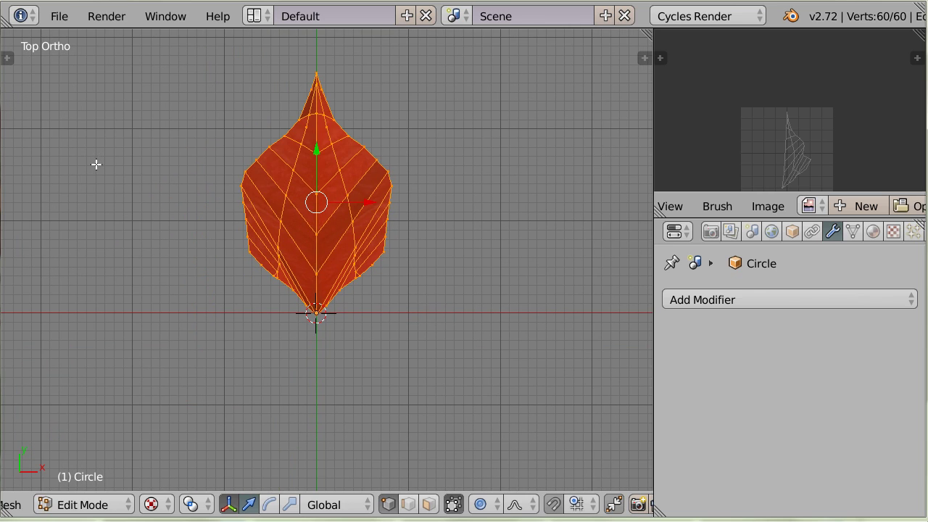
key(t)
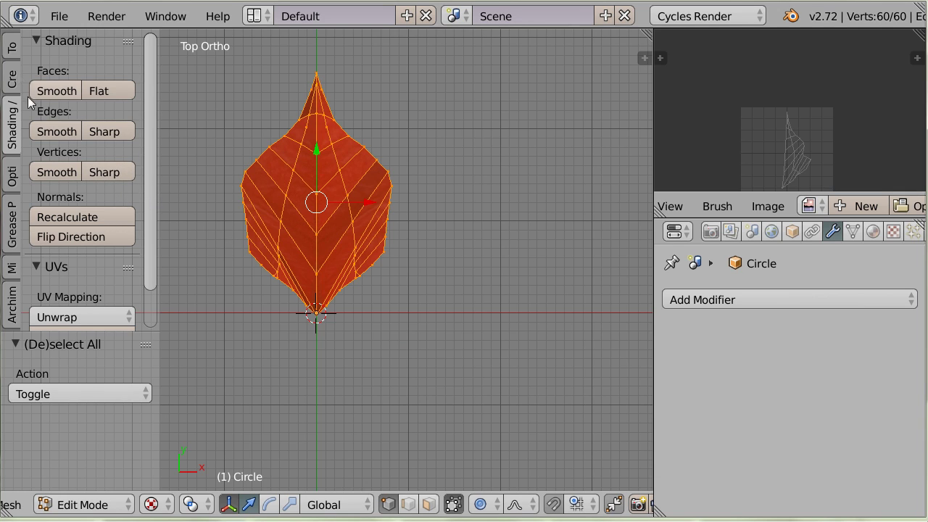
click(11, 48)
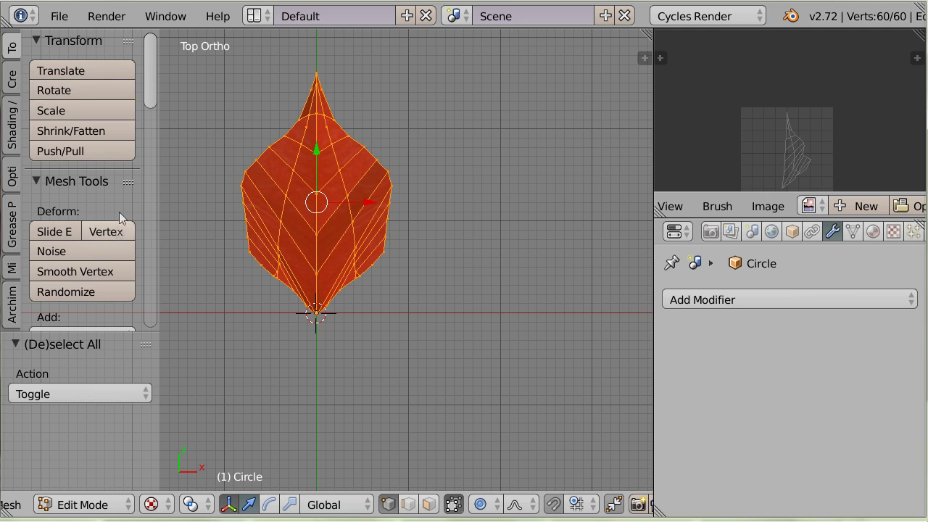
drag(155, 101, 149, 172)
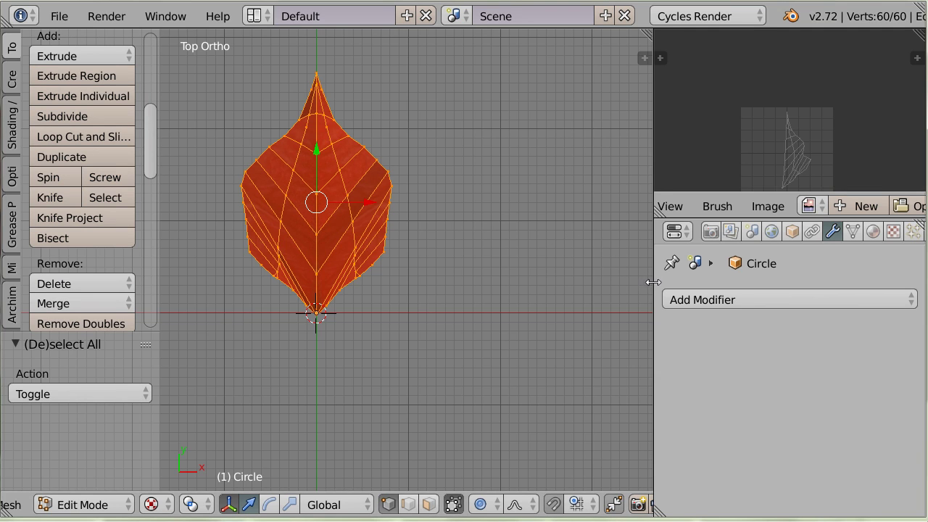
drag(653, 282, 667, 284)
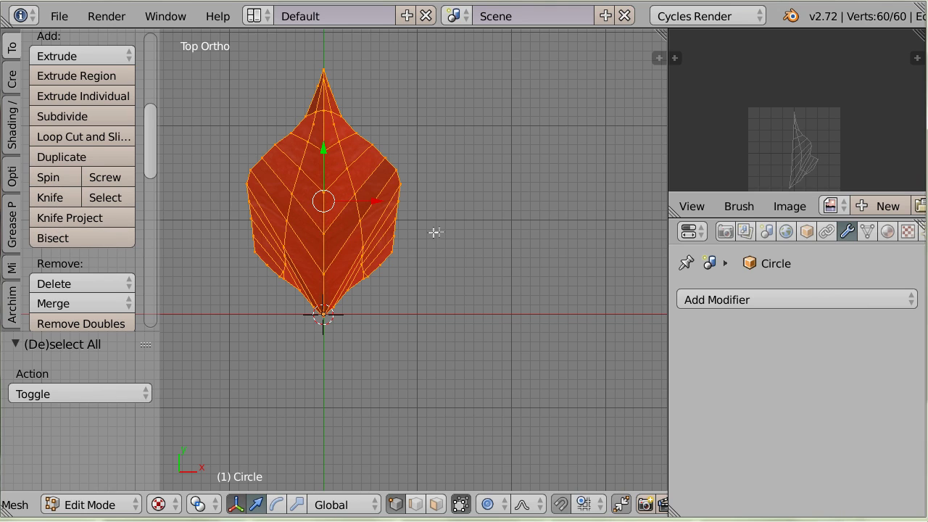
Step: Display BicoDePapagaio-poinsettia.jpg in the small image editor and center the flower as a reference
click(832, 206)
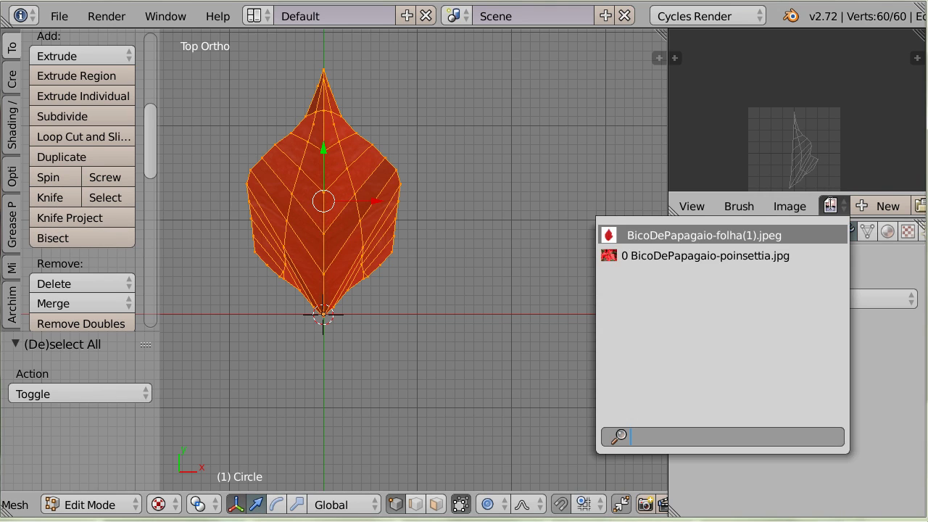
click(677, 255)
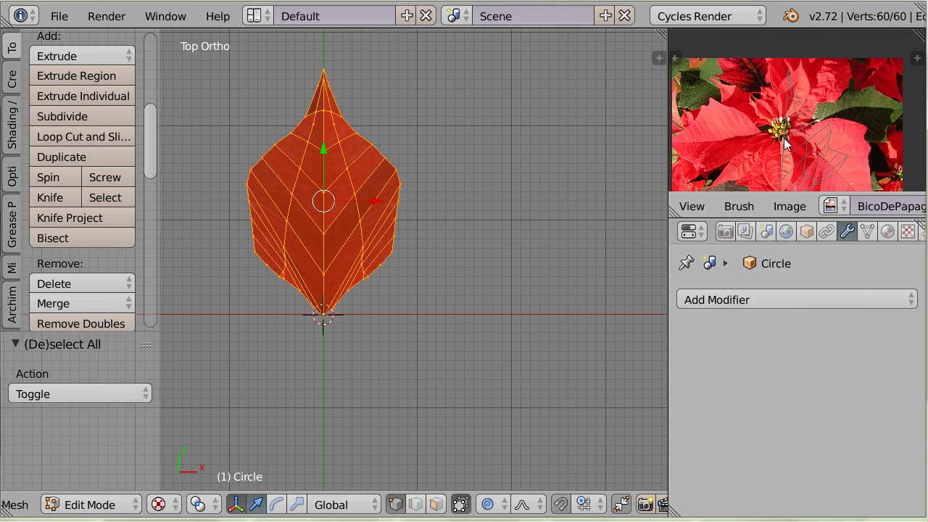
middle_drag(784, 143, 790, 114)
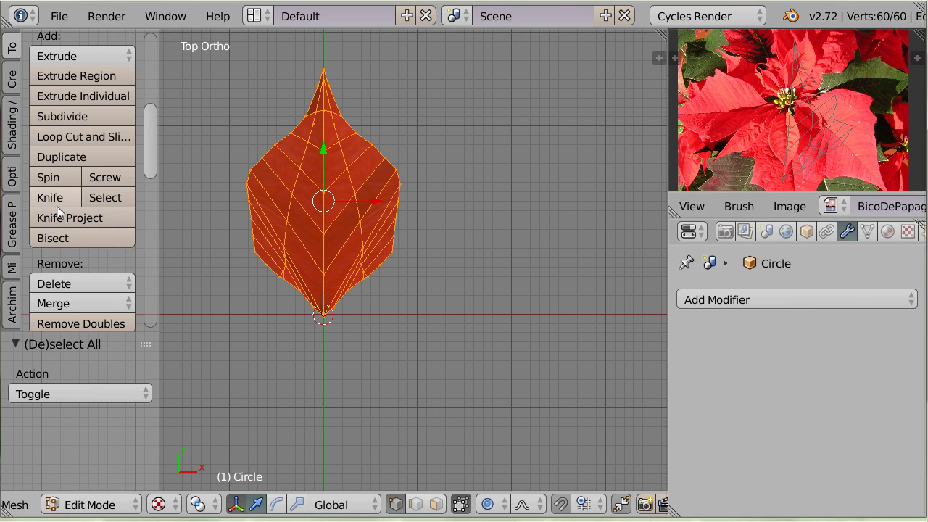
Step: Try a duplicating Spin of the leaf with 4 steps over 360°, inspect the arrangement, and undo it
click(47, 177)
shift+middle_drag(411, 350, 458, 274)
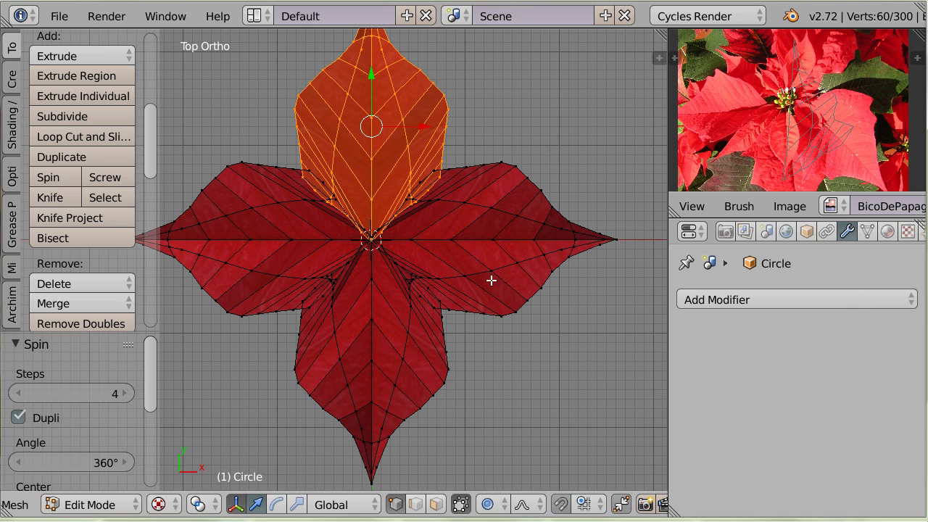
middle_drag(460, 387, 442, 377)
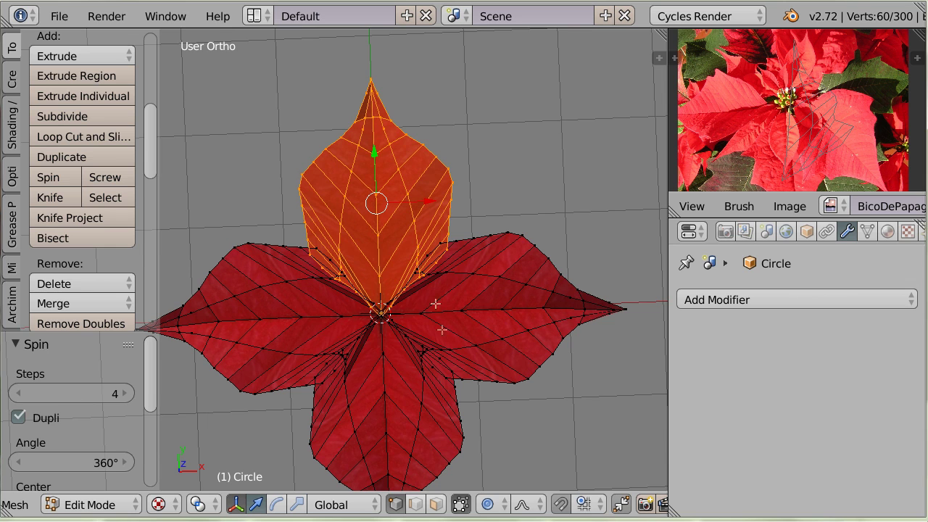
key(shift+h)
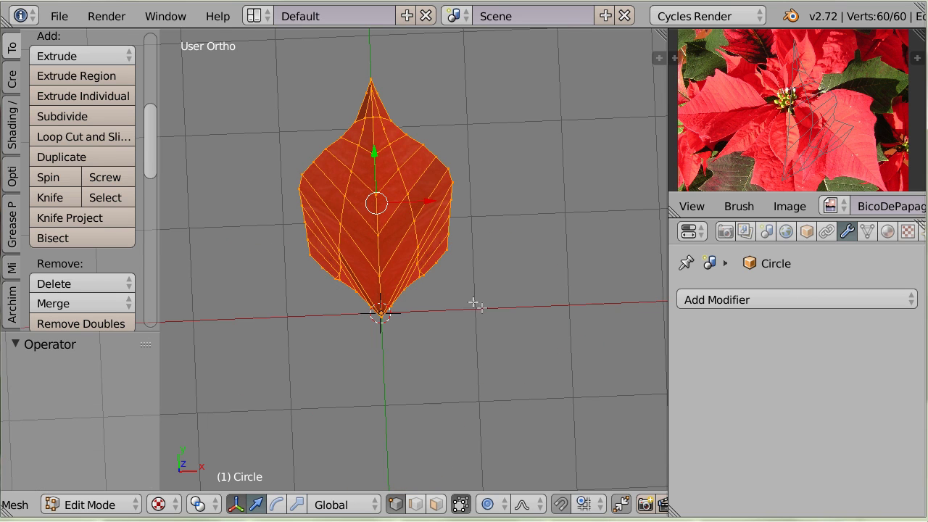
Step: Rotate the whole leaf about 10.1° around the global Y axis to tilt it sideways
middle_drag(434, 401, 420, 313)
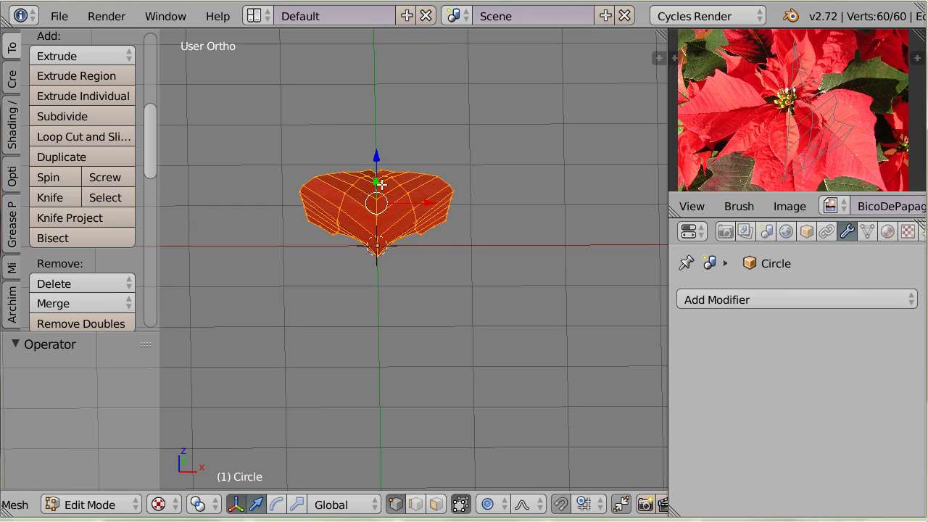
key(r)
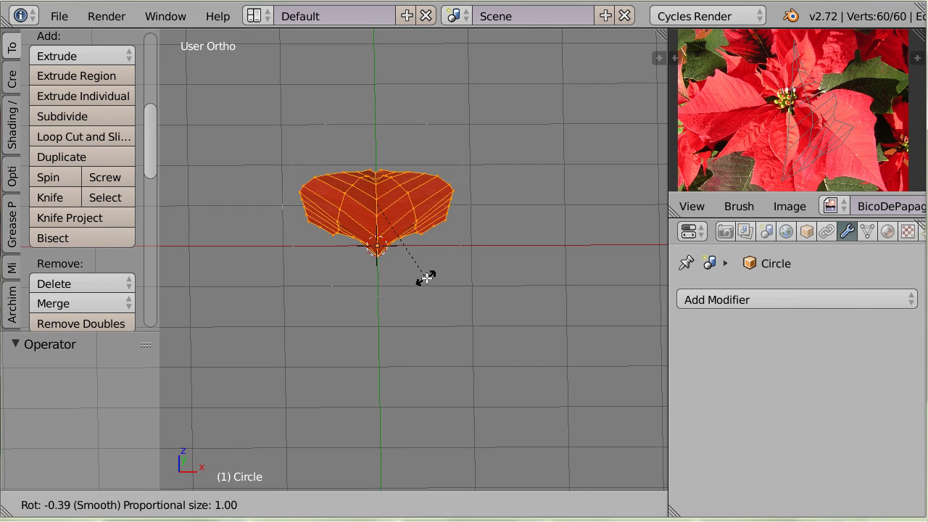
key(y)
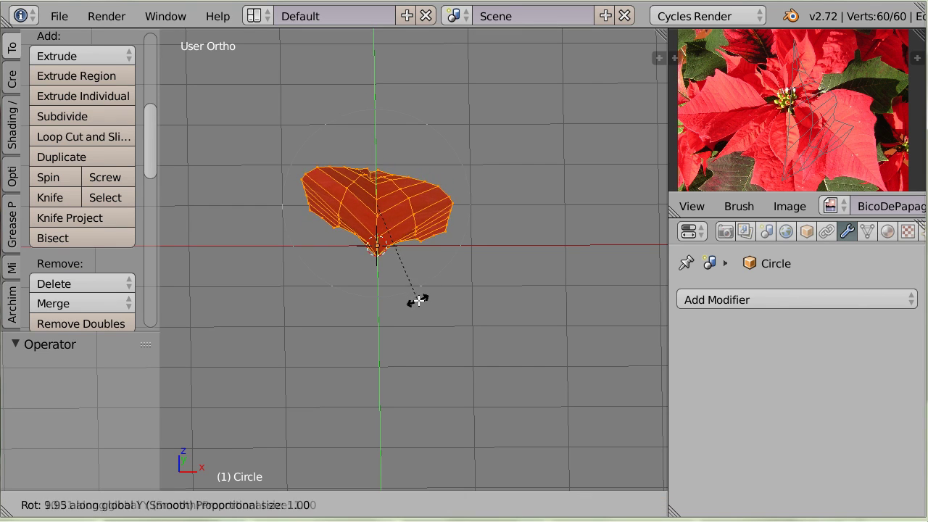
click(419, 301)
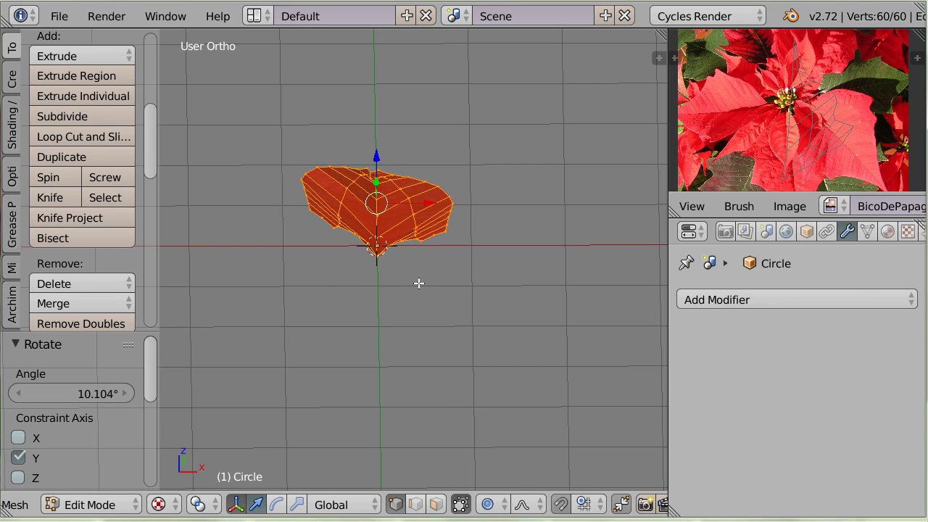
Step: From the top view, Spin the tilted leaf with duplication in 4 steps over 360°, and inspect the flower in Object Mode
key(KP_7)
shift+middle_drag(400, 381, 389, 250)
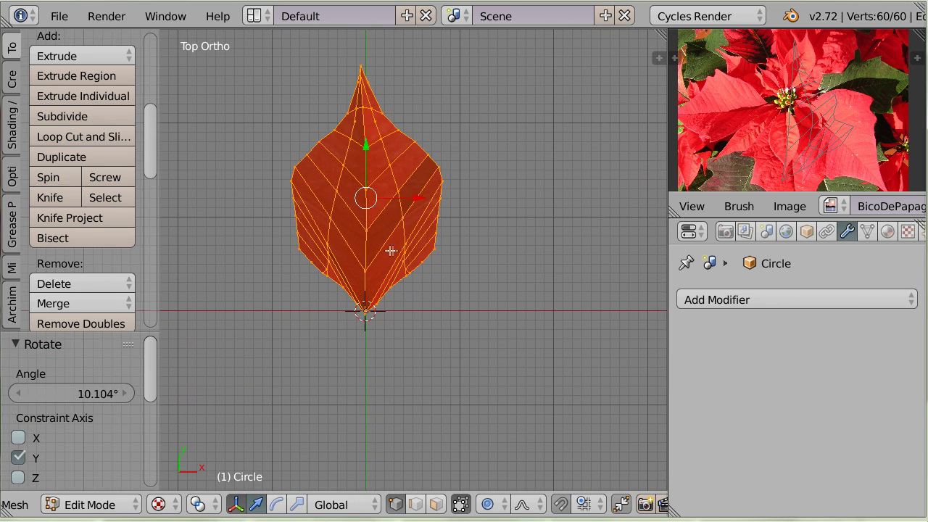
click(49, 177)
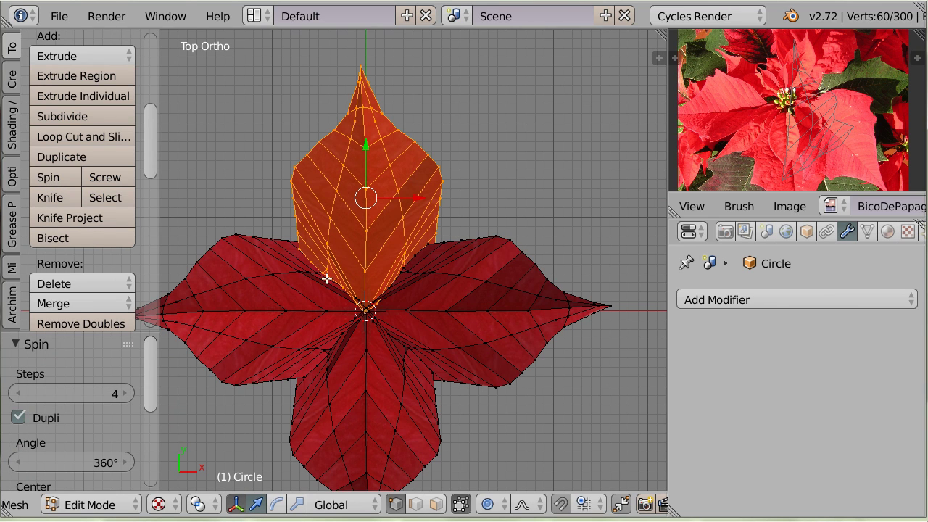
middle_drag(497, 385, 507, 339)
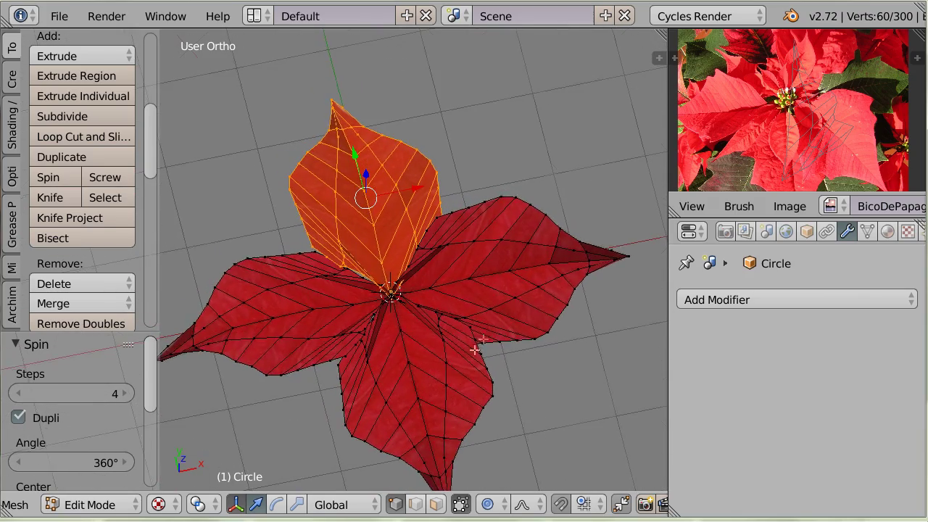
key(Tab)
middle_drag(507, 339, 431, 217)
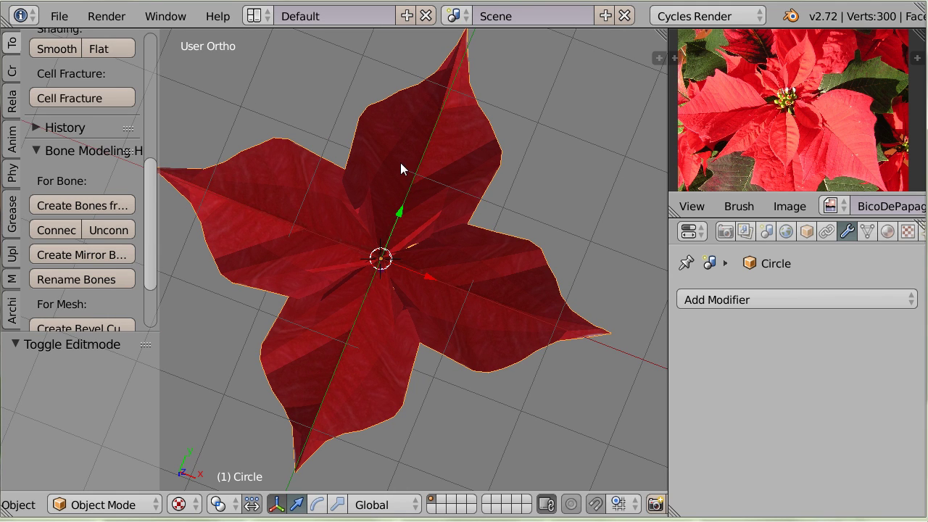
key(Tab)
middle_drag(452, 212, 547, 379)
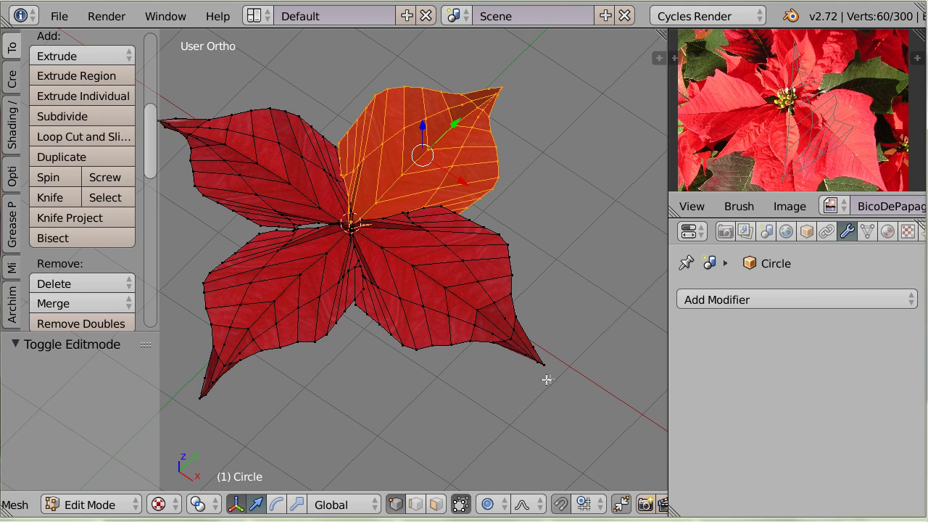
Step: With proportional editing off, lift the duplicate leaf overlapping the original about 0.81 along Z and delete its vertices
key(o)
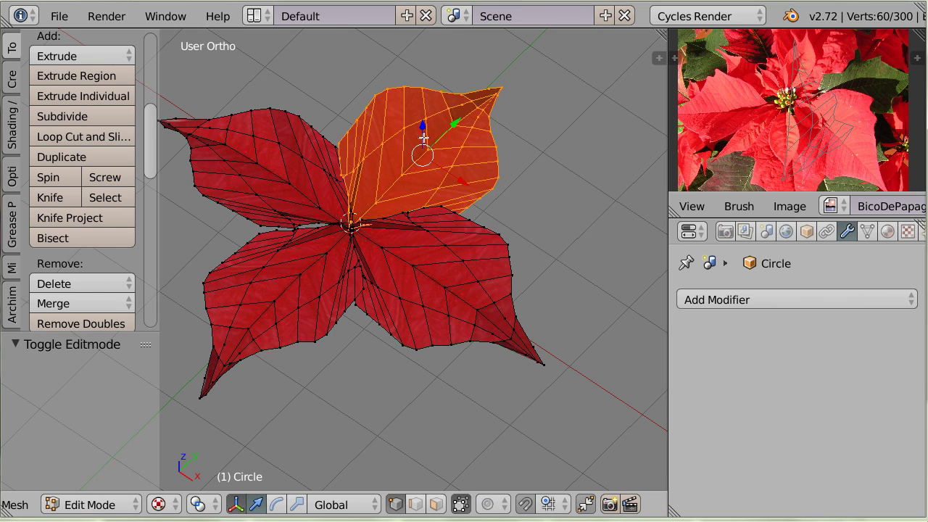
drag(423, 137, 413, 90)
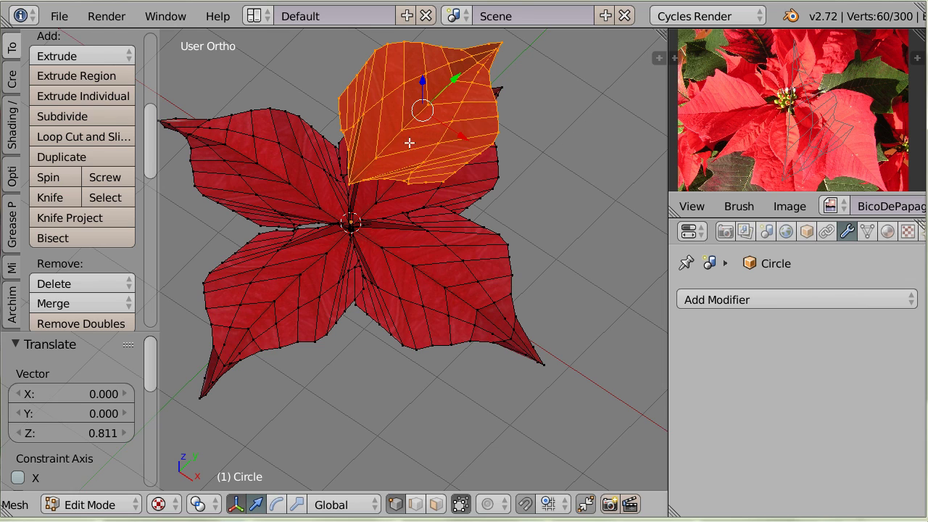
key(Tab)
key(Tab)
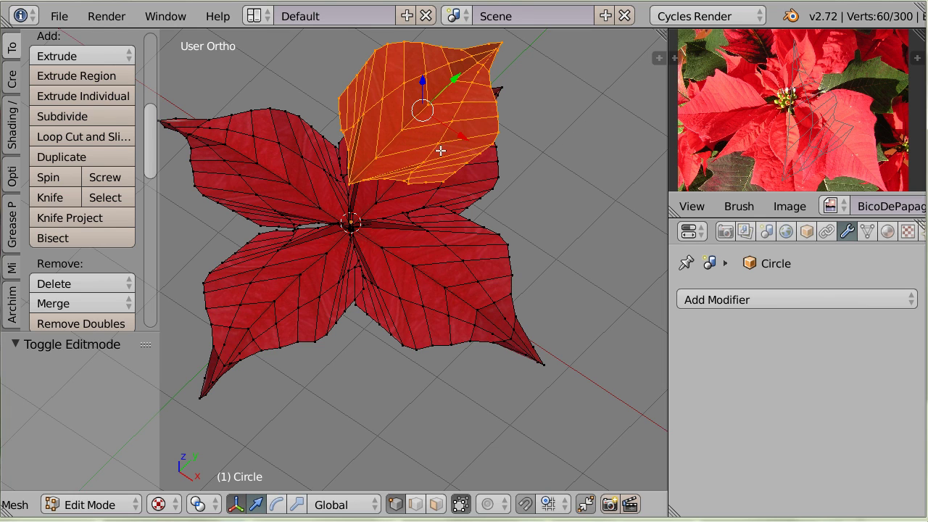
key(x)
click(399, 136)
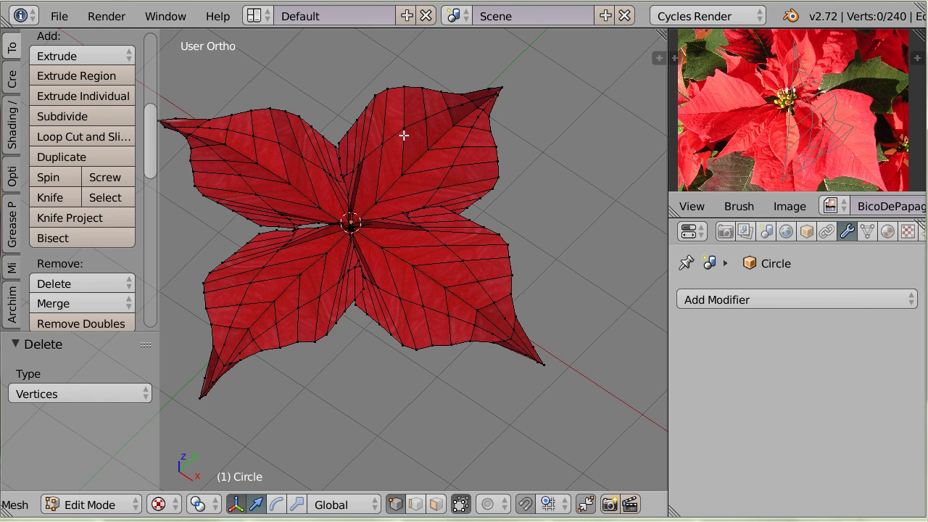
Step: Select the whole leaf on the positive Y side, offset it slightly outward and upward, and shift it -0.085 along Y
key(l)
key(g)
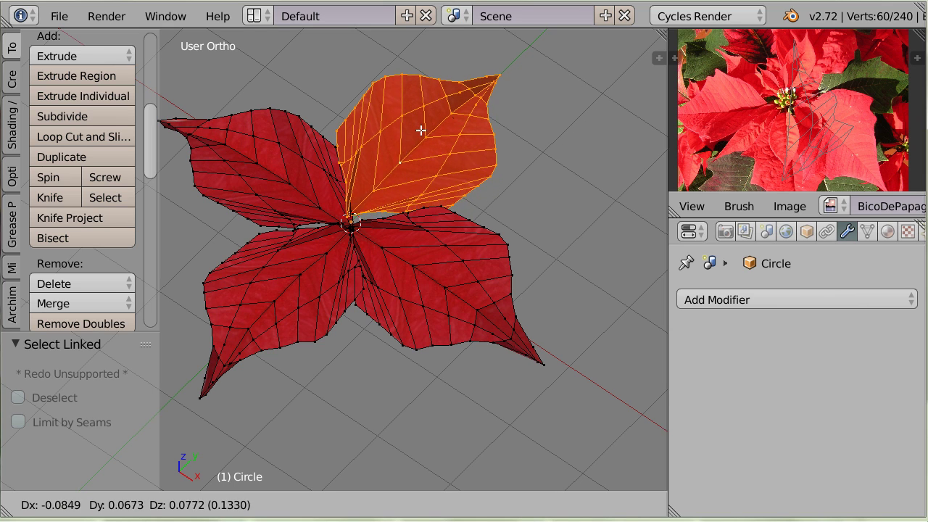
click(444, 134)
key(KP_7)
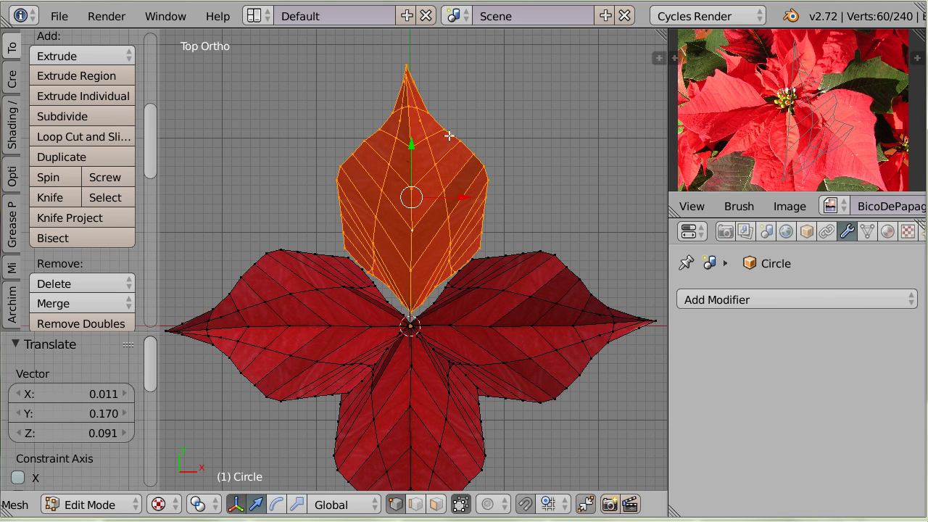
key(g)
key(y)
click(411, 184)
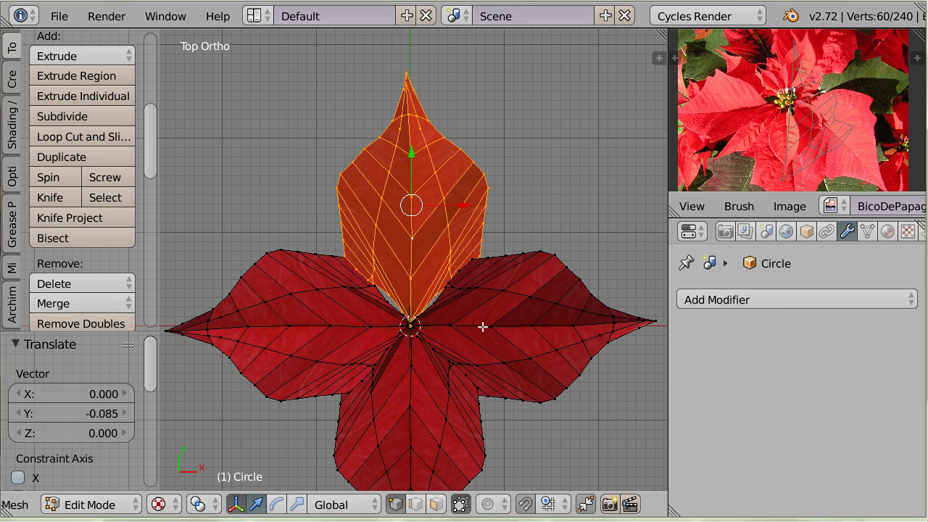
Step: Select the whole leaf on the positive X side and move it 0.046 along X
right_click(500, 333)
key(l)
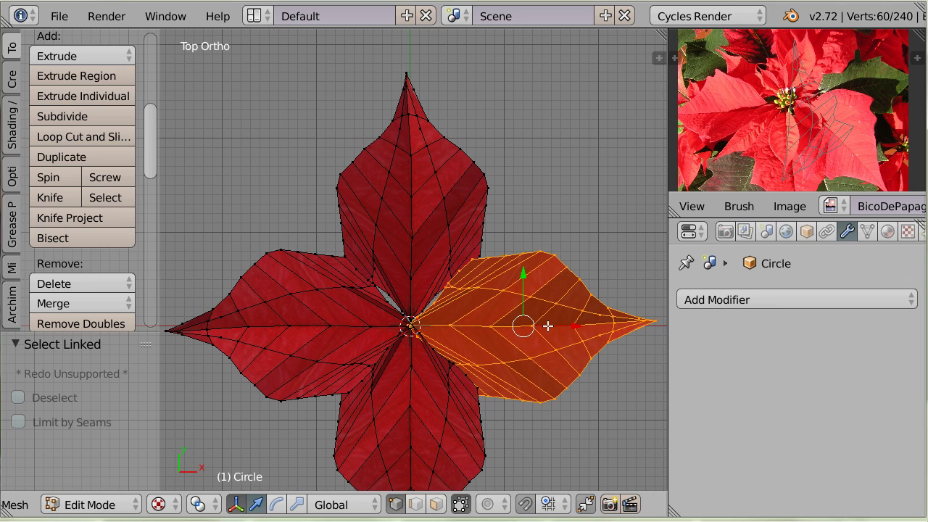
drag(549, 328, 554, 327)
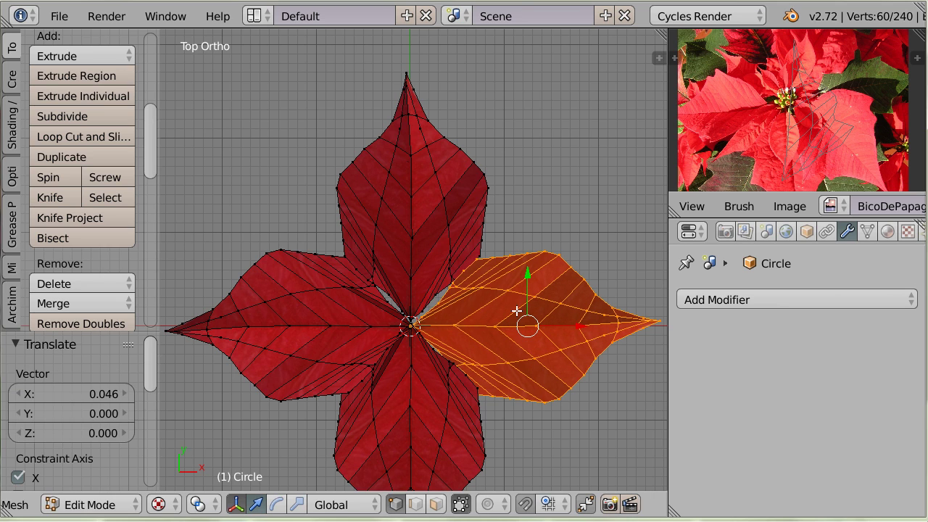
Step: Nudge two vertices near the flower's center, one on each side of the positive Y leaf's base, to narrow the gaps
right_click(437, 296)
key(g)
click(441, 302)
right_click(389, 300)
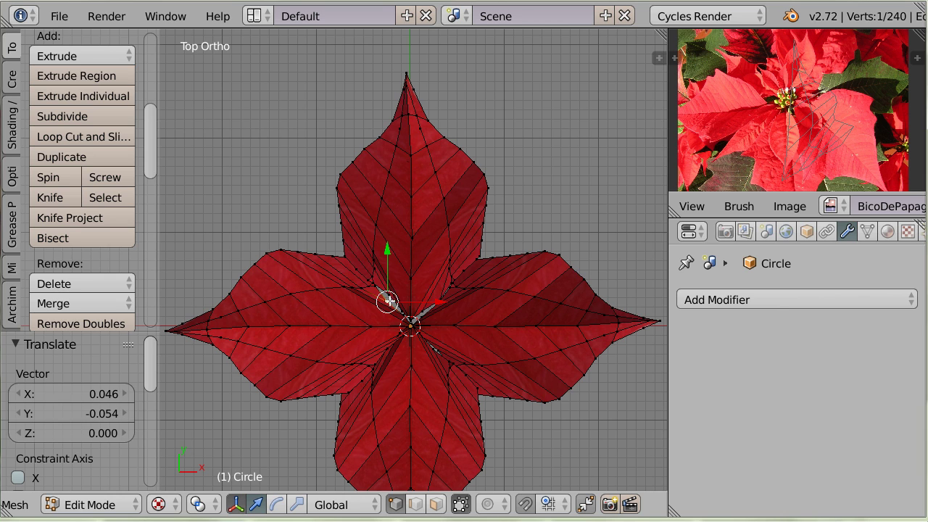
key(g)
click(389, 297)
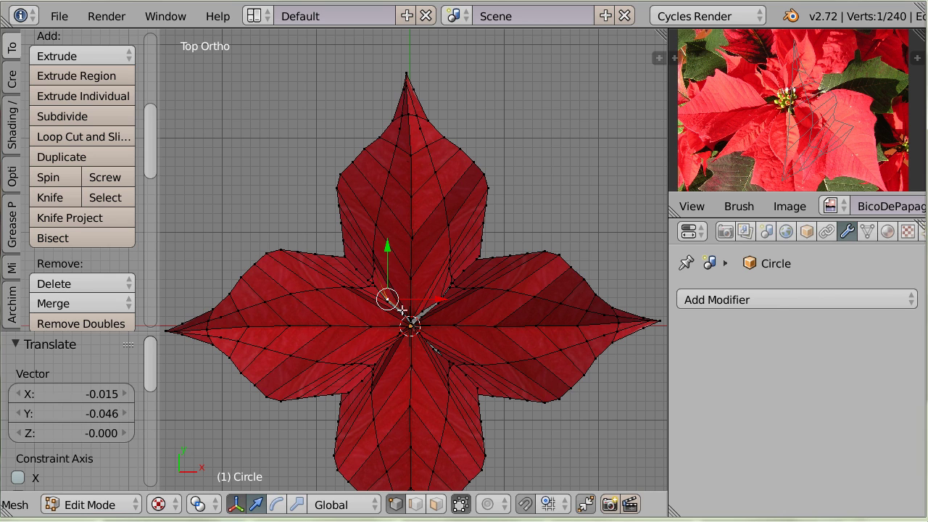
Step: Add the whole leaf on the negative Y side to the selection and move it -0.053 along Y
shift+middle_drag(426, 351, 415, 256)
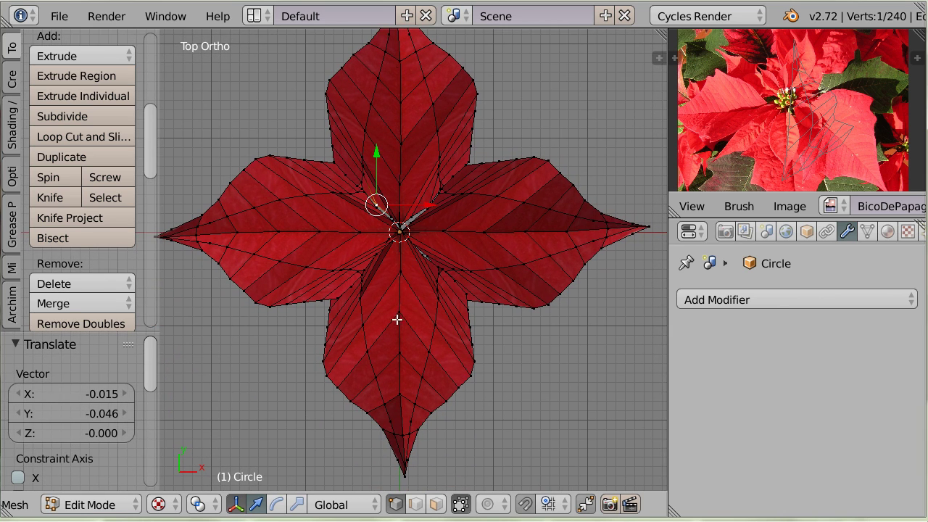
middle_drag(427, 373, 427, 251)
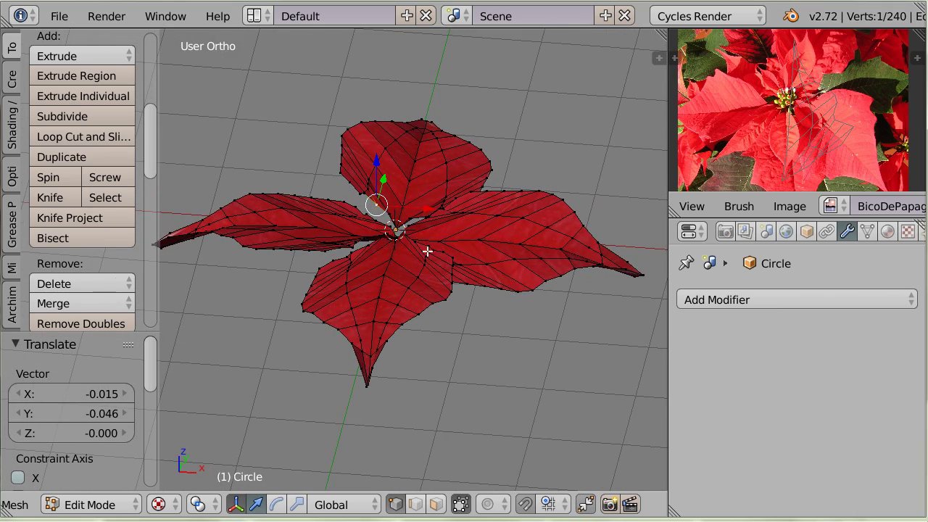
key(l)
key(g)
key(y)
click(389, 266)
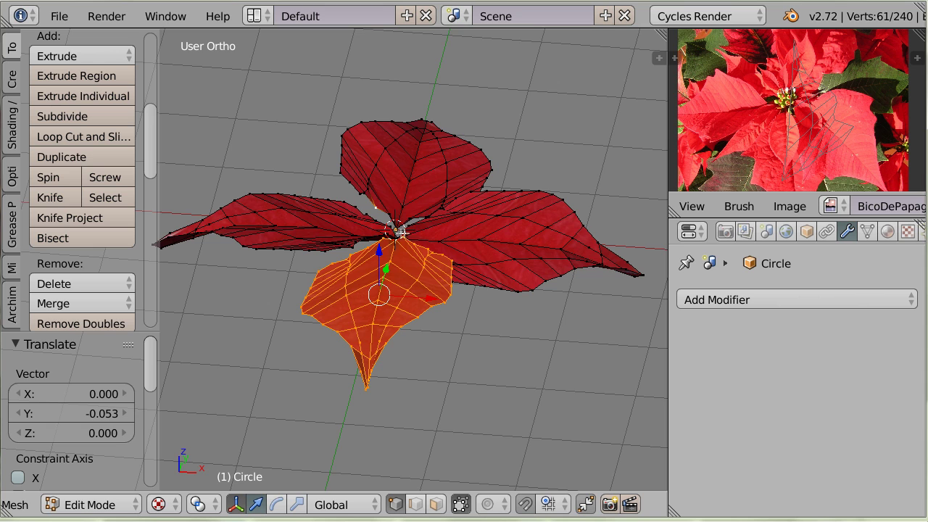
Step: Return the flower to Object Mode and add an ico sphere with 2 subdivisions at its center, scaled to 0.330
key(KP_7)
key(Home)
key(a)
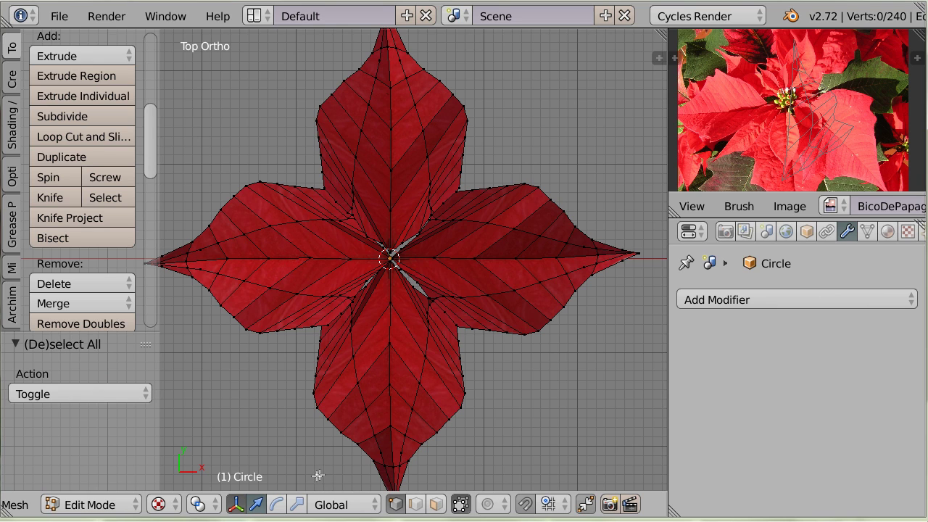
click(98, 505)
click(100, 481)
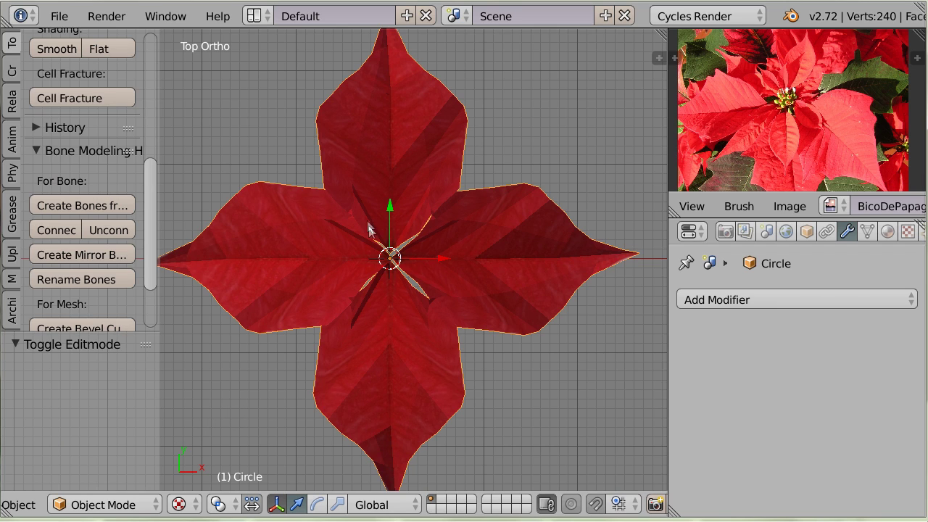
key(shift+a)
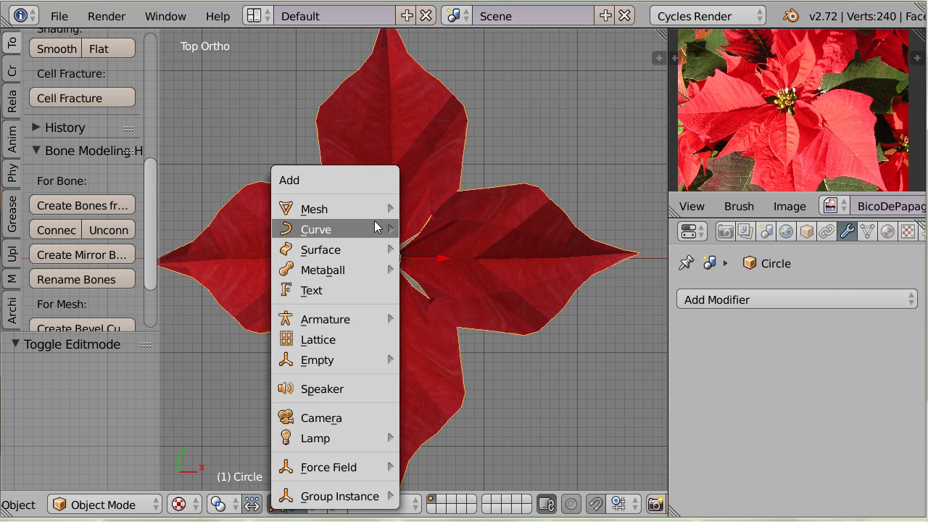
mouse_move(364, 220)
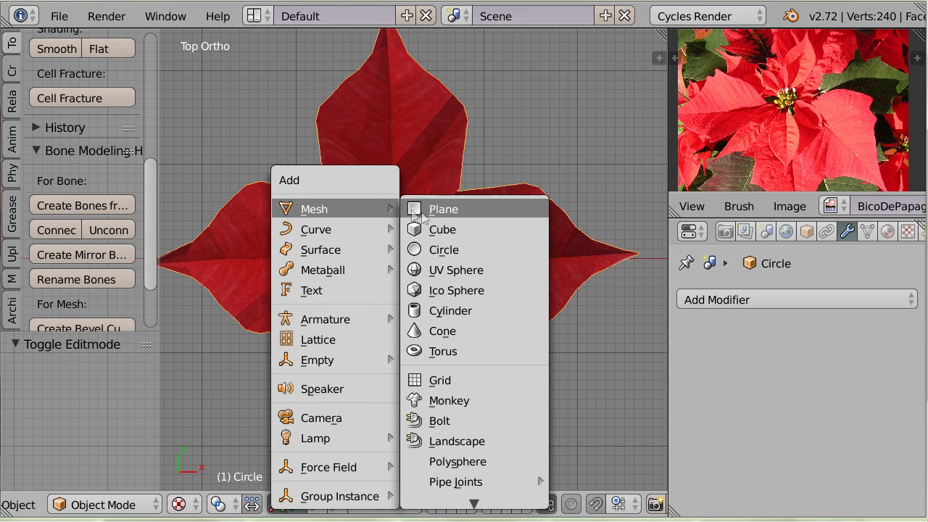
click(439, 292)
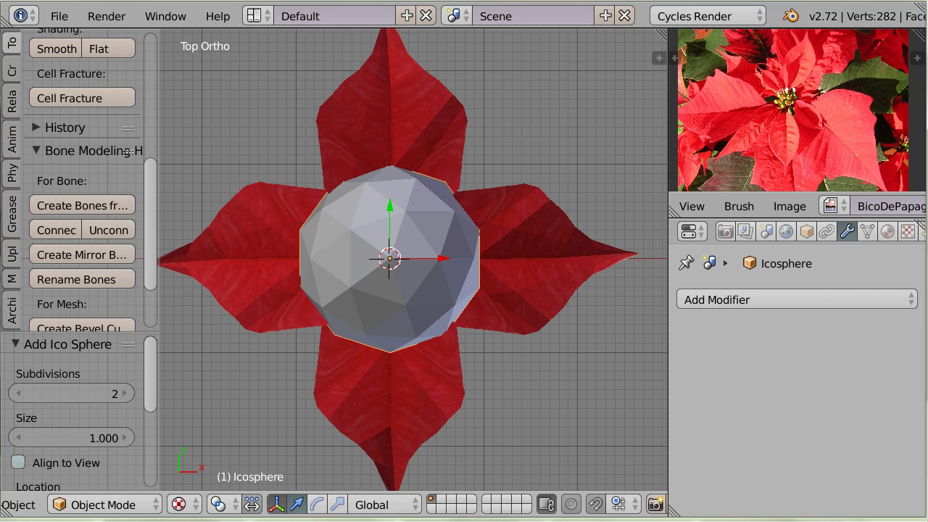
key(s)
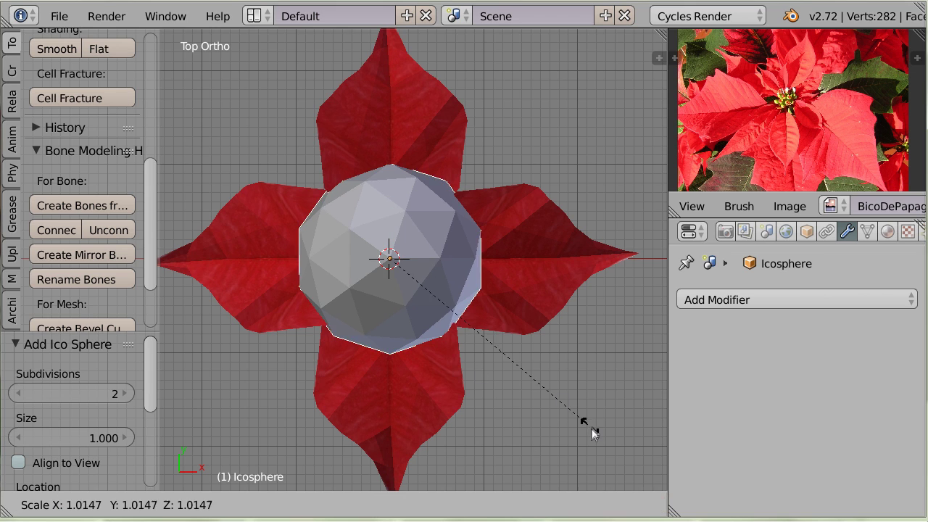
click(459, 309)
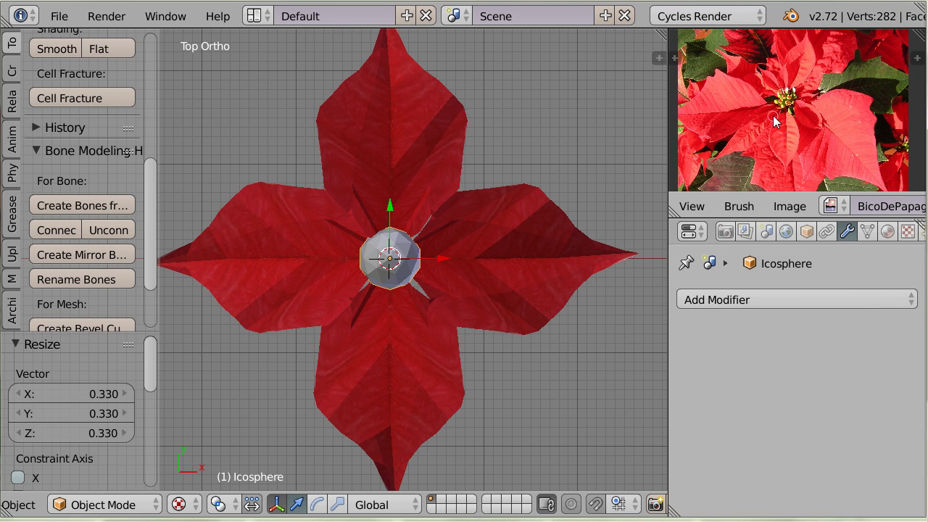
Step: Move the ico sphere to the second layer and display only that layer
scroll(772, 116, up, 4)
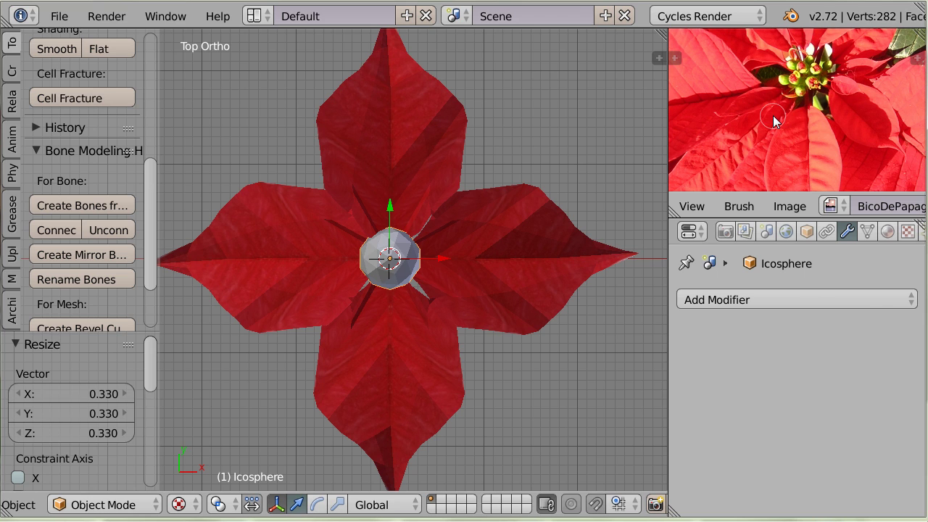
middle_drag(773, 120, 747, 184)
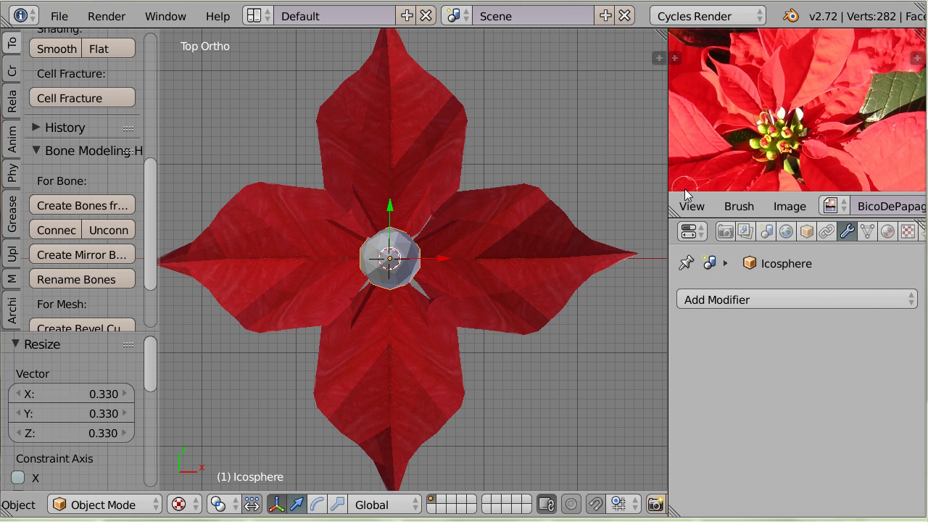
scroll(684, 189, up, 6)
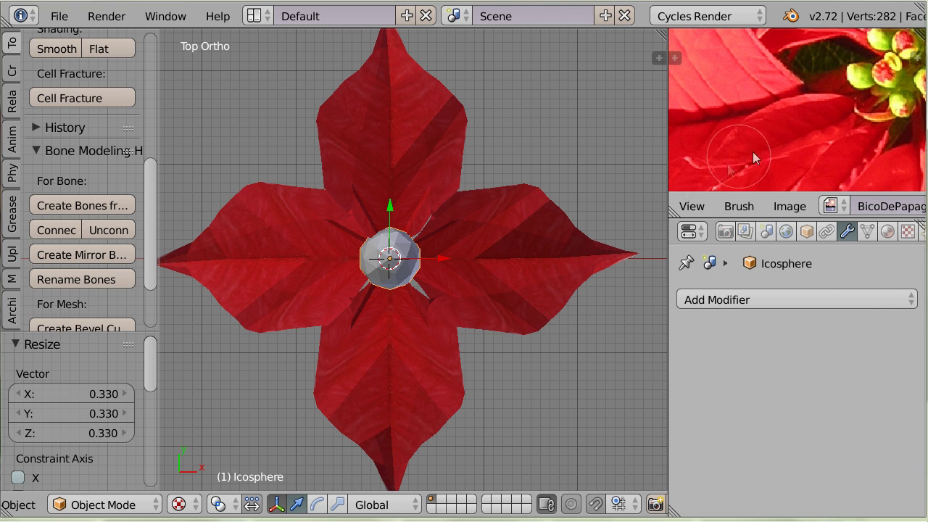
middle_drag(821, 103, 698, 137)
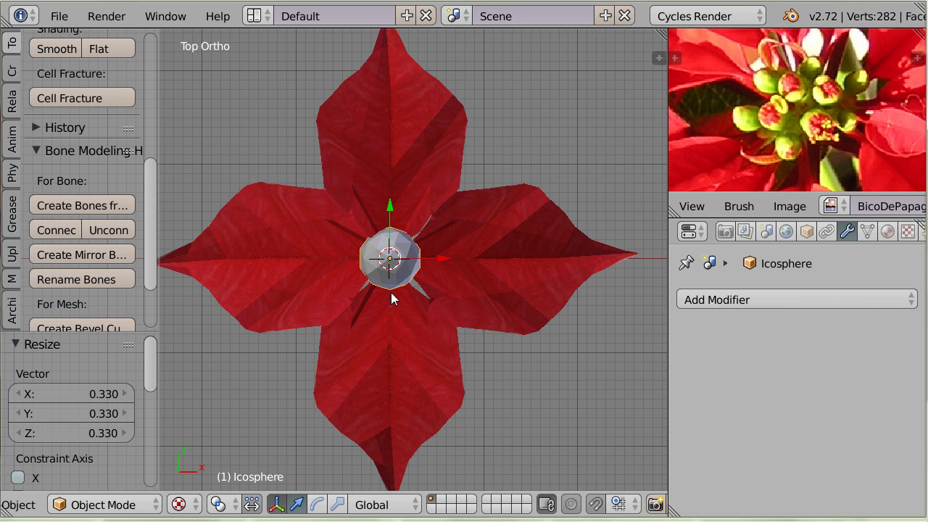
middle_drag(407, 318, 469, 375)
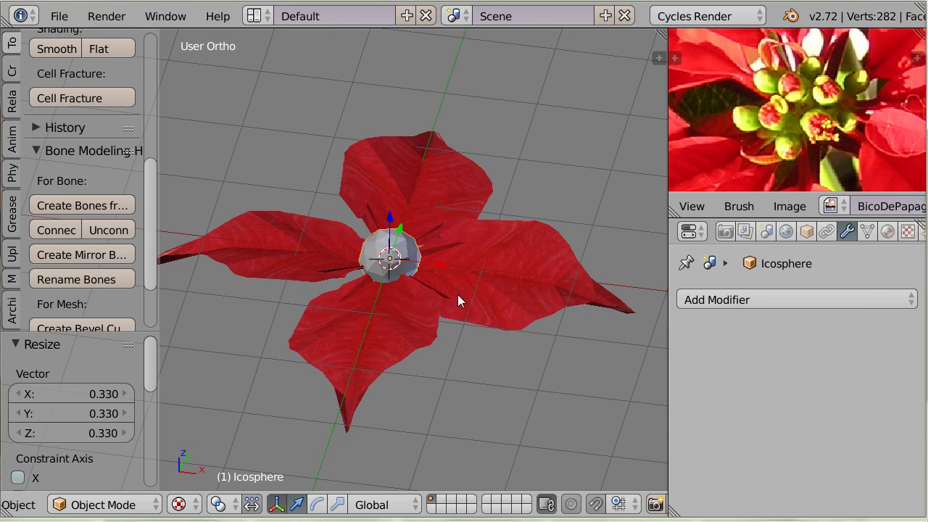
key(m)
click(634, 330)
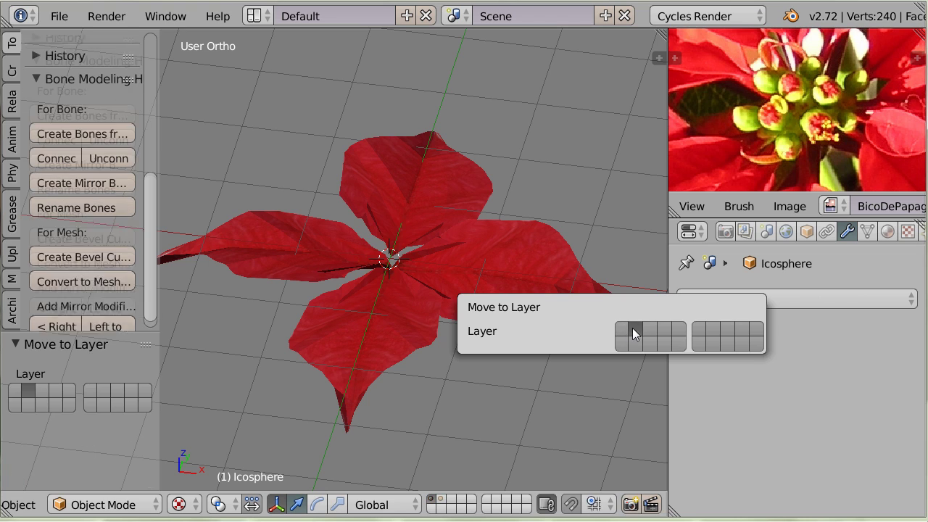
click(442, 500)
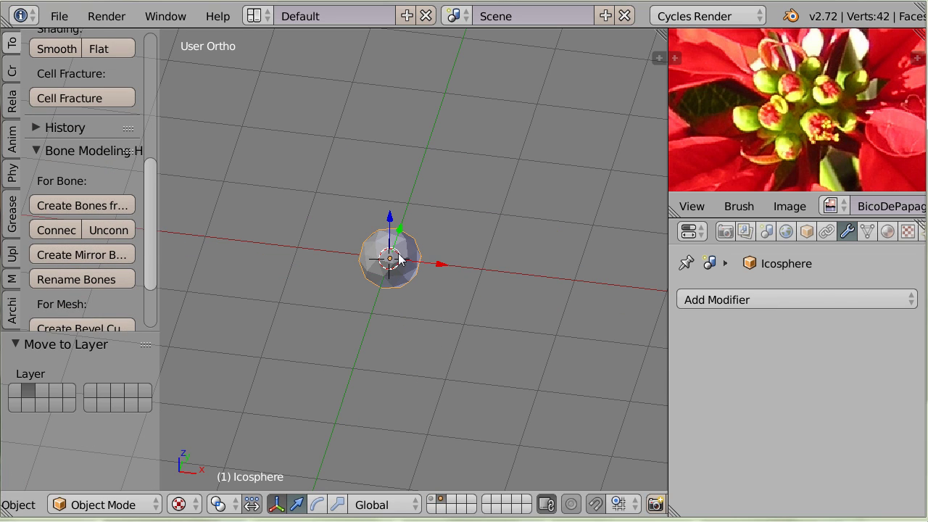
Step: Put the ico sphere into Edit Mode with face selection and clear the selection
key(KP_7)
shift+middle_drag(444, 355, 419, 247)
key(Tab)
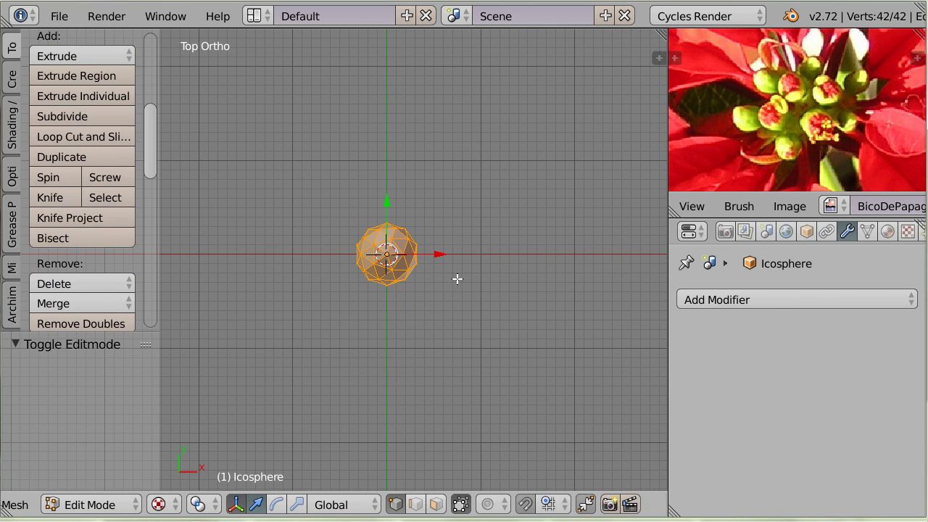
key(ctrl+Tab)
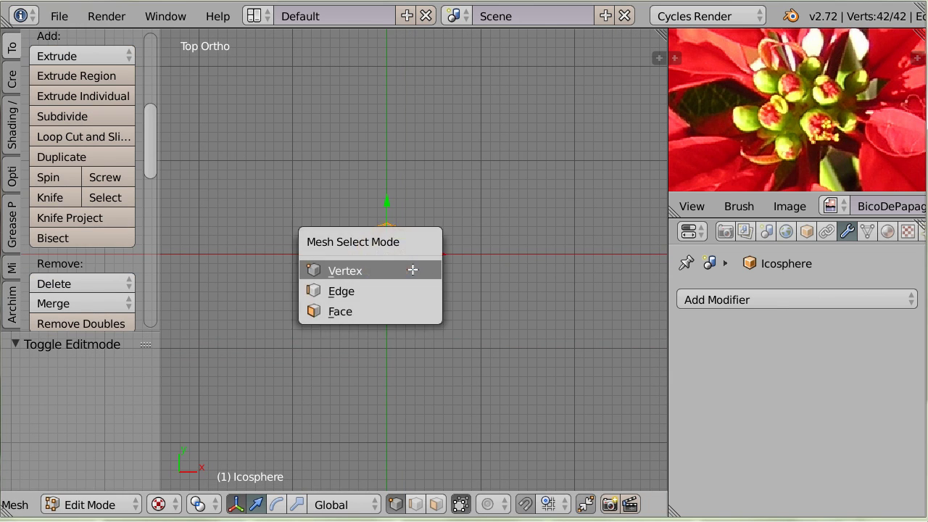
click(373, 312)
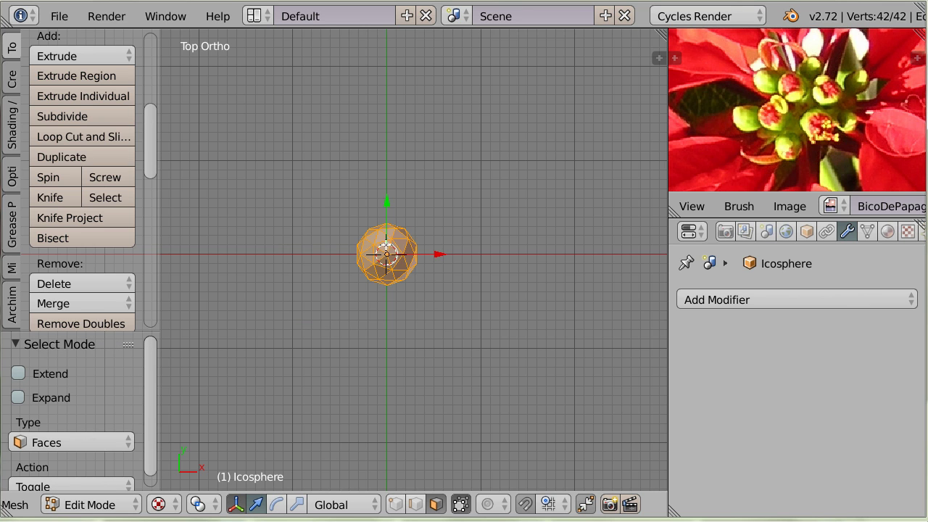
key(a)
Step: Delete the five faces around the ico sphere's top vertex and the five adjoining point faces, leaving a star-shaped opening
right_click(384, 243)
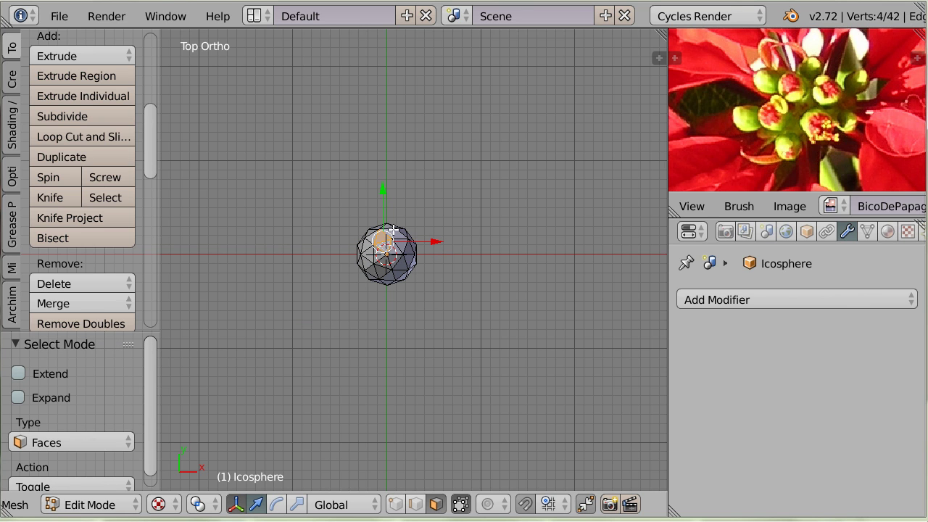
scroll(393, 230, up, 6)
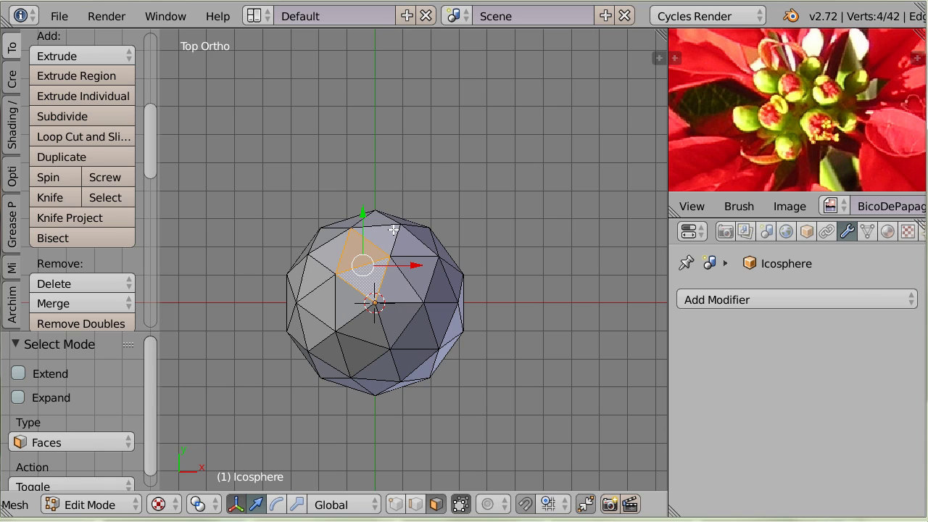
shift+right_click(417, 269)
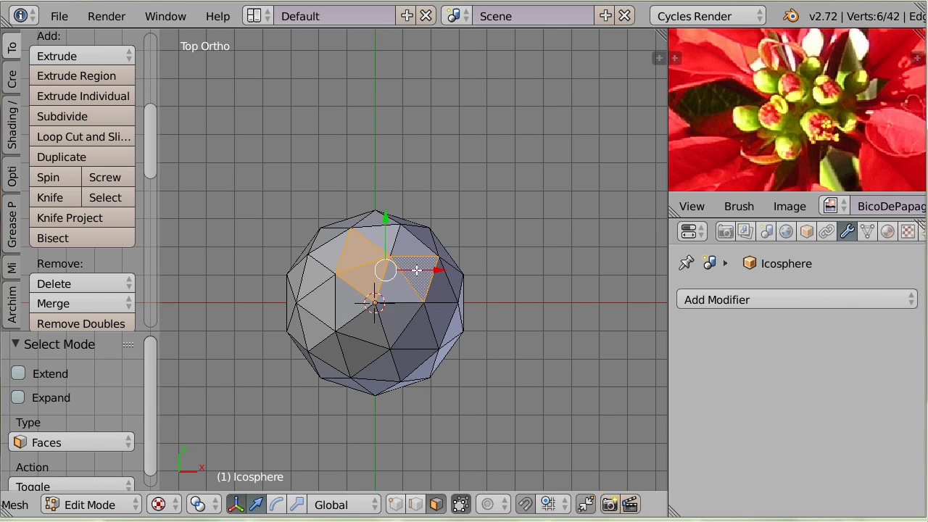
shift+right_click(401, 316)
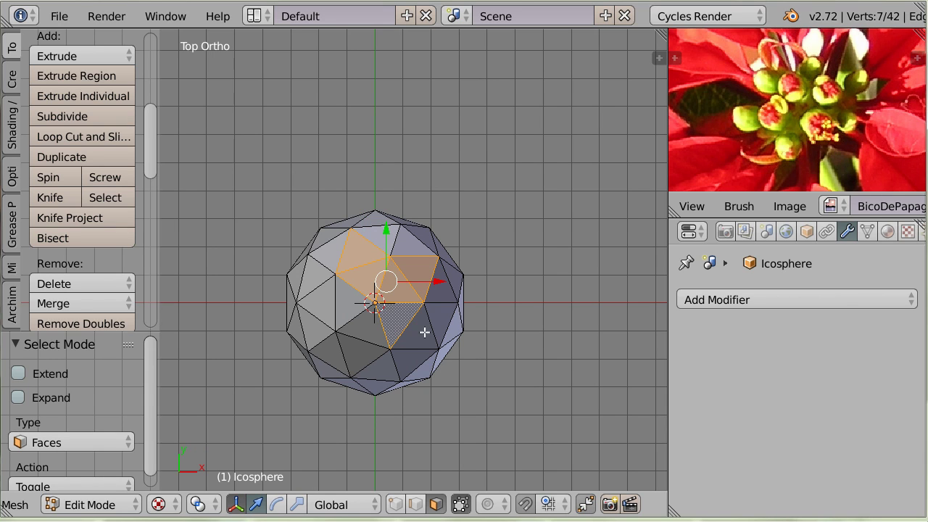
shift+right_click(415, 339)
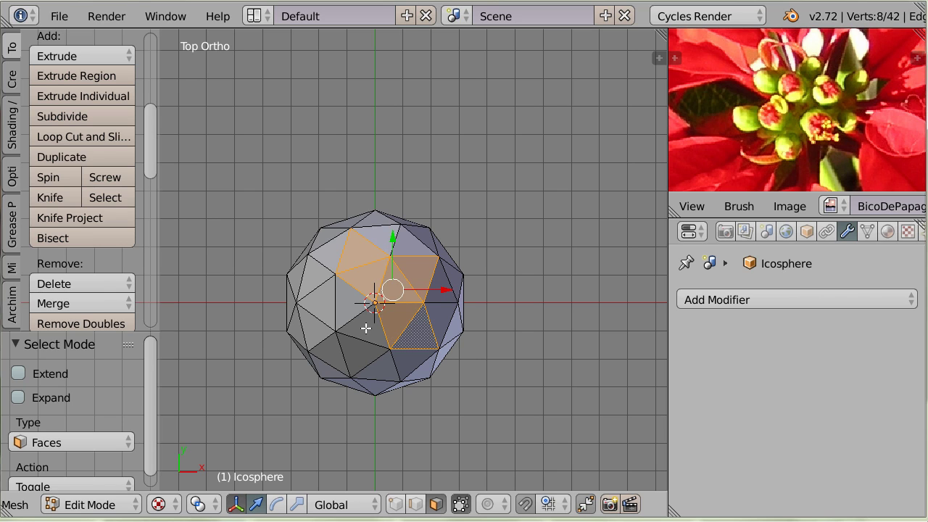
shift+right_click(365, 327)
shift+right_click(356, 350)
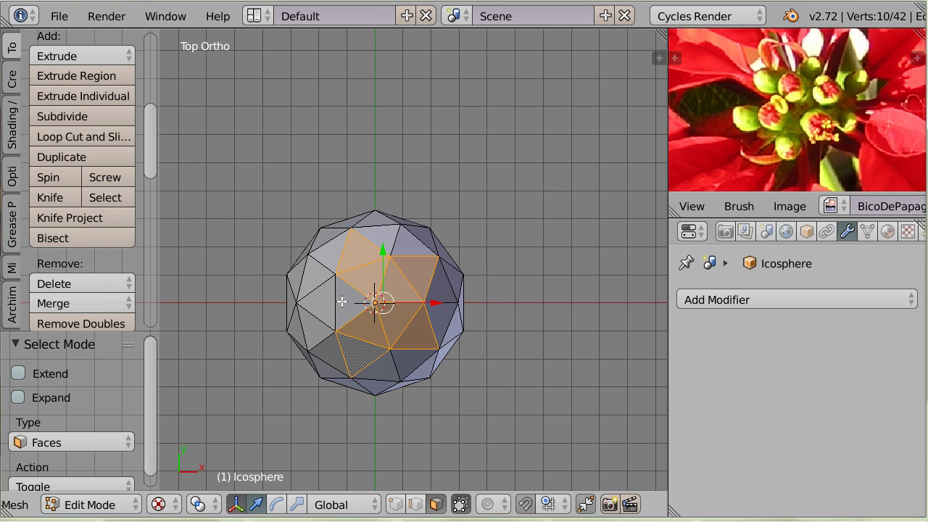
shift+right_click(342, 301)
shift+right_click(323, 302)
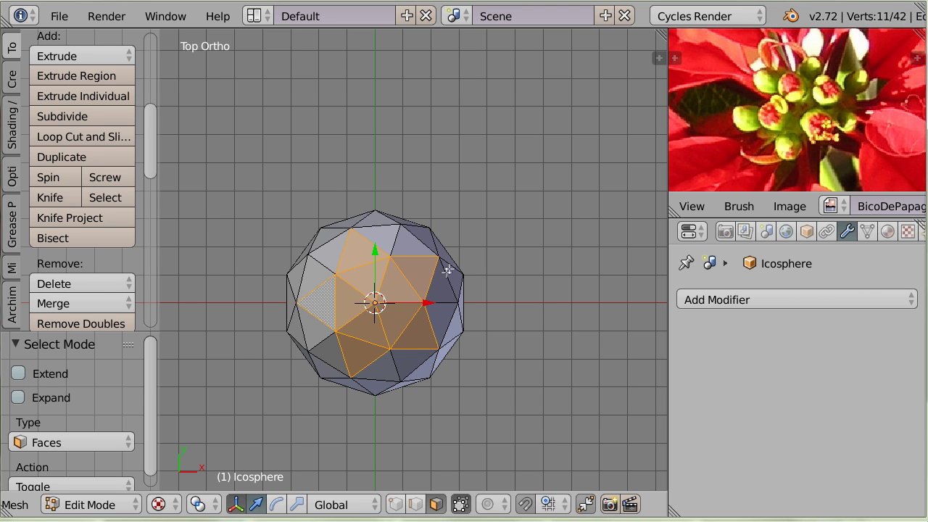
key(x)
click(415, 310)
key(z)
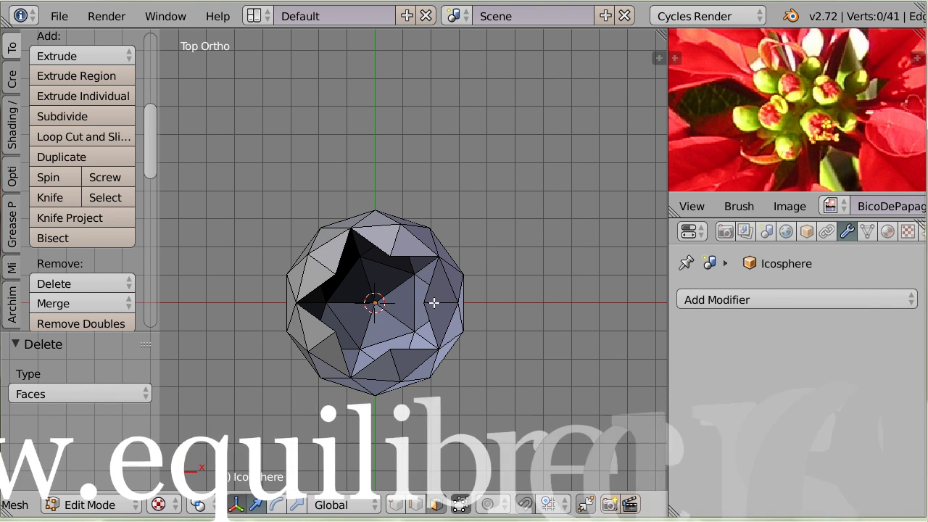
Step: Apply smooth shading to the opened ico sphere in Object Mode and add a Subdivision Surface modifier
mouse_move(443, 305)
middle_down()
mouse_move(367, 274)
mouse_move(355, 287)
mouse_move(338, 263)
mouse_move(405, 319)
mouse_move(383, 271)
mouse_move(422, 418)
mouse_move(416, 387)
middle_up()
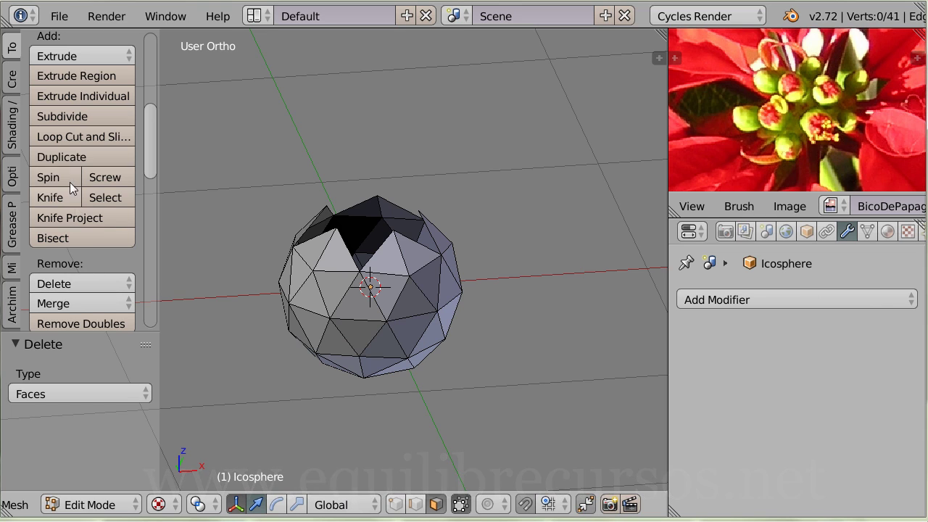
key(Tab)
click(56, 49)
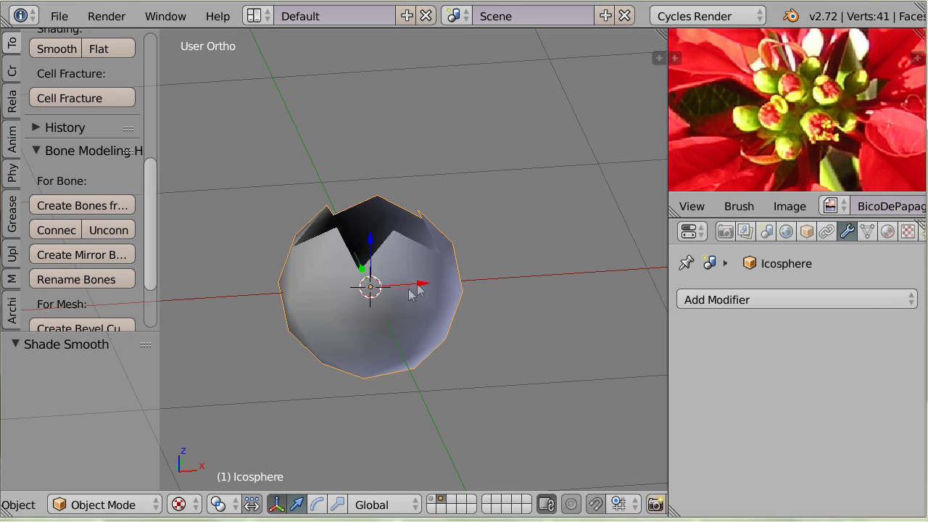
click(725, 300)
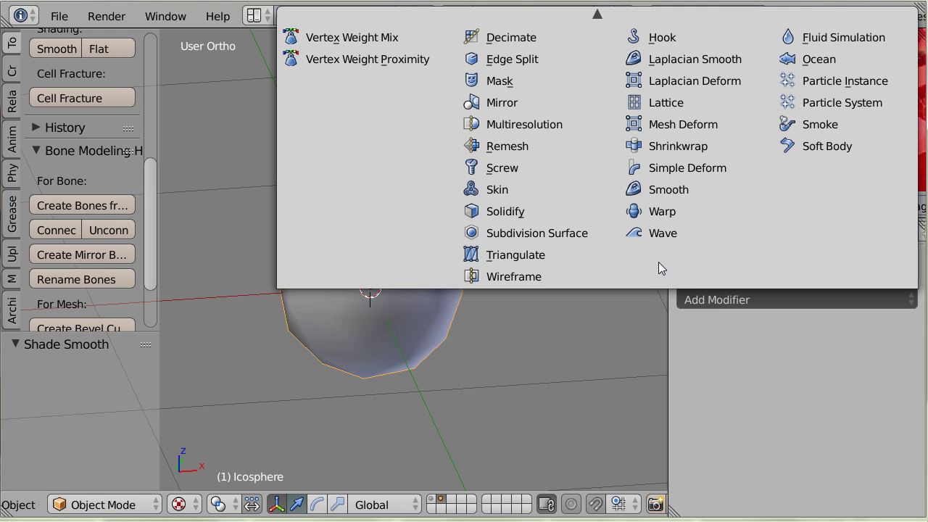
click(543, 233)
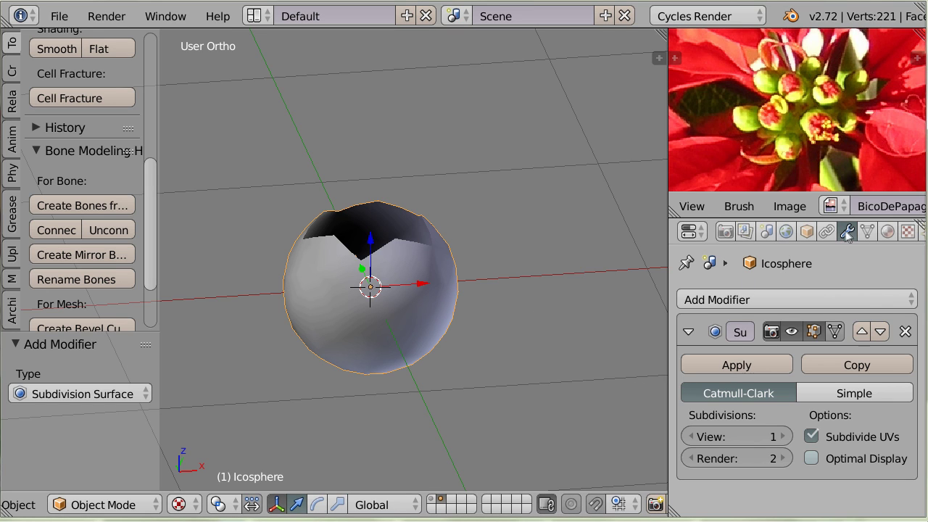
Step: Create a new material for the opened sphere and sample its diffuse color from a yellow-green bud in the reference photo
click(888, 231)
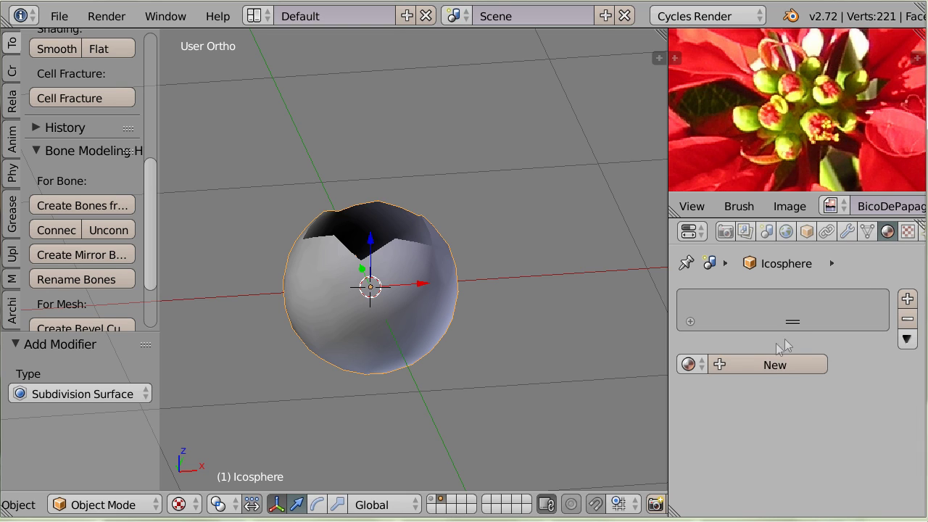
click(758, 363)
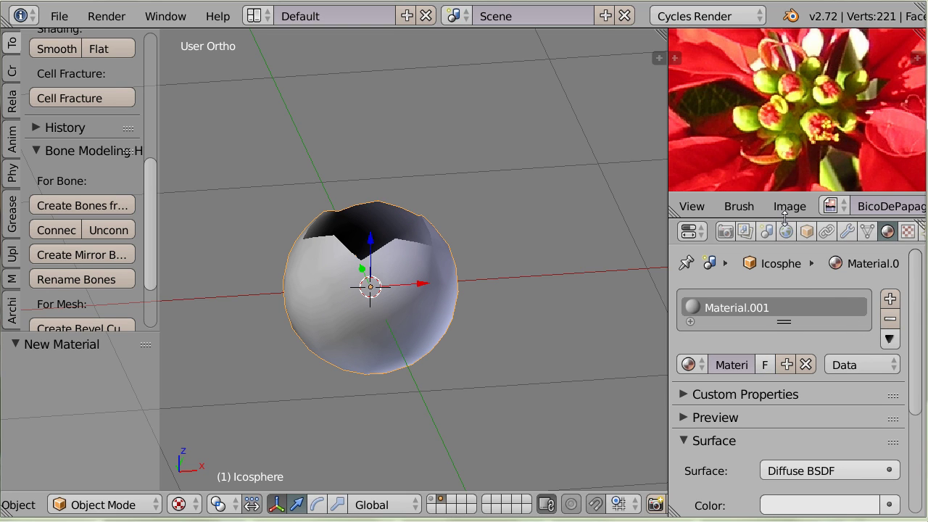
drag(785, 217, 785, 177)
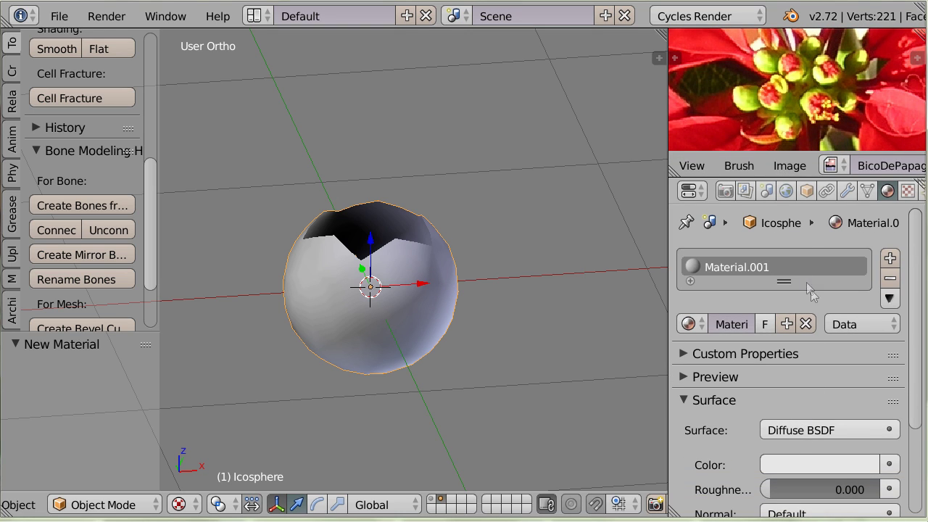
click(792, 464)
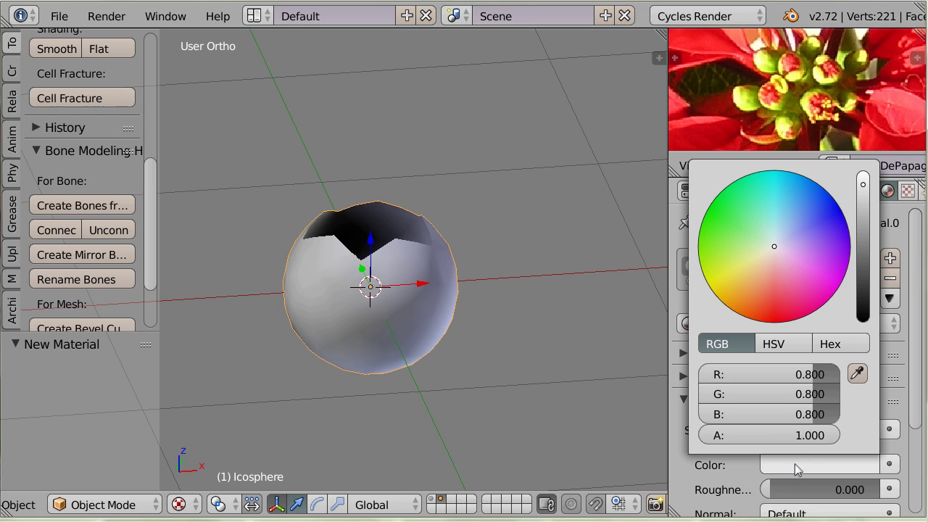
click(857, 374)
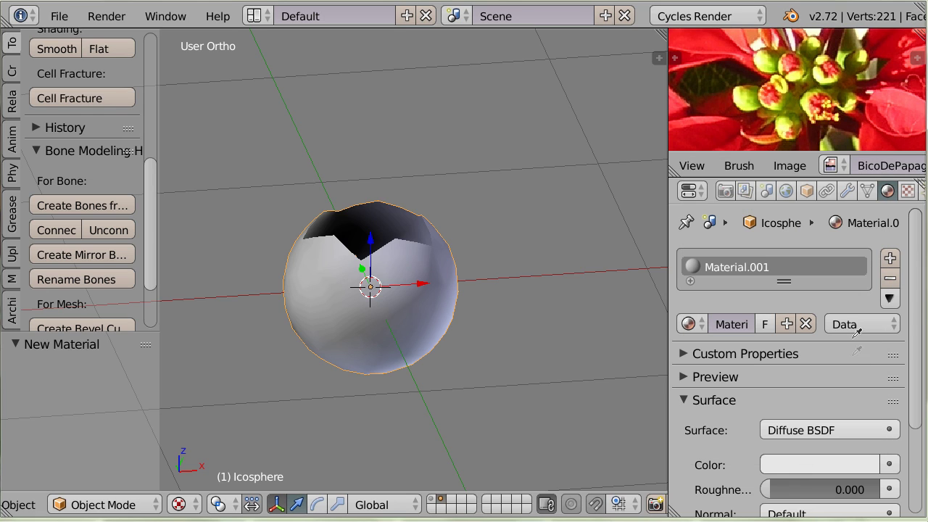
click(746, 96)
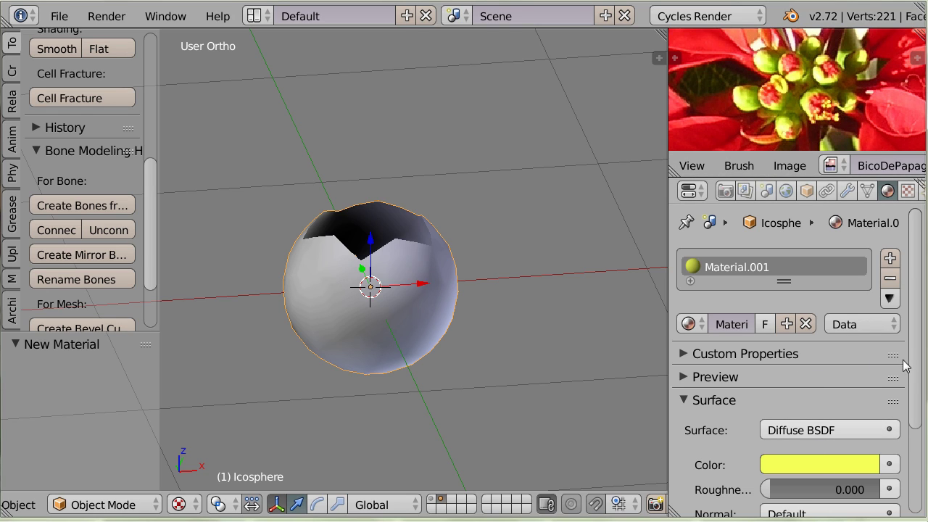
Step: Set the yellow-green material's viewport color by sampling its diffuse color swatch
scroll(914, 382, down, 4)
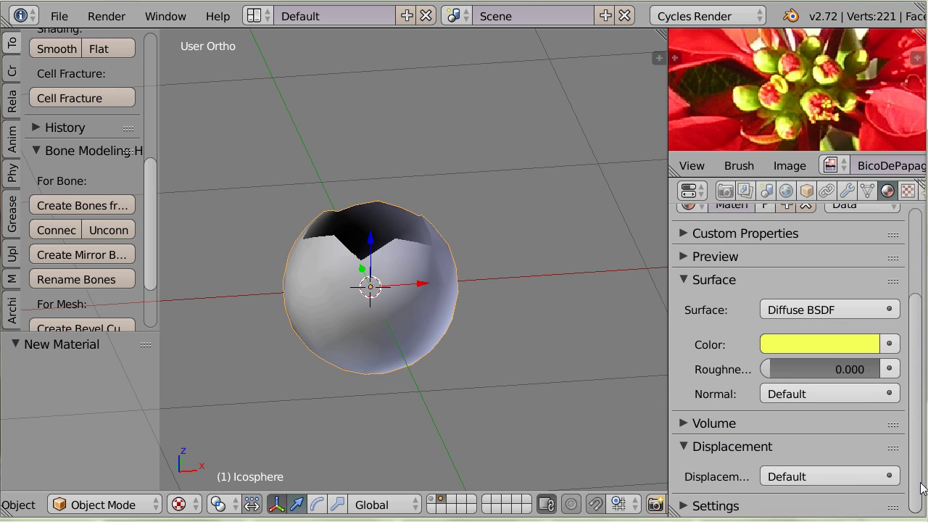
click(685, 506)
drag(914, 420, 915, 459)
click(722, 474)
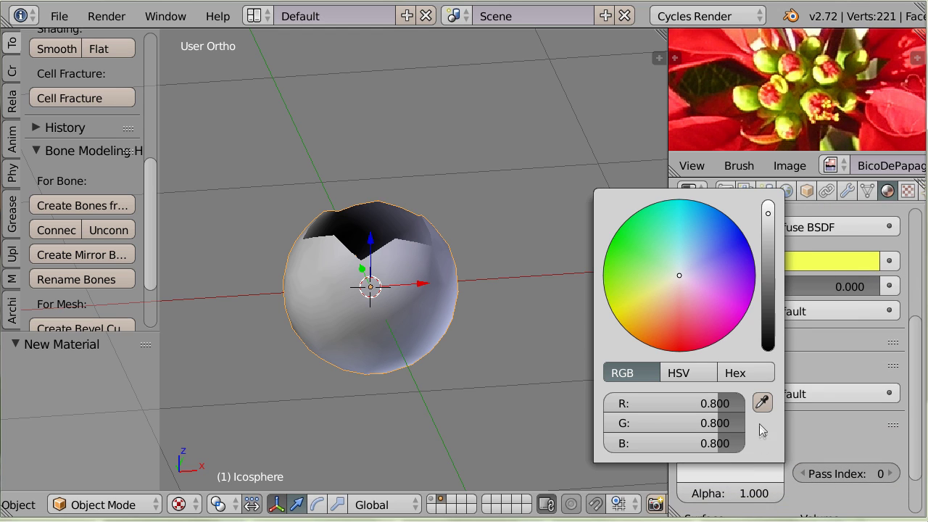
click(762, 404)
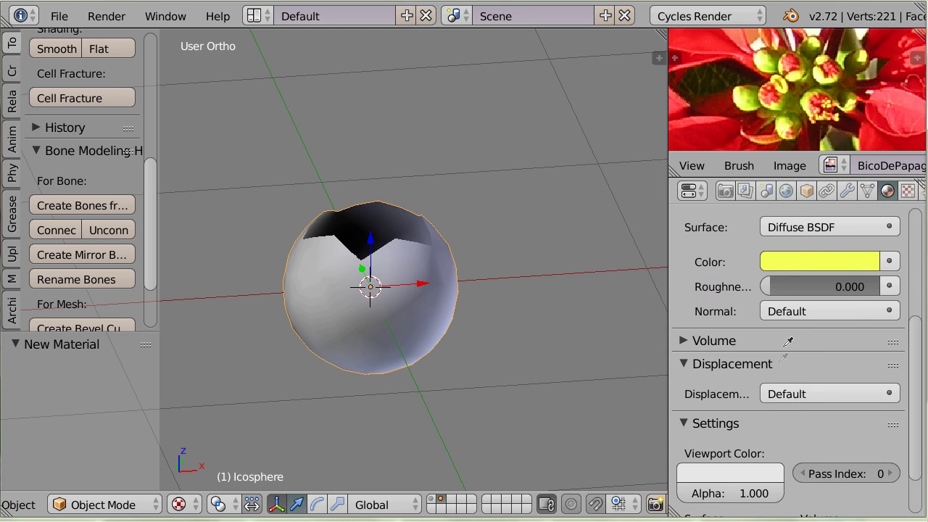
click(819, 254)
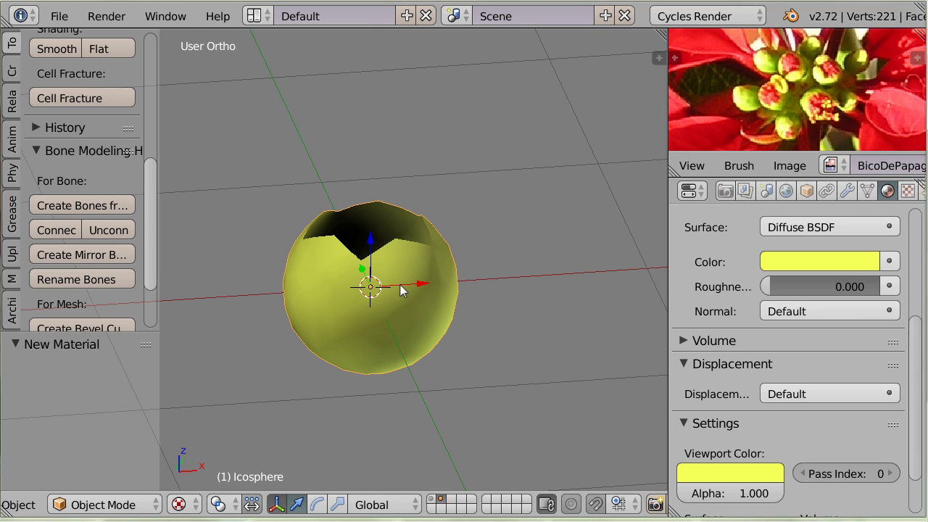
Step: Duplicate the yellow-green sphere in place, move the copy to the third layer and show that layer
key(KP_1)
key(shift+d)
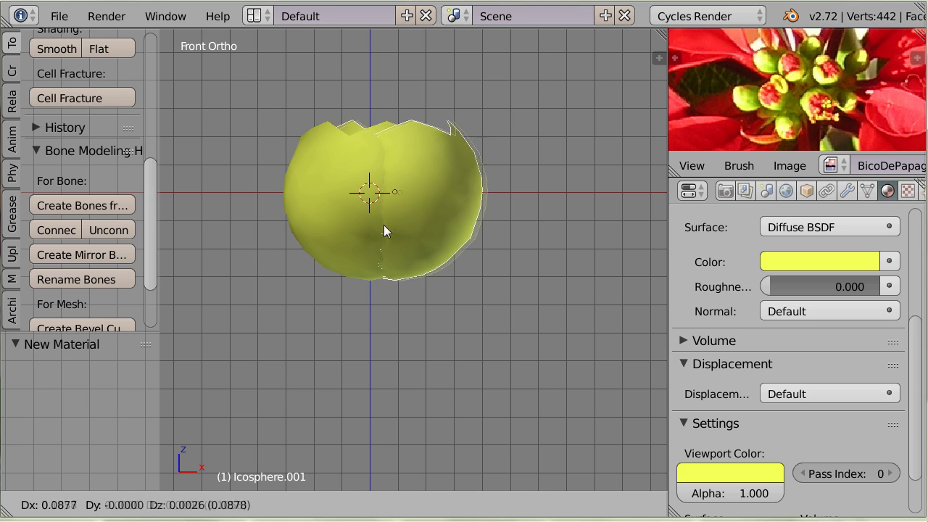
right_click(367, 229)
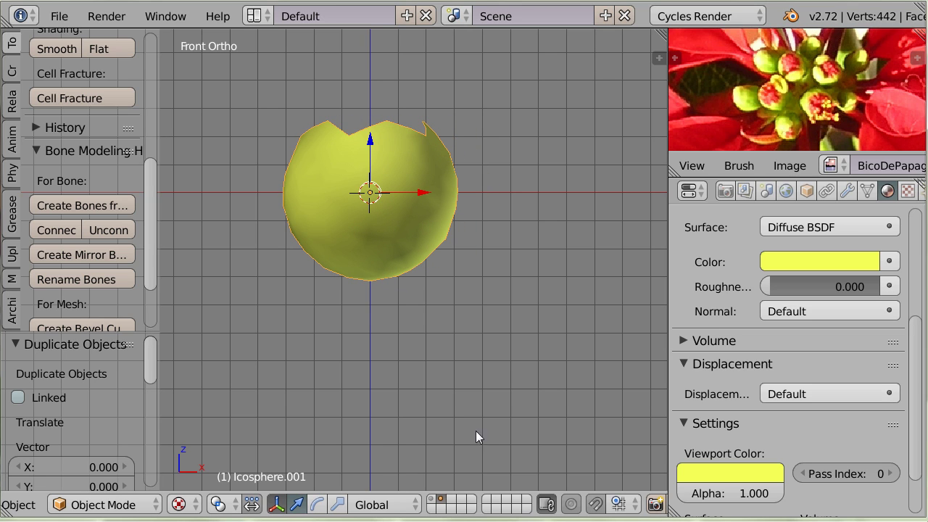
key(m)
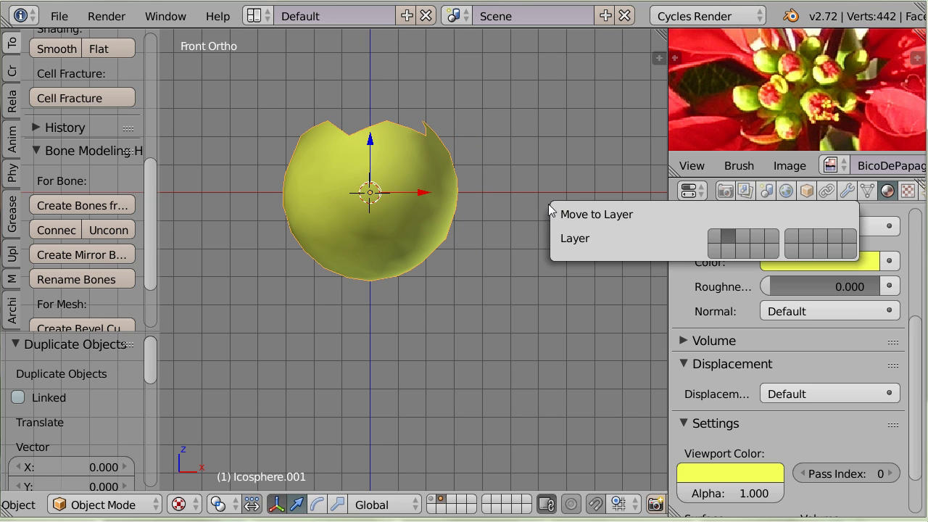
click(744, 236)
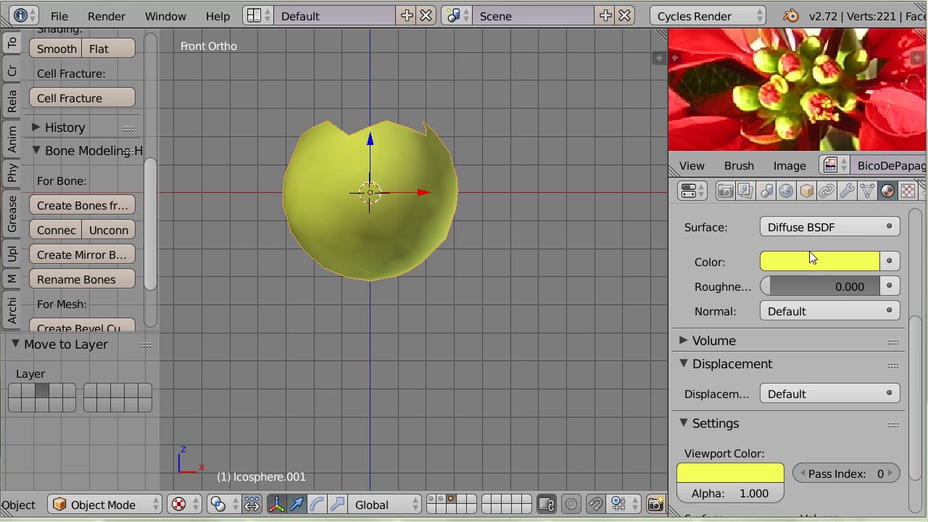
scroll(923, 319, up, 3)
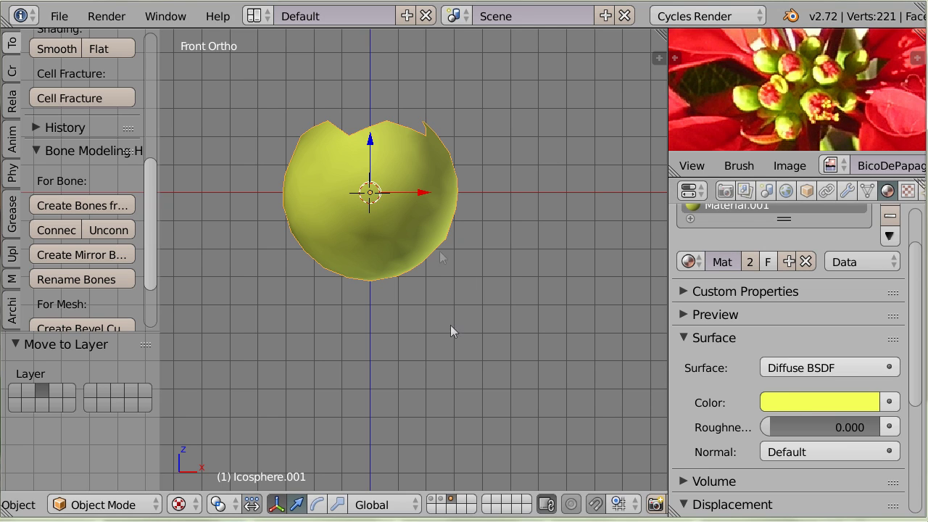
click(440, 500)
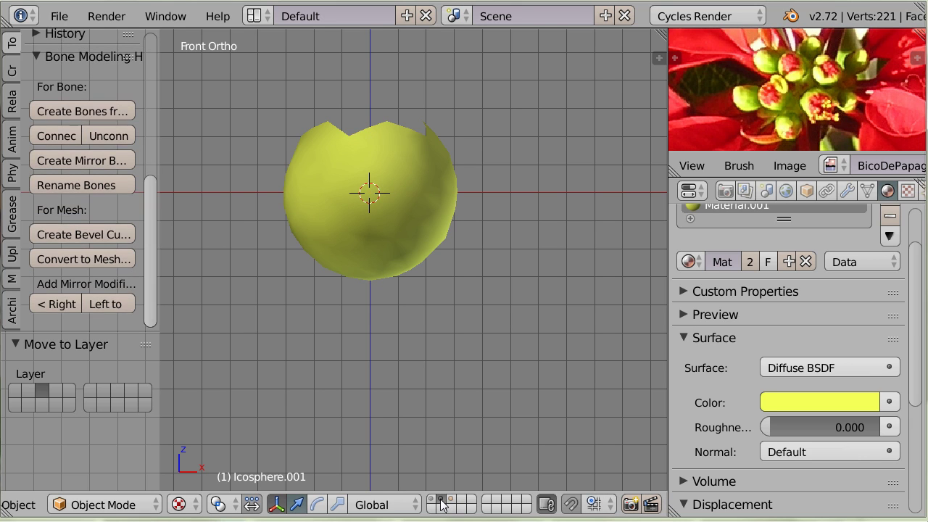
click(450, 500)
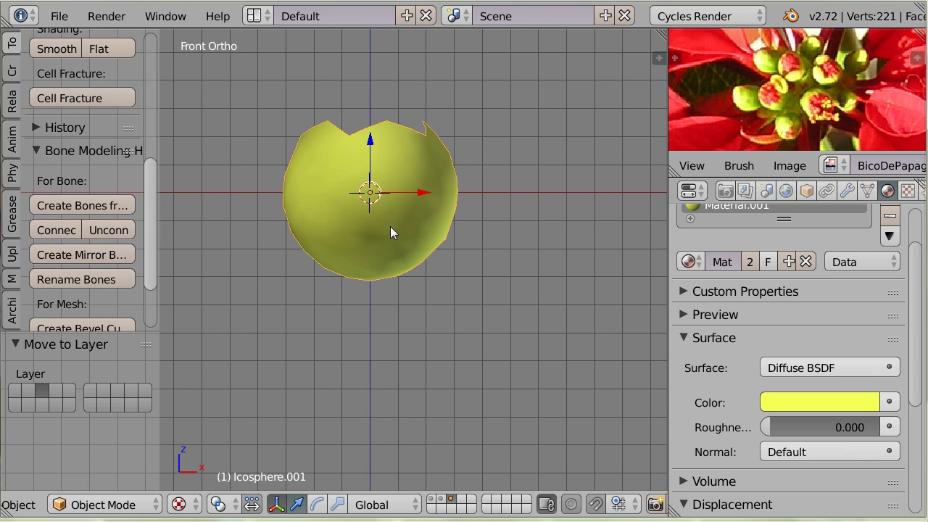
Step: Make the copied sphere's material single-user and rename it vermelhas
click(751, 262)
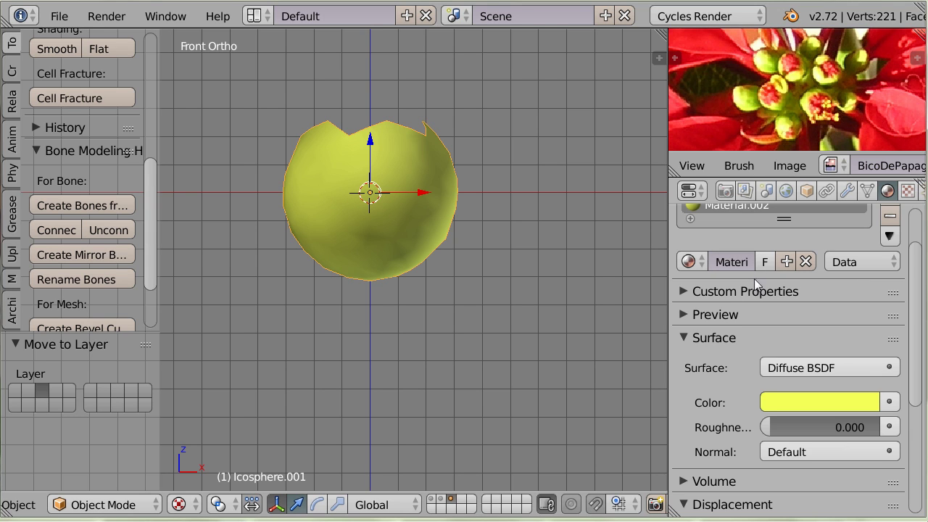
drag(913, 292, 918, 258)
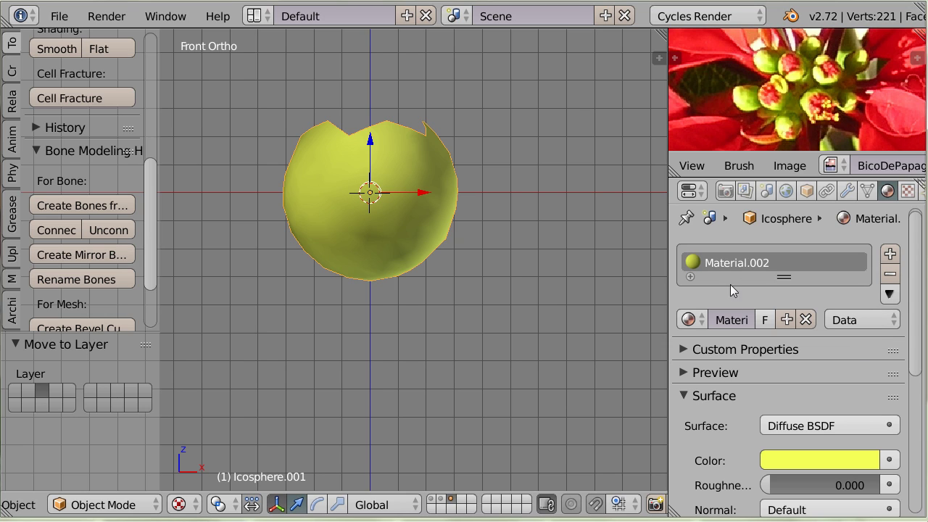
click(734, 319)
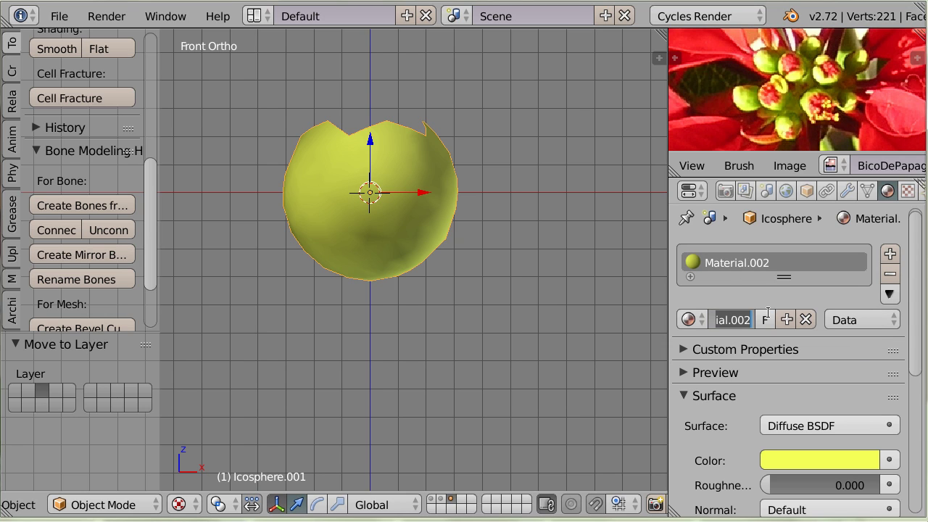
text(ver)
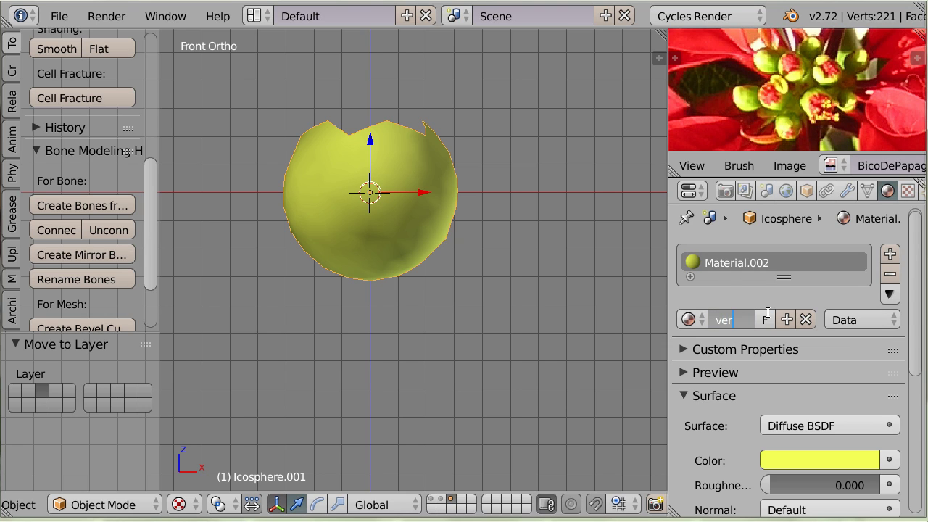
text(melhas)
key(Return)
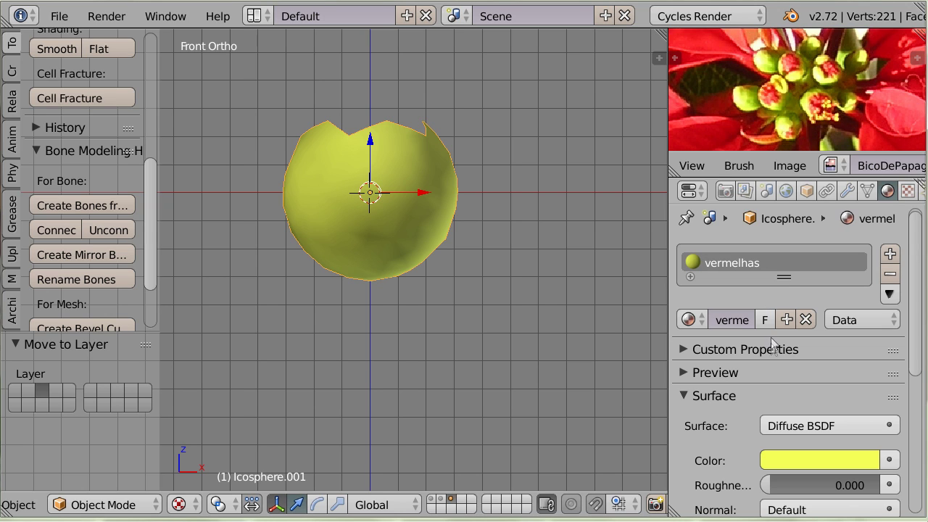
Step: Sample the vermelhas diffuse color from a bud's red center in the reference photo and match the viewport color to it
click(809, 464)
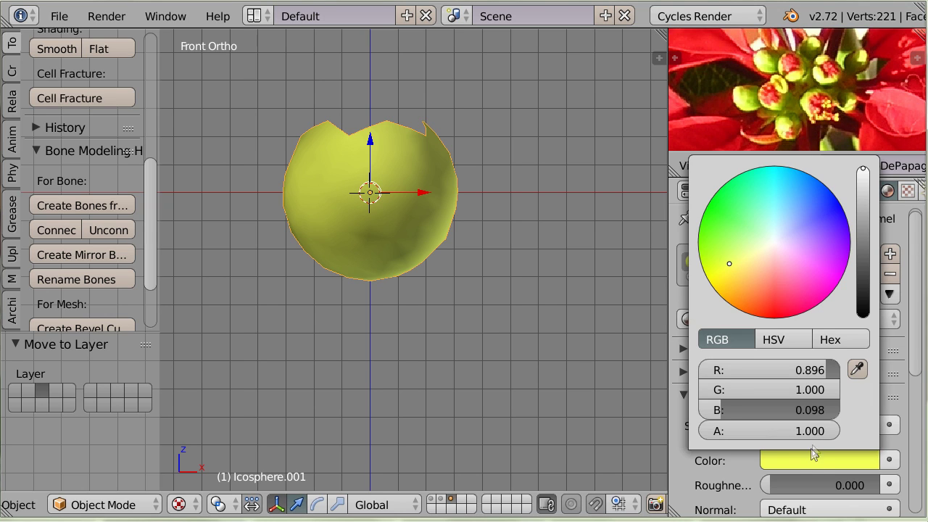
click(858, 371)
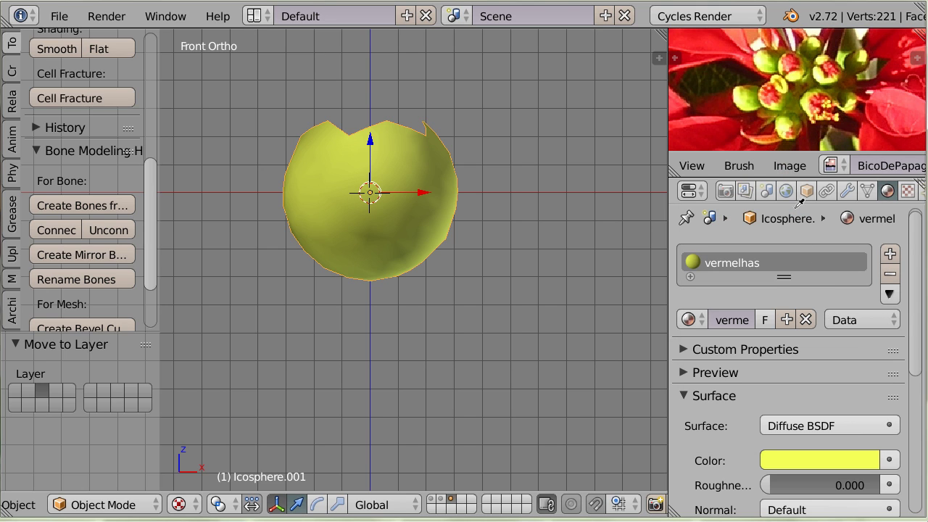
click(777, 86)
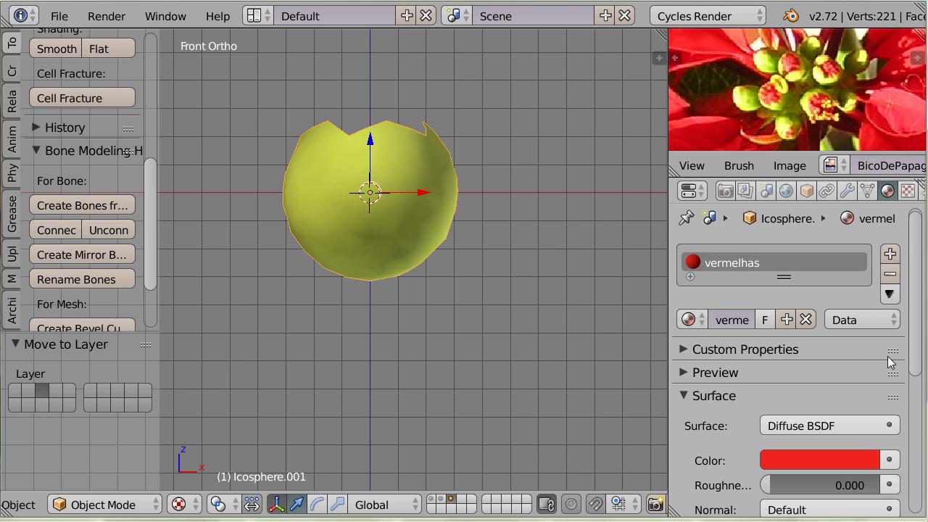
drag(915, 304, 901, 438)
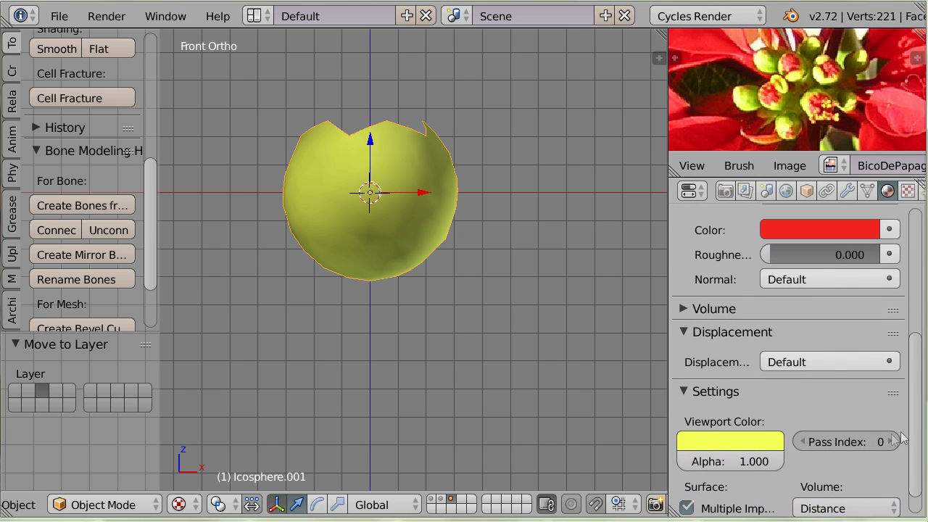
click(734, 439)
click(761, 371)
click(816, 225)
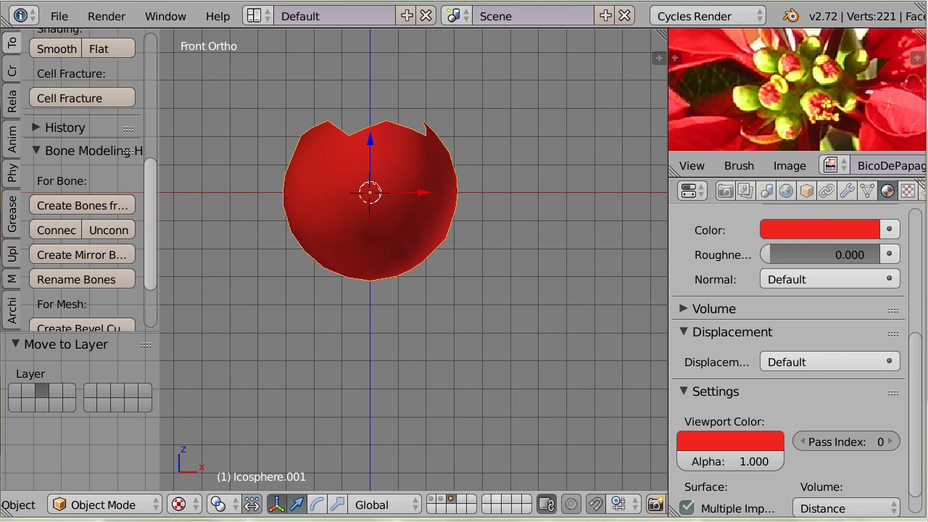
click(441, 500)
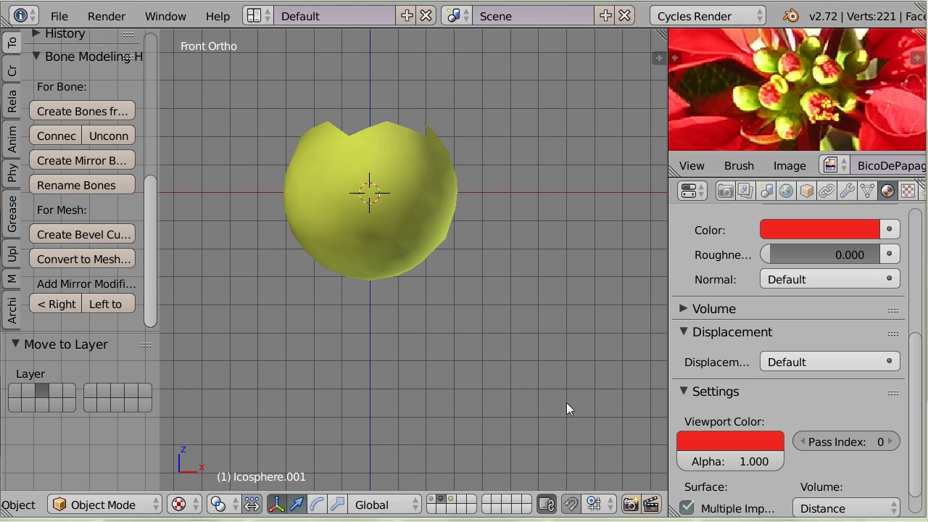
click(450, 499)
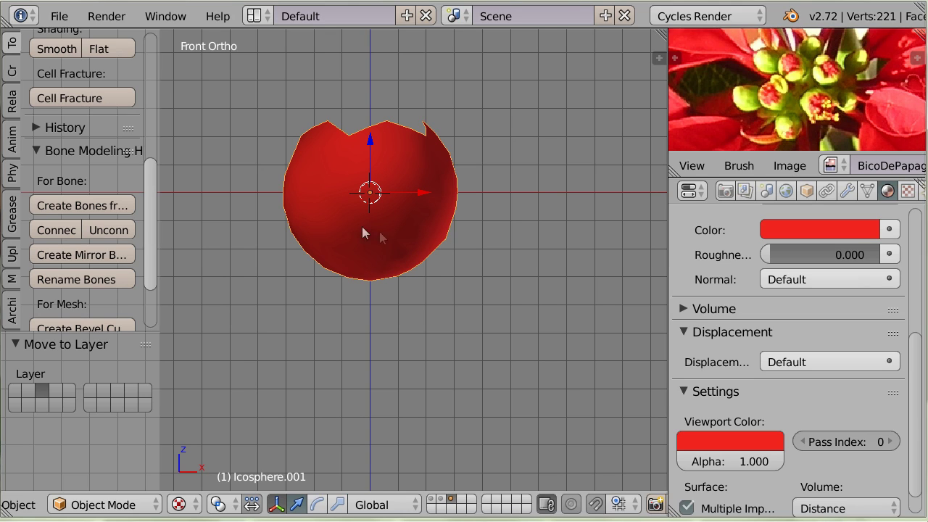
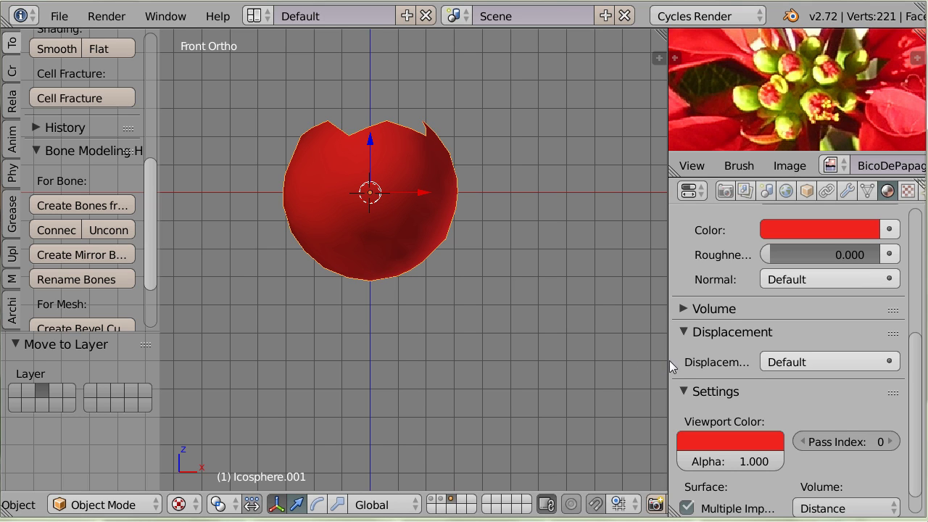
Step: Scale the red sphere down to about 0.135, then stretch it along Z by about 3.876
drag(667, 361, 687, 360)
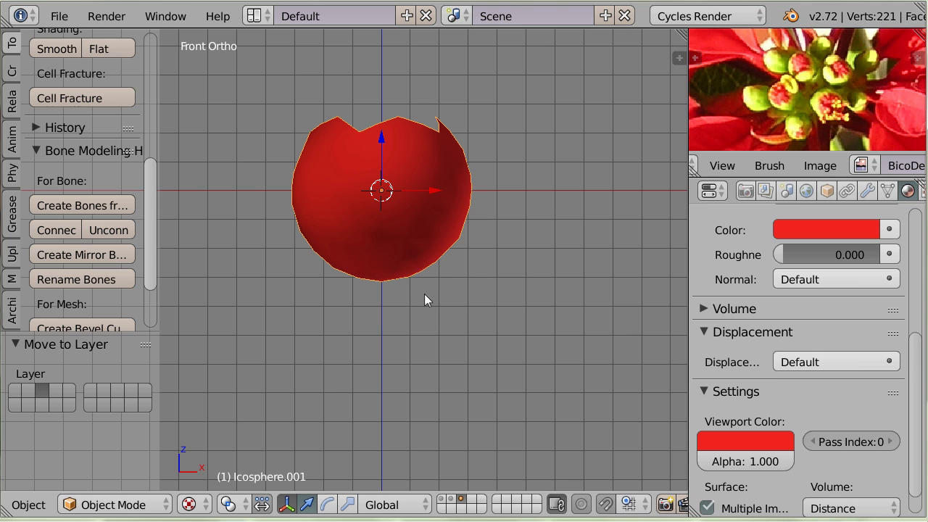
key(s)
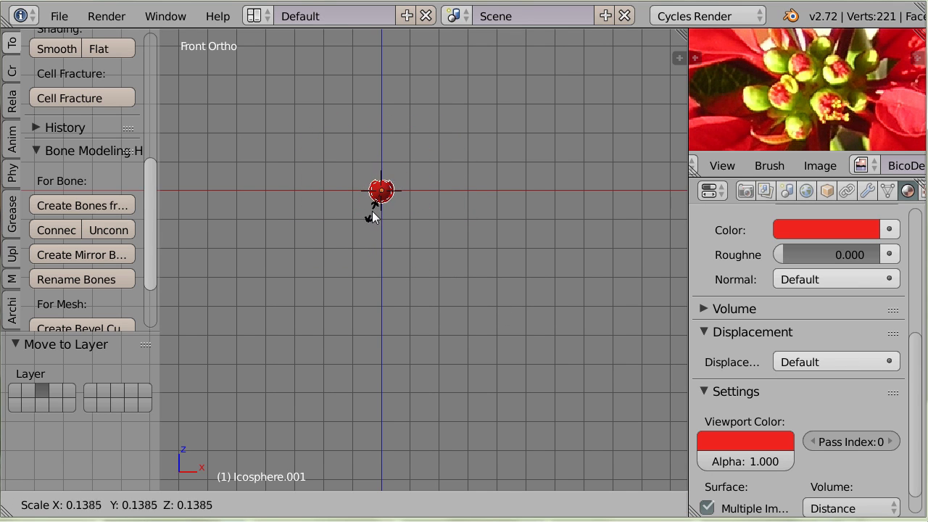
click(372, 215)
key(s)
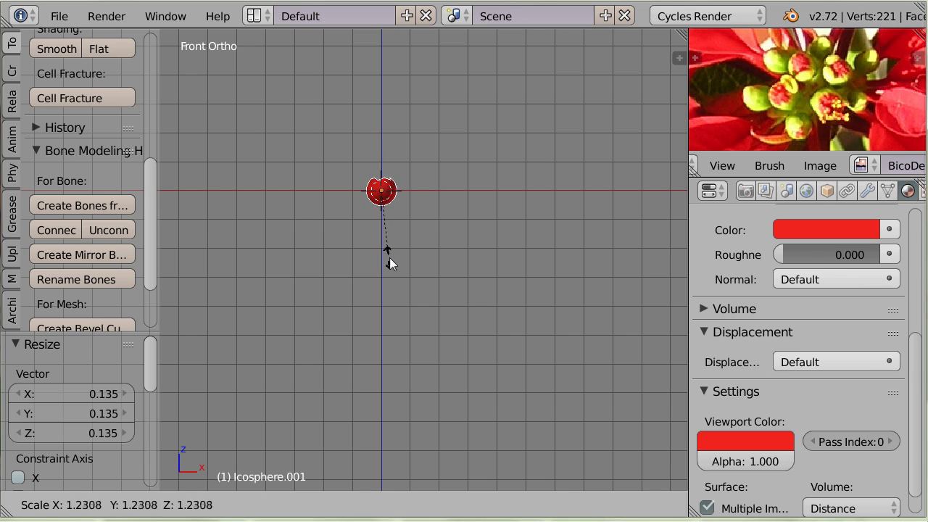
key(z)
click(387, 402)
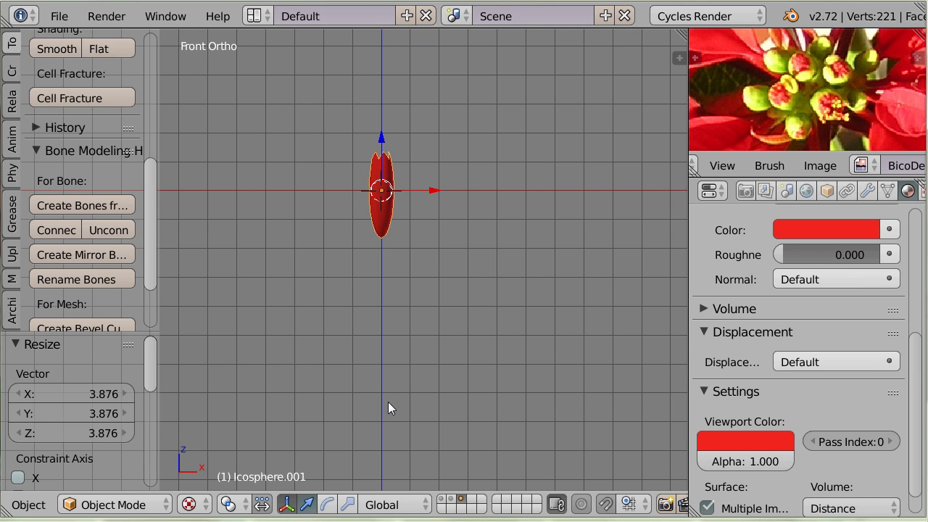
Step: Shrink the elongated red shape by a factor of about 0.654 and stretch it along Z by about 1.634
key(s)
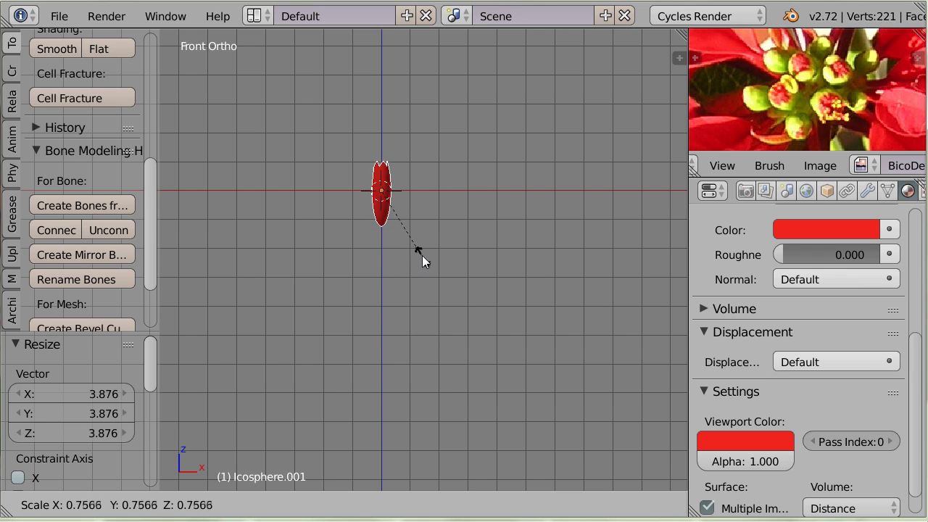
click(411, 249)
key(s)
key(z)
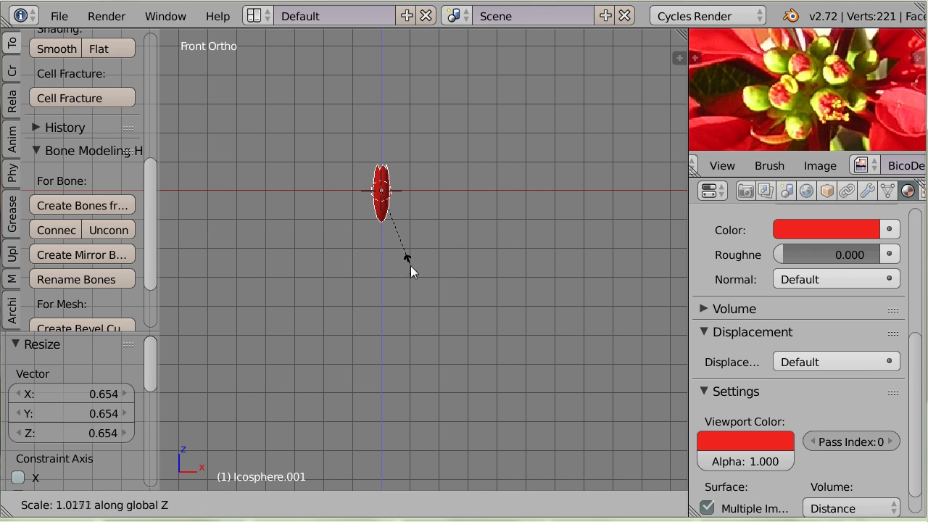
click(404, 318)
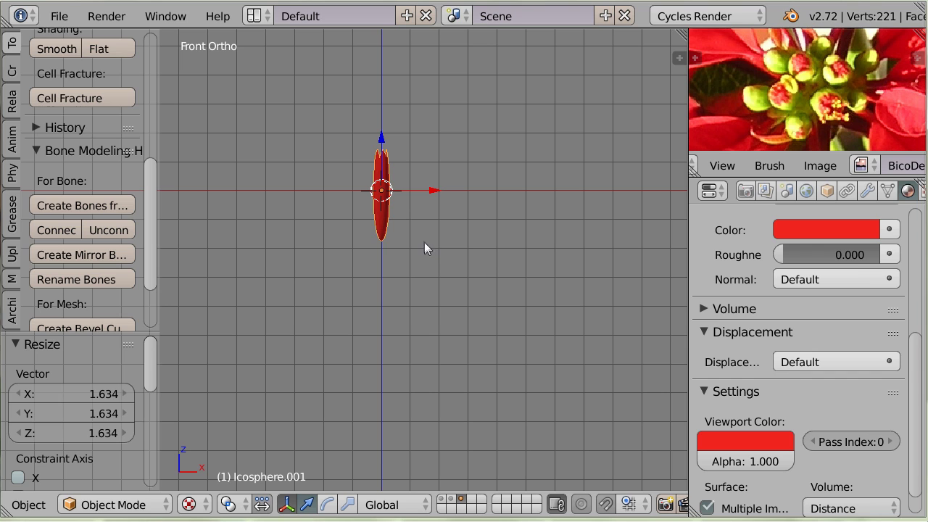
Step: Duplicate the red filament in top view and place the copy about 0.013 along X and 0.051 along Y from the original
key(KP_7)
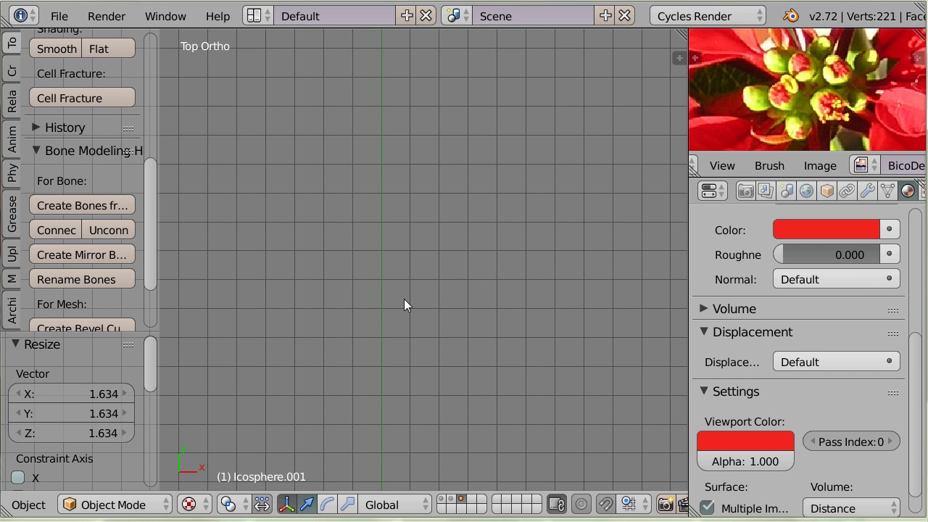
key(Home)
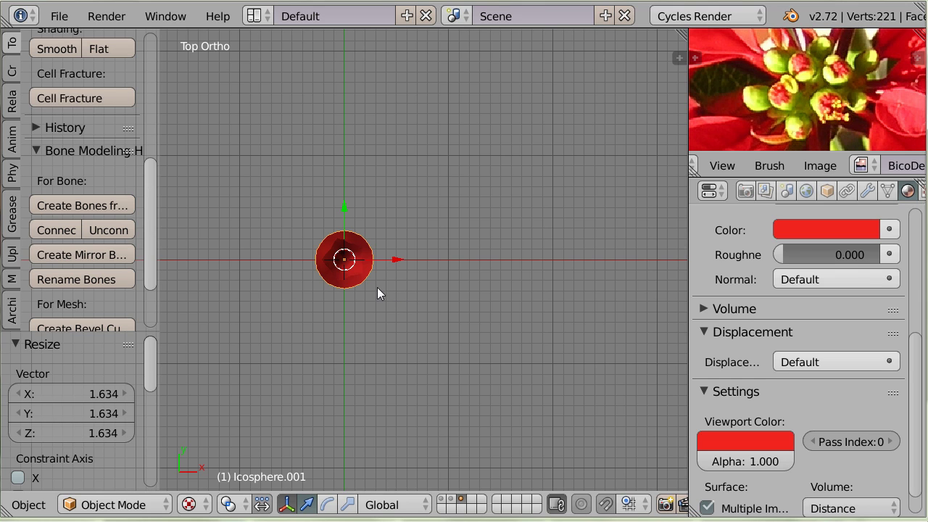
key(shift+d)
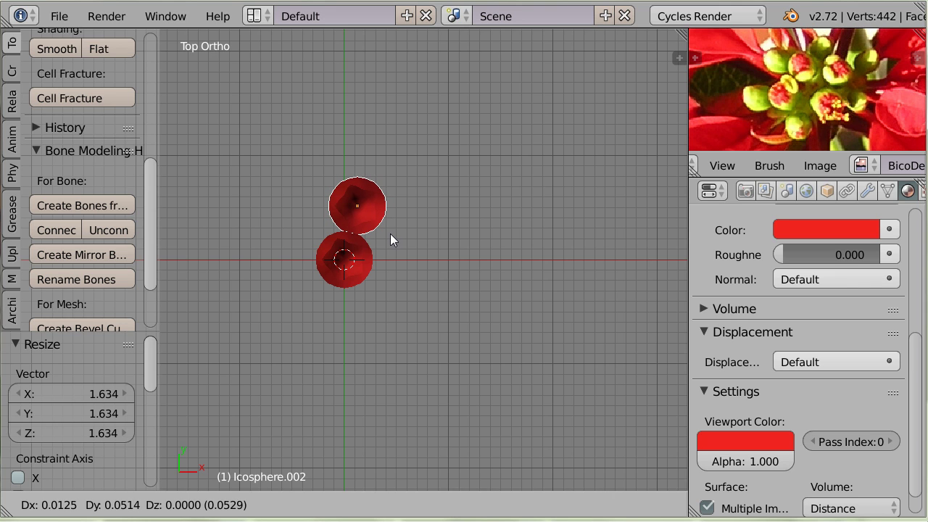
click(390, 233)
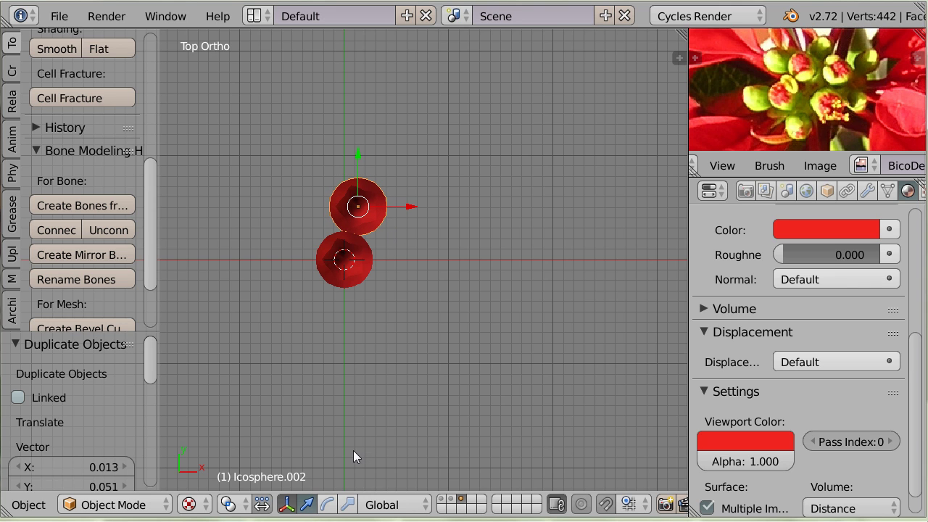
Step: Tilt the copied red filament by about 3.479° and the original filament by about -6.316° in opposite directions
middle_drag(353, 450, 280, 320)
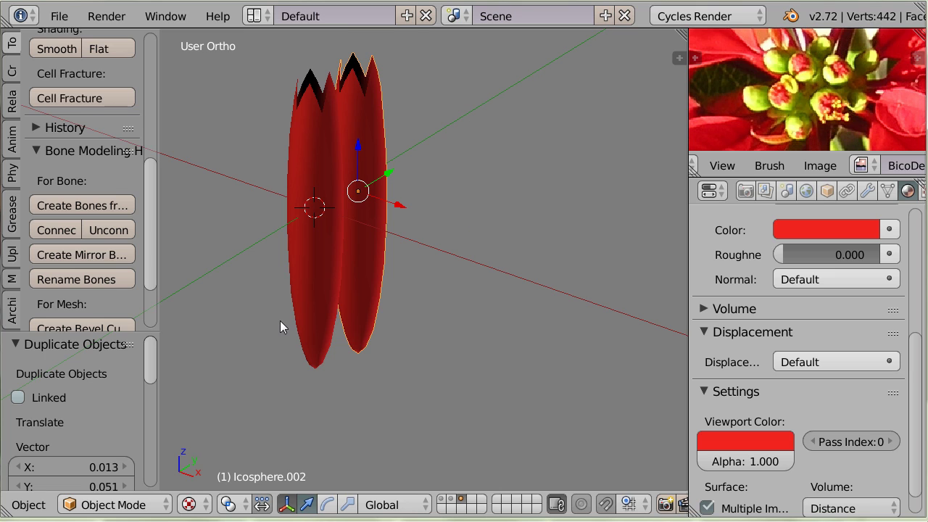
key(r)
click(391, 283)
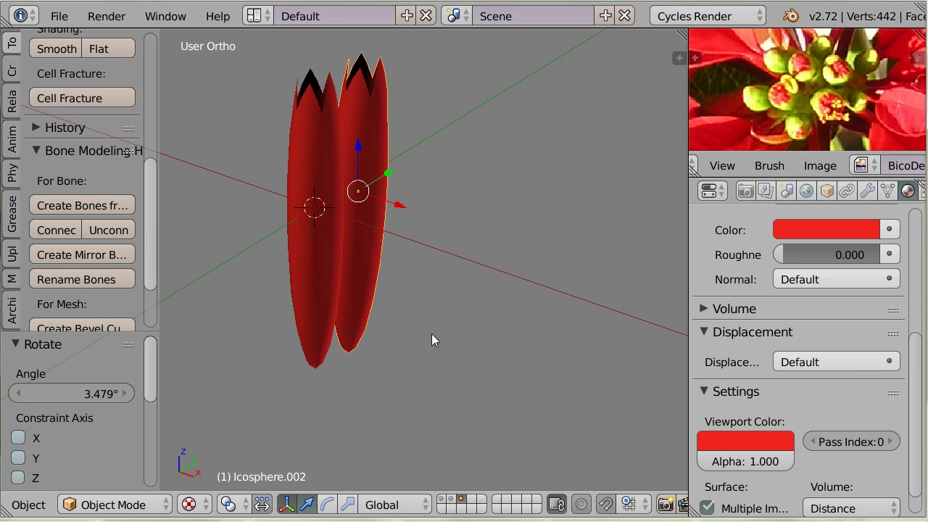
middle_drag(431, 339, 328, 313)
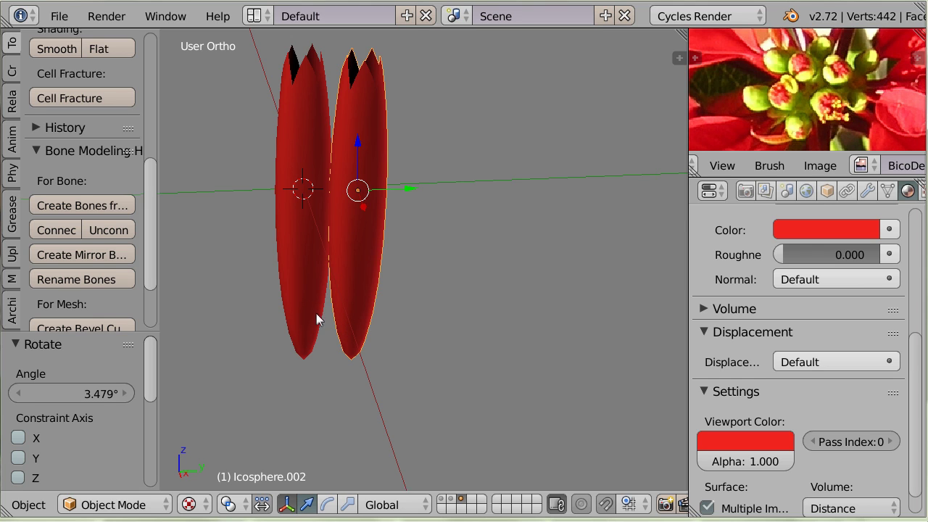
key(r)
right_click(321, 298)
right_click(304, 294)
key(r)
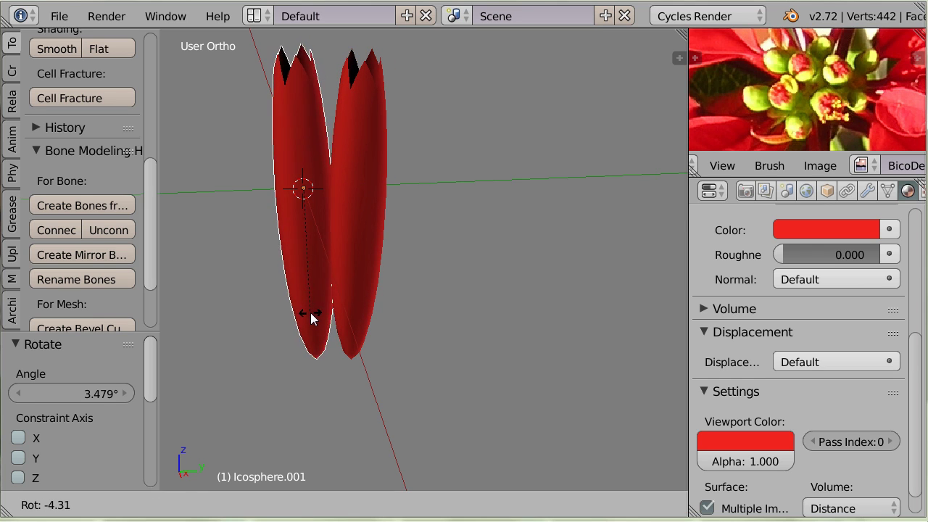
click(315, 317)
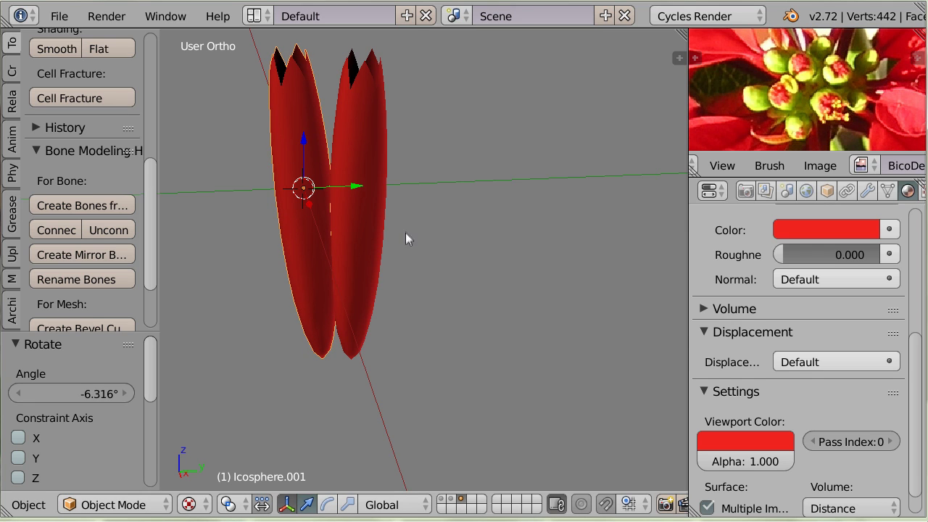
Step: Duplicate both filaments in top view and place the pair about 0.052 along X and 0.015 along Y from the originals
key(KP_7)
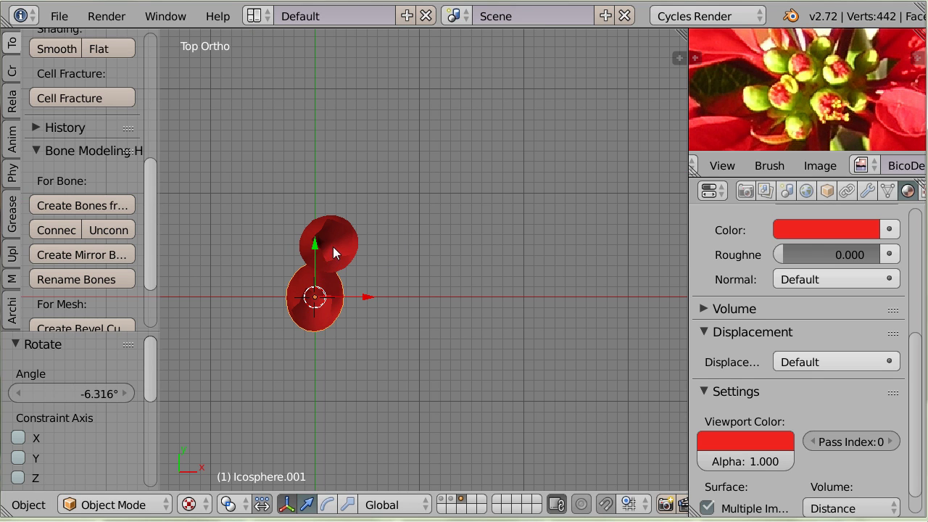
right_click(341, 248)
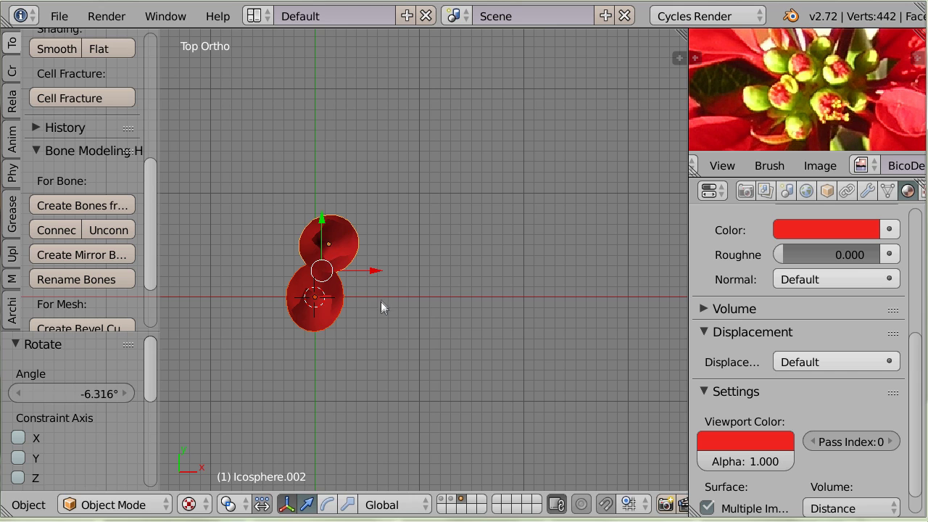
key(shift+d)
click(434, 286)
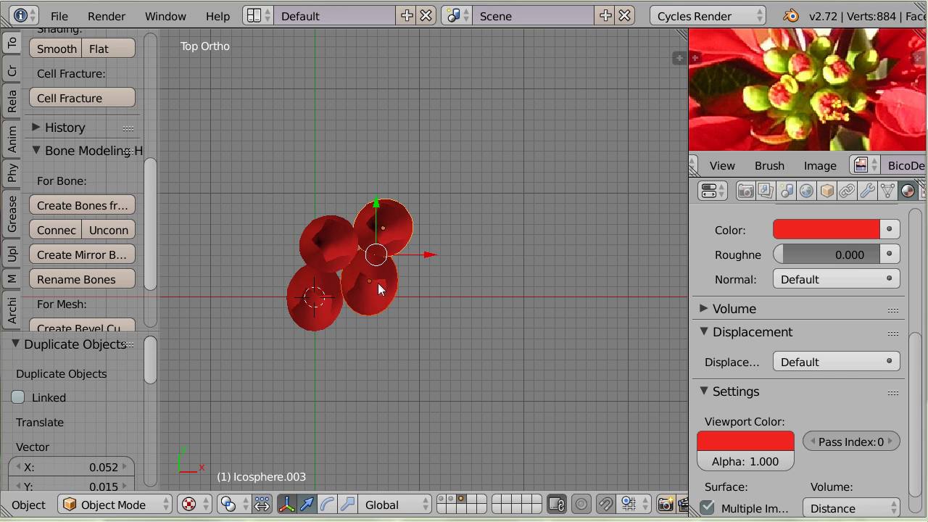
Step: Duplicate the new pair about -0.072 along X and 0.067 along Y, rotate it about 40.372°, and nudge it closer to the others
key(shift+d)
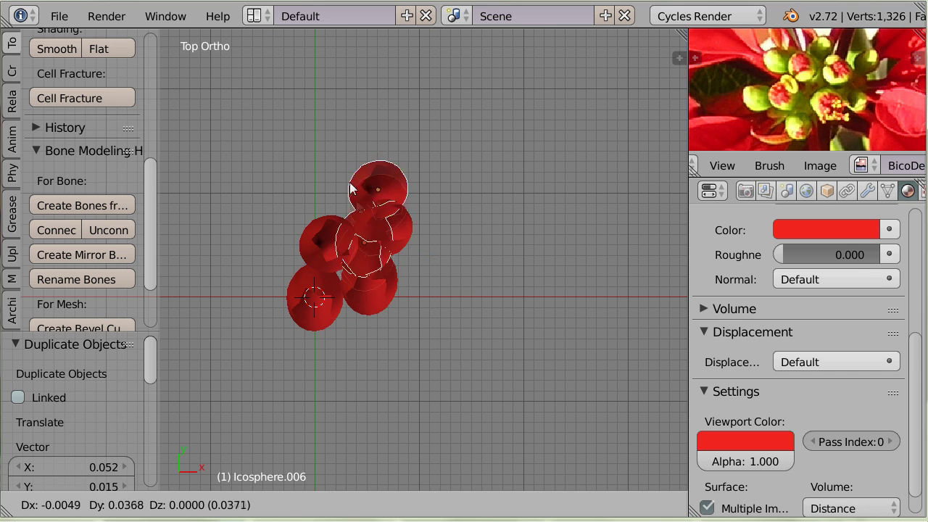
click(379, 221)
key(r)
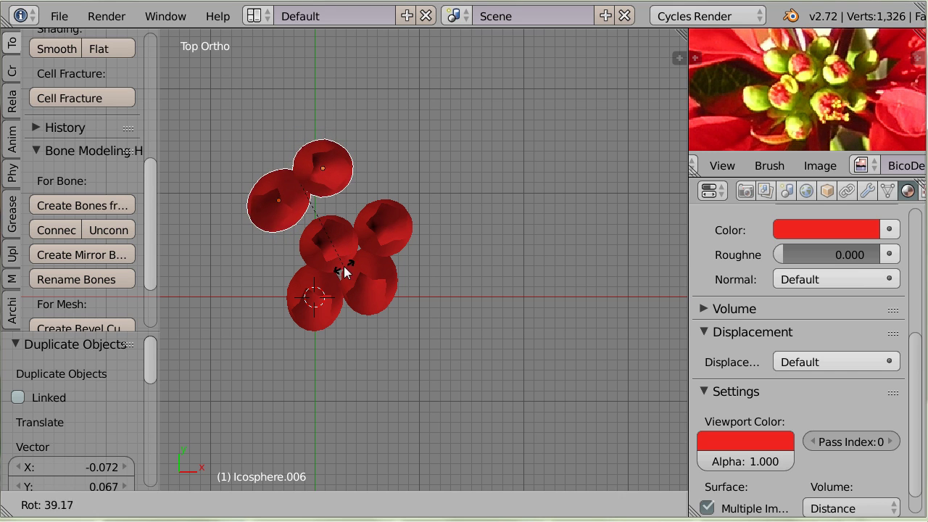
click(344, 274)
key(g)
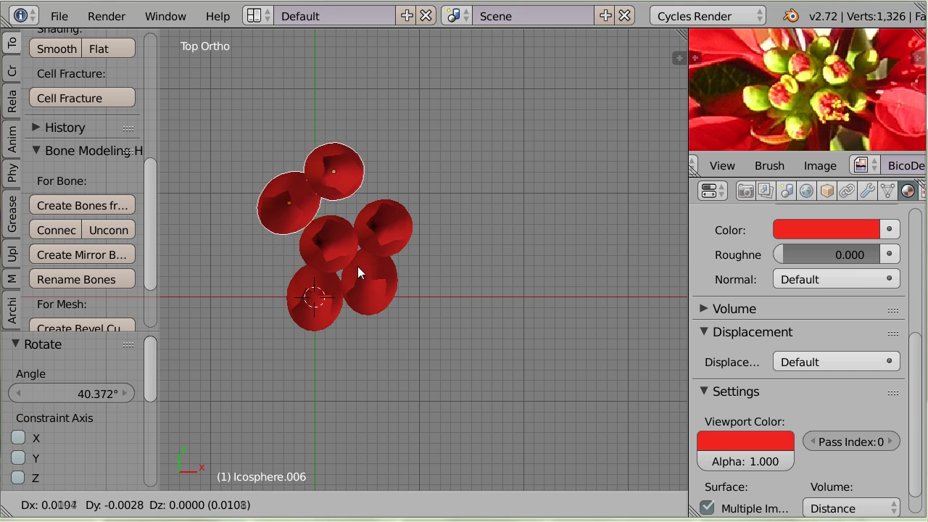
click(356, 274)
Step: Duplicate the pair about -0.069 along X and -0.079 along Y, rotate it, and shift it about 0.010 in X and 0.033 in Y
key(shift+d)
click(259, 313)
key(r)
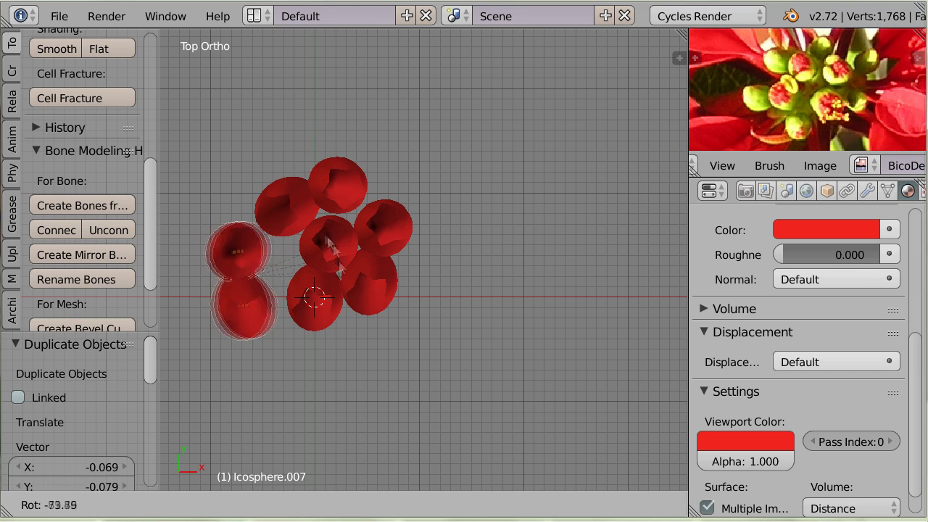
click(265, 234)
key(g)
click(285, 205)
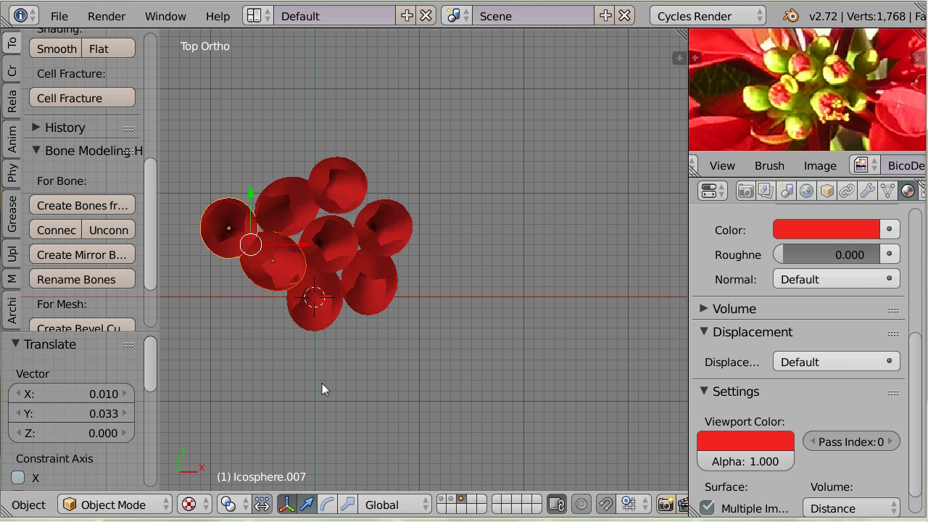
Step: Duplicate the pair about 0.031 along X and -0.078 along Y, and move one copied filament about 0.044 in X and 0.005 in Y
key(shift+d)
click(355, 469)
right_click(323, 346)
key(g)
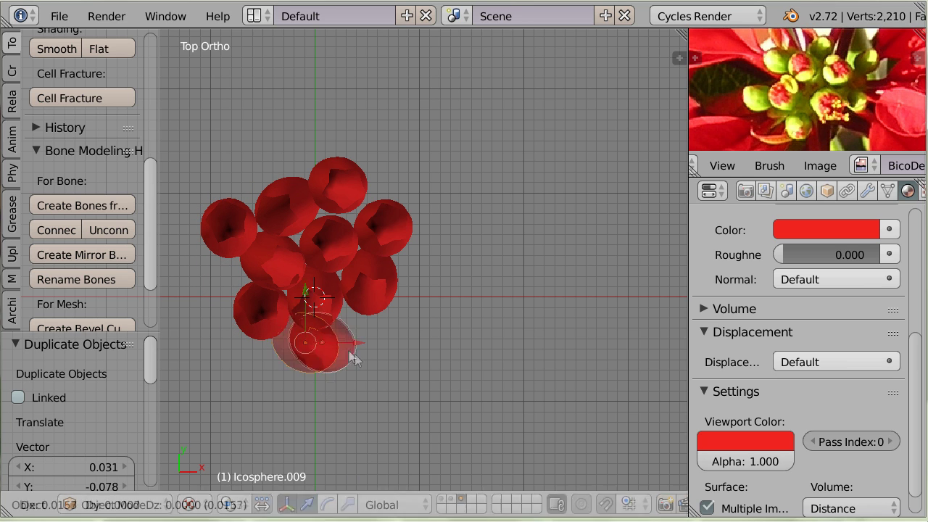
click(391, 313)
Step: Show the layer with the yellow-green bud together with the red filaments
middle_drag(391, 313, 352, 207)
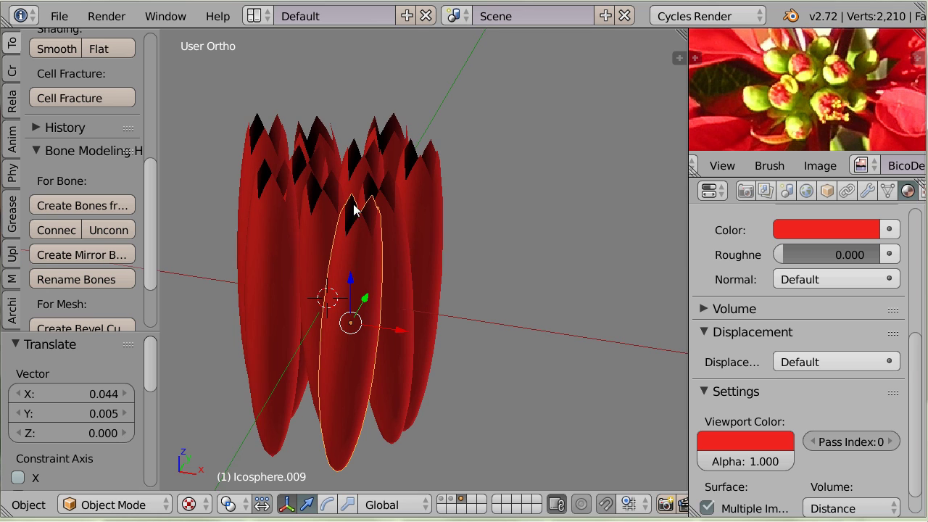
shift+click(451, 503)
middle_drag(394, 261, 409, 352)
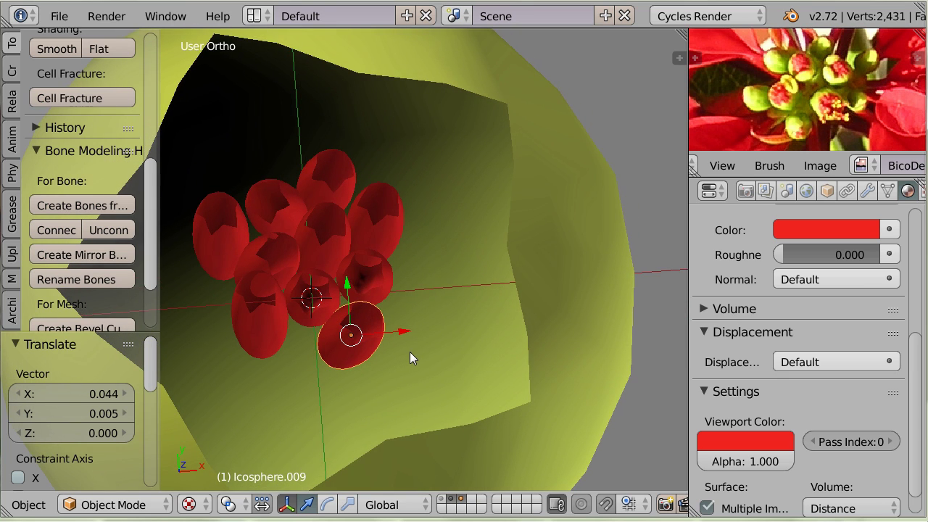
middle_drag(413, 294, 462, 279)
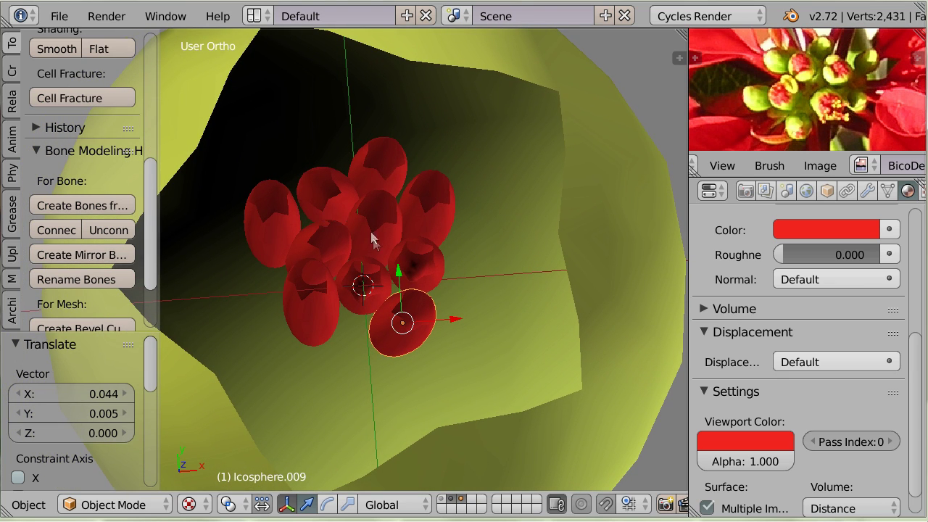
Step: Select the red filaments inside the bud and raise them about 0.132 along Z
right_click(367, 285)
right_click(407, 189)
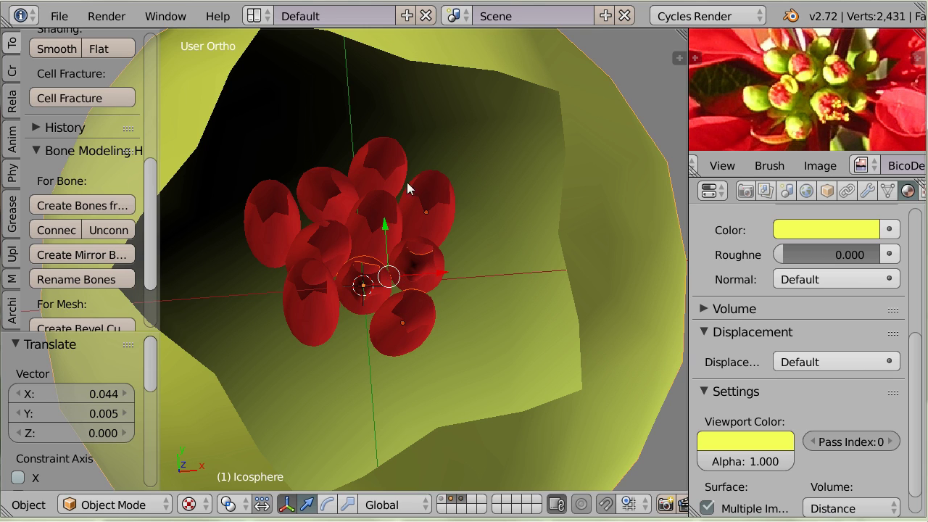
shift+right_click(384, 168)
shift+right_click(330, 181)
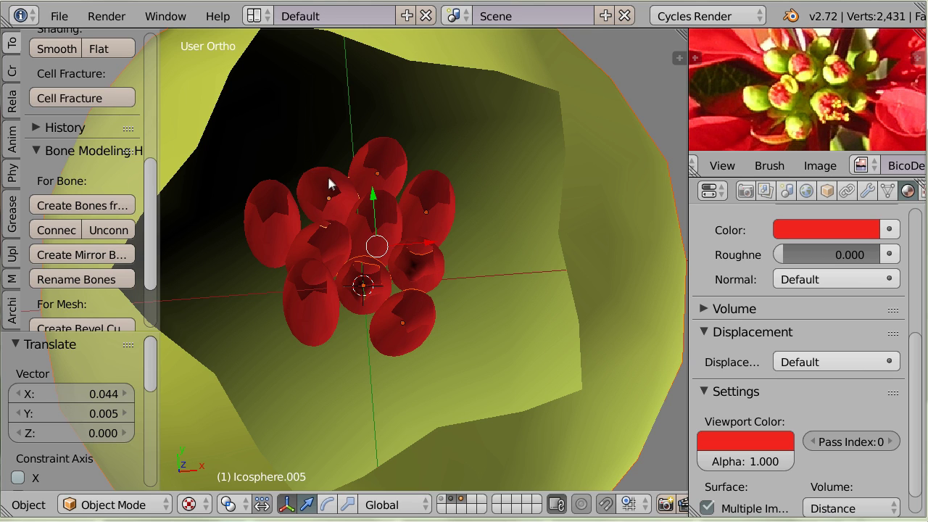
shift+right_click(302, 235)
shift+right_click(331, 255)
shift+right_click(331, 254)
middle_drag(331, 254, 348, 295)
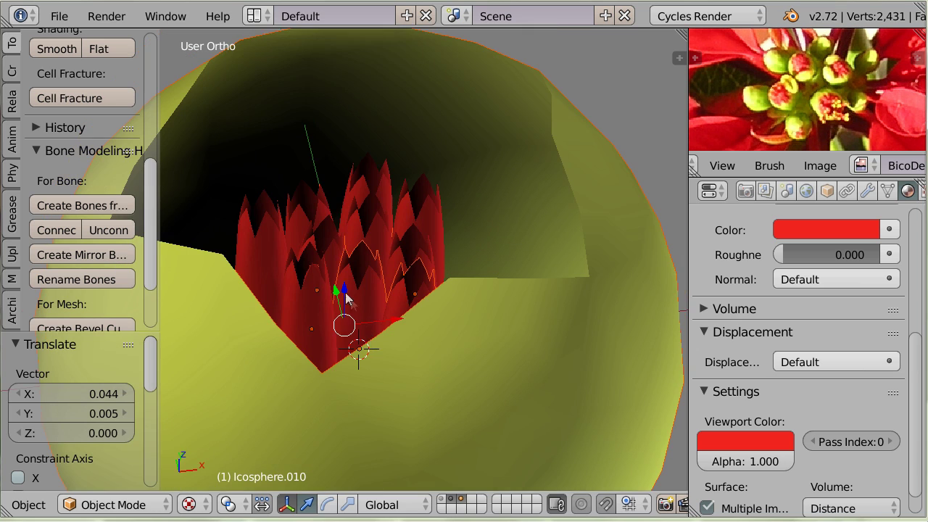
key(g)
right_click(345, 294)
drag(344, 293, 355, 190)
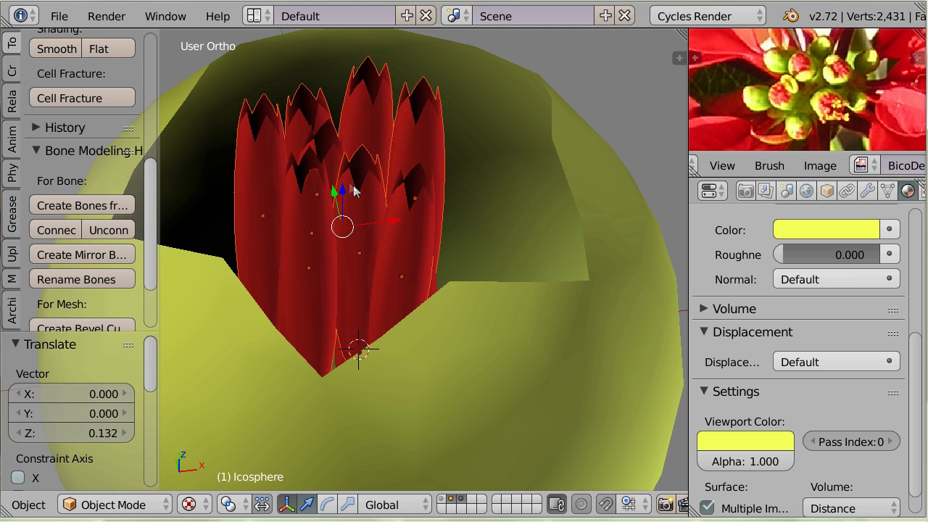
Step: Raise the selected filaments about another 0.048 along Z inside the bud opening
middle_drag(355, 190, 349, 150)
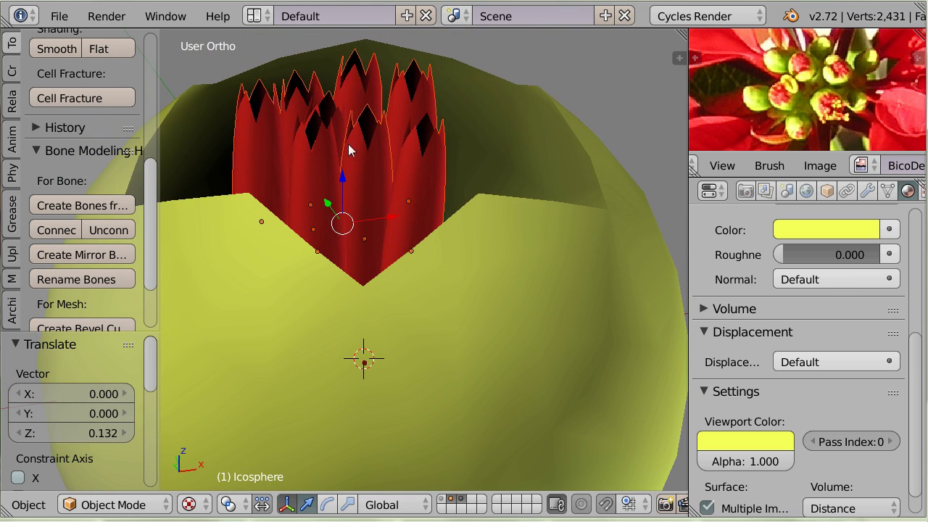
drag(343, 180, 346, 149)
middle_drag(352, 195, 513, 15)
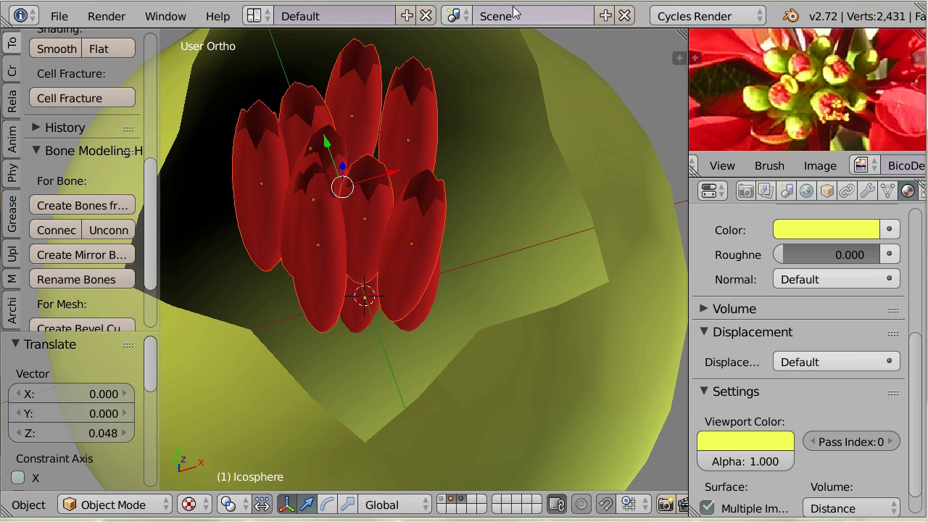
Step: Select all ten filaments in the cluster and shift them about -0.032 along X inside the bud
shift+right_click(368, 137)
shift+right_click(319, 162)
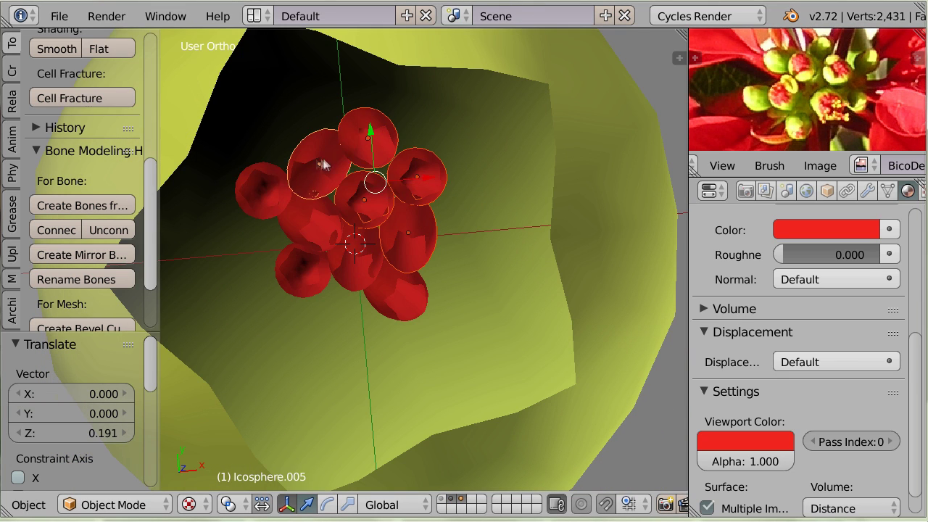
shift+right_click(264, 190)
shift+right_click(308, 220)
shift+right_click(306, 267)
shift+right_click(355, 255)
shift+right_click(399, 292)
scroll(421, 257, down, 5)
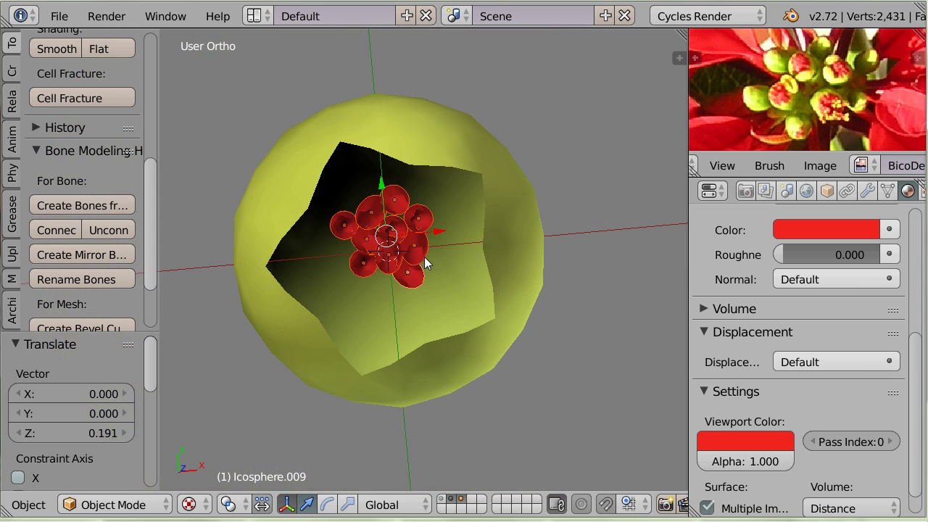
key(g)
key(x)
click(393, 243)
Step: Duplicate the filament cluster beside the original inside the bud opening and rotate the copy about 80.715°
key(shift+d)
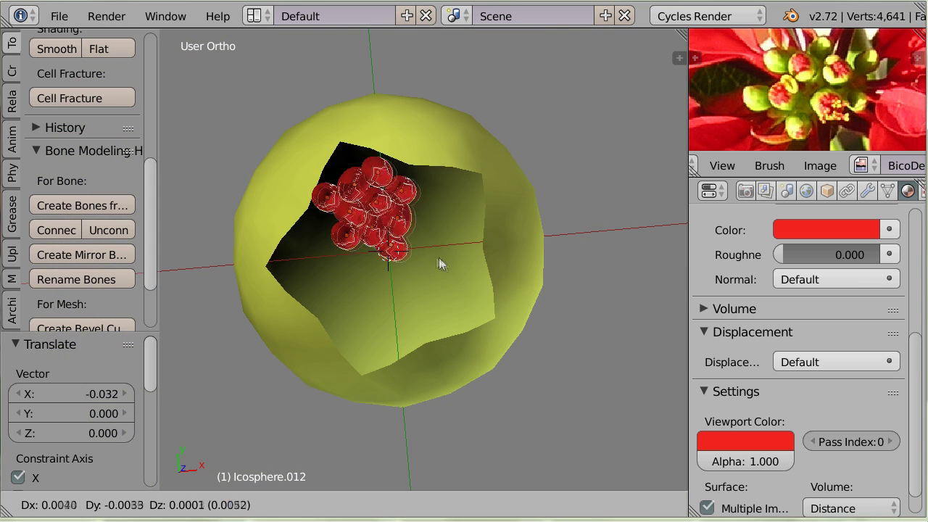
click(506, 279)
key(r)
click(388, 313)
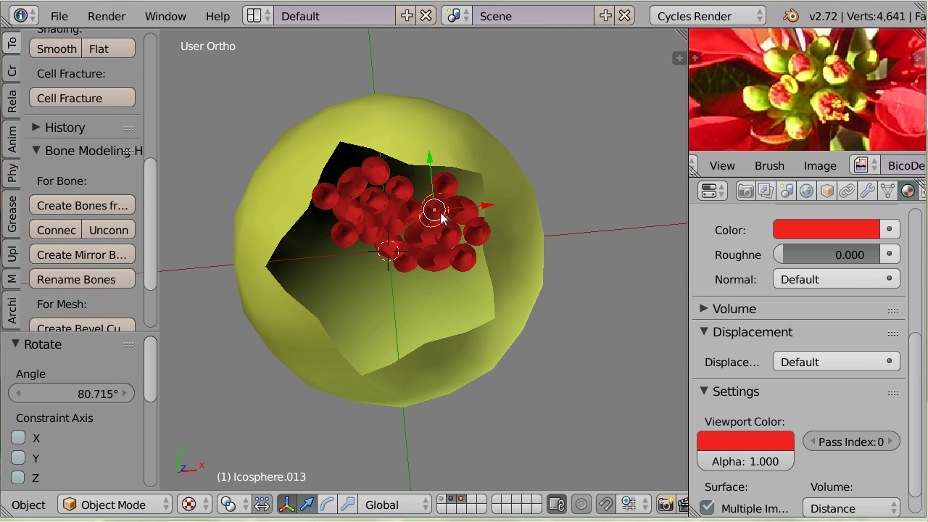
Step: Shift the copied cluster along X and about 0.030 along Y, and rotate it about 13.988° to fit the opening
key(g)
key(x)
click(453, 210)
key(g)
key(y)
click(453, 193)
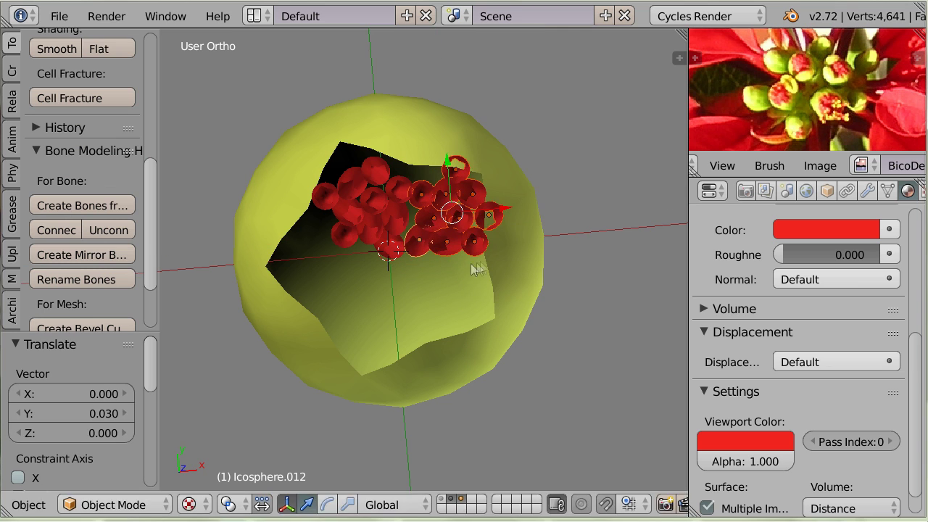
key(r)
click(483, 297)
Step: Select the two outermost filaments of the copied cluster and move them across the opening along X and about -0.098 along Y
right_click(474, 179)
shift+right_click(487, 228)
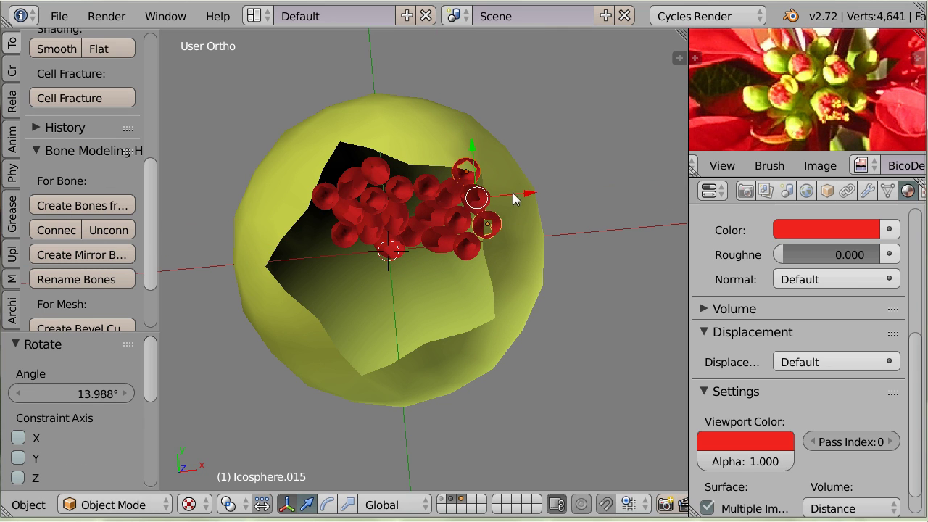
key(g)
key(x)
click(345, 208)
key(g)
key(y)
click(324, 251)
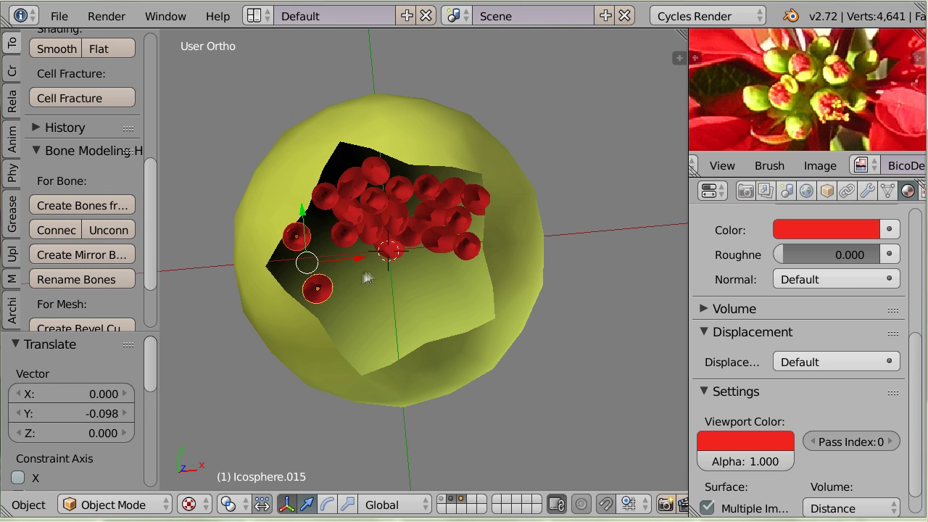
Step: Isolate the filament layer to select every filament, show the bud again, and duplicate them about -0.026 in X and -0.174 in Y
click(449, 500)
click(461, 500)
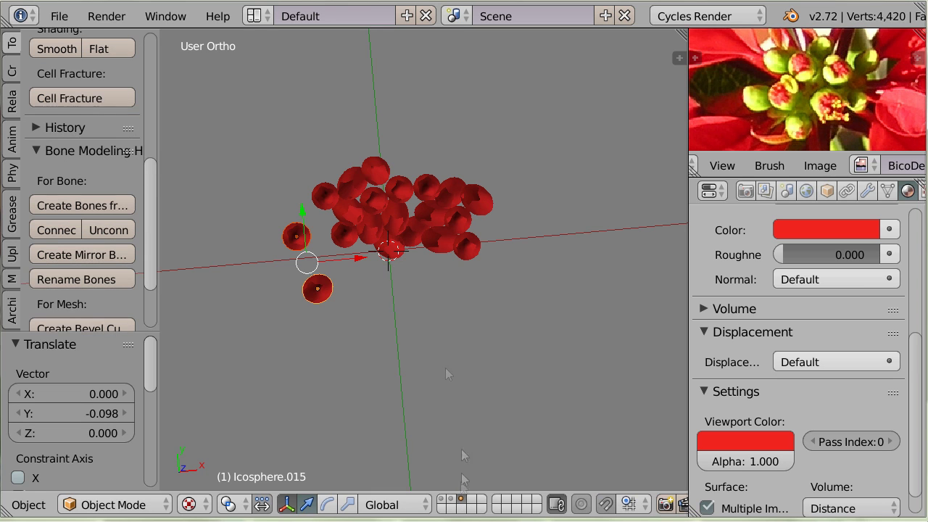
key(b)
drag(256, 146, 480, 286)
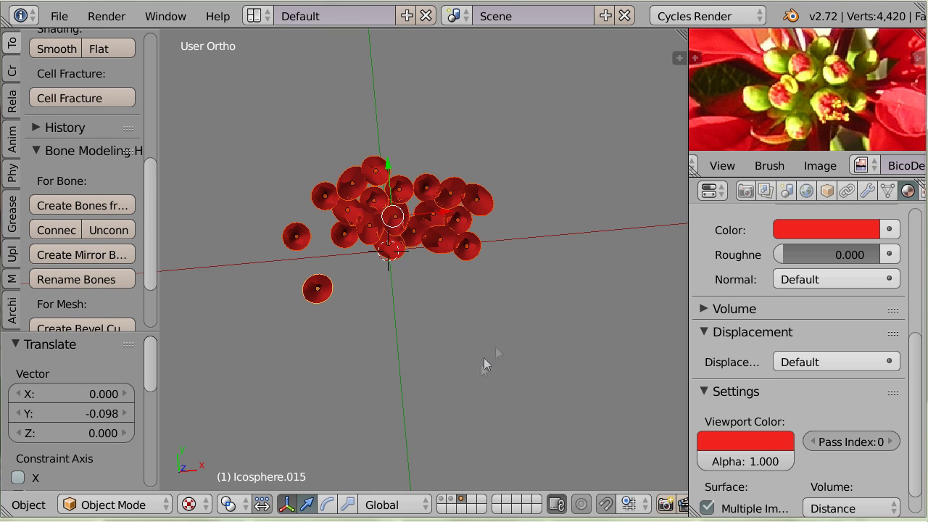
key(shift+2)
key(shift+d)
click(429, 402)
Step: Rotate the copied filaments to fill the empty part of the opening and shift them about 0.015 along Y and -0.026 along X
key(r)
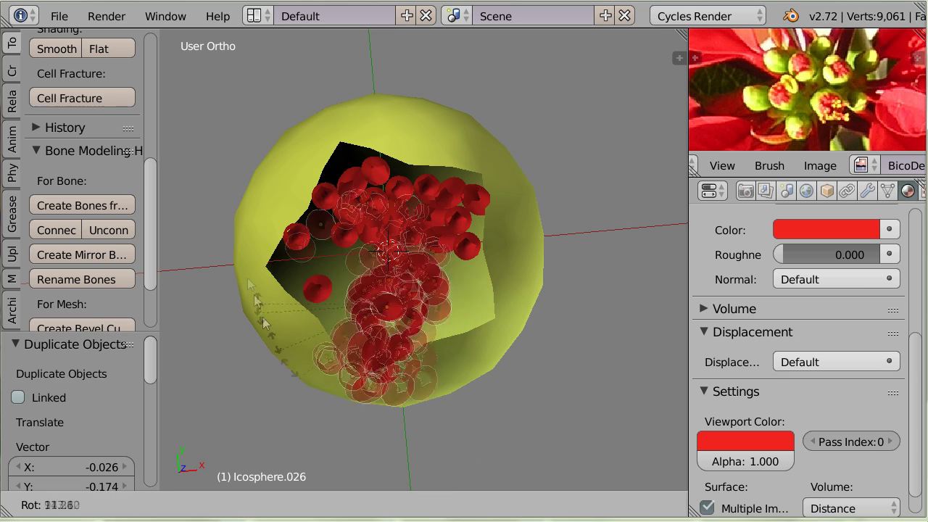
click(355, 158)
drag(386, 284, 385, 277)
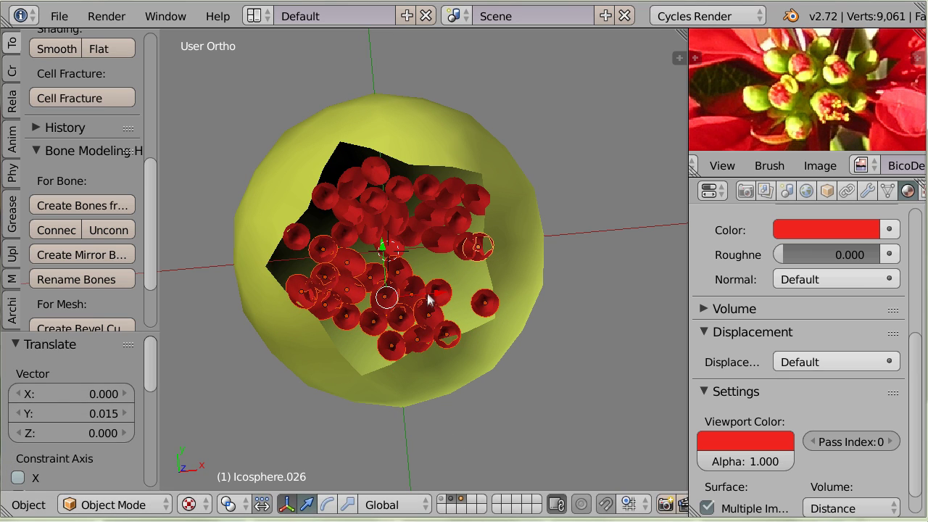
key(r)
key(Return)
key(g)
key(x)
key(Return)
right_click(469, 279)
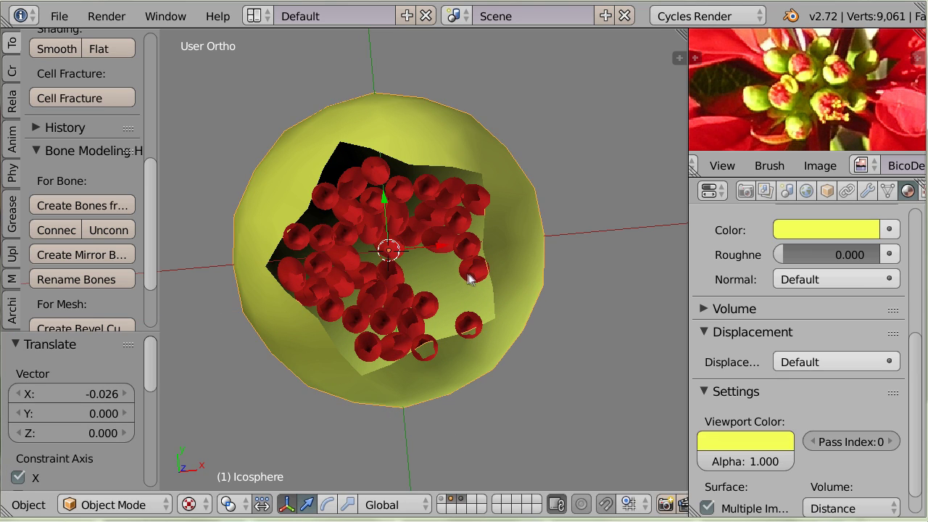
Step: Duplicate the filament at the opening's edge into the empty area and move the lowest stray filament about -0.055 in X and 0.096 in Y
right_click(468, 274)
key(shift+d)
click(409, 266)
right_click(469, 324)
key(g)
click(437, 279)
Step: Move the remaining stray filaments into the gap, and duplicate one of them about 0.015 in X and 0.054 in Y
right_click(432, 343)
key(g)
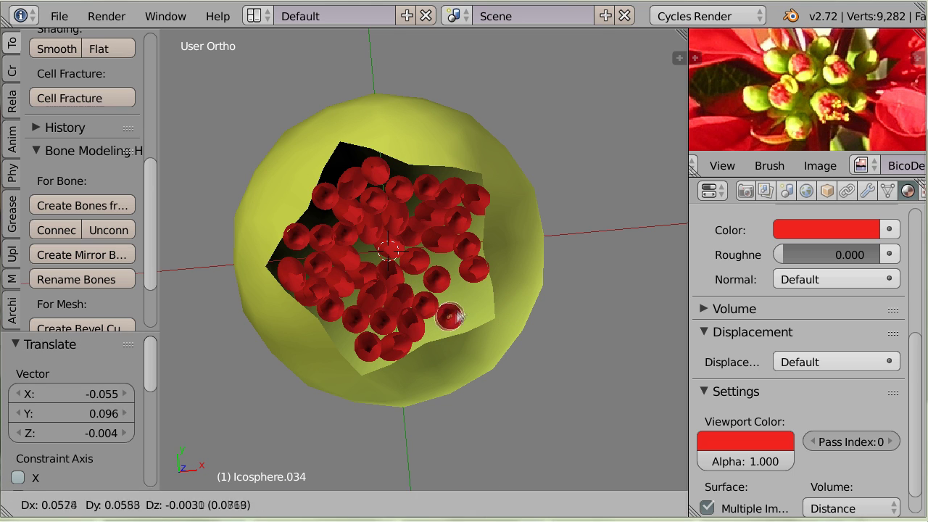
click(464, 305)
right_click(302, 238)
key(g)
click(484, 297)
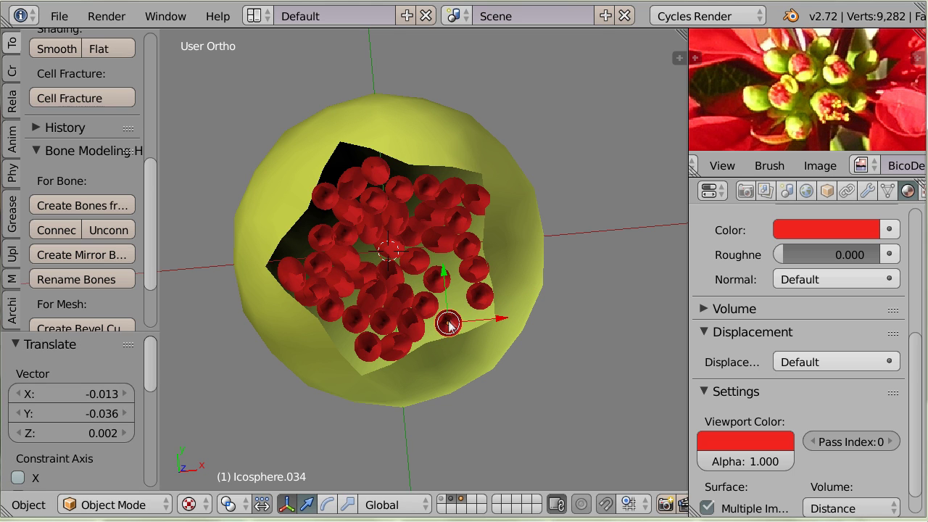
key(shift+d)
click(461, 302)
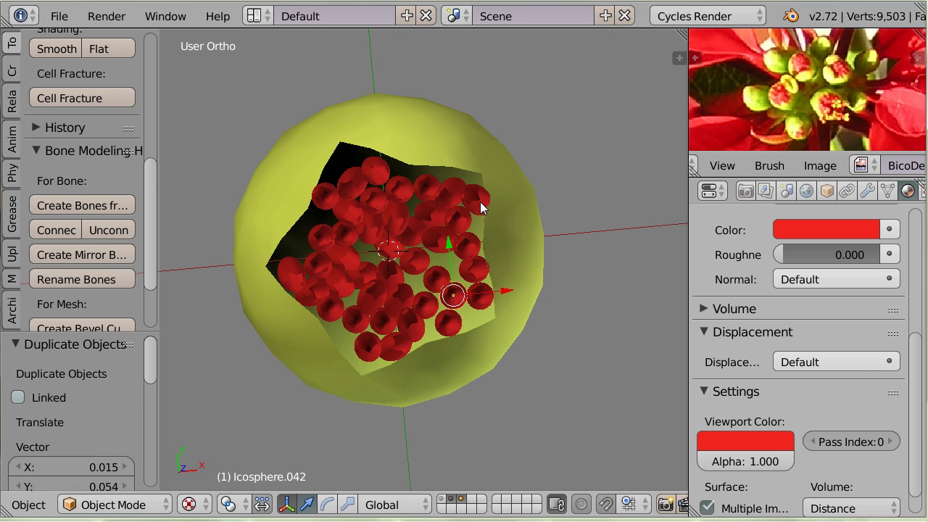
Step: Isolate the filament layer, select all the filaments and join them into one object
click(448, 500)
click(457, 500)
key(b)
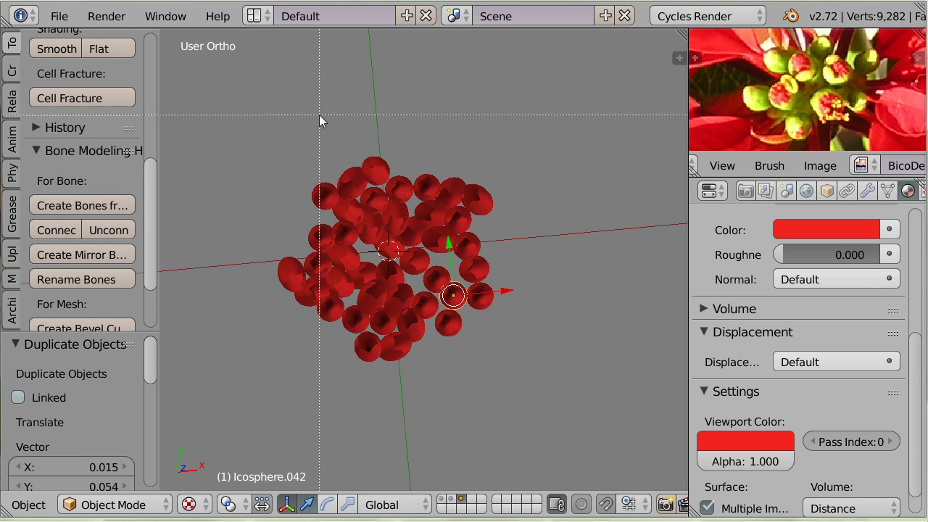
drag(274, 115, 501, 378)
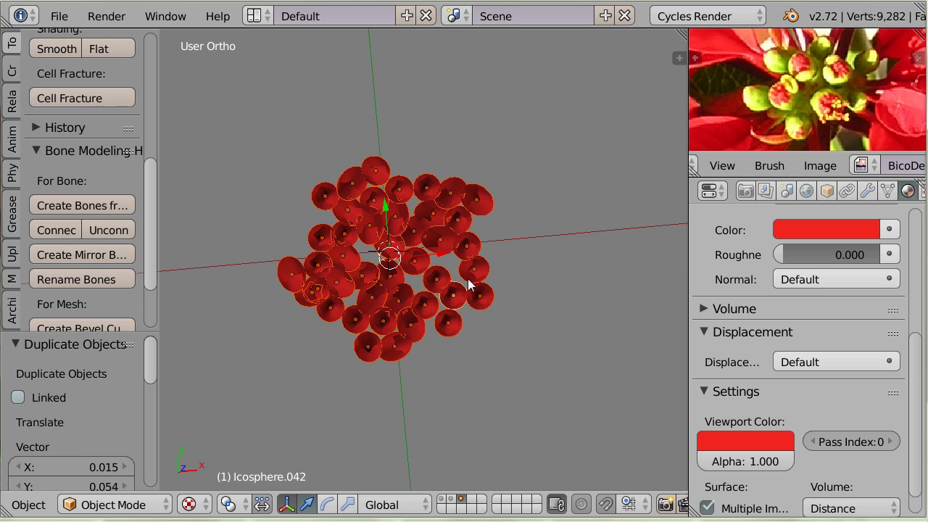
key(ctrl+j)
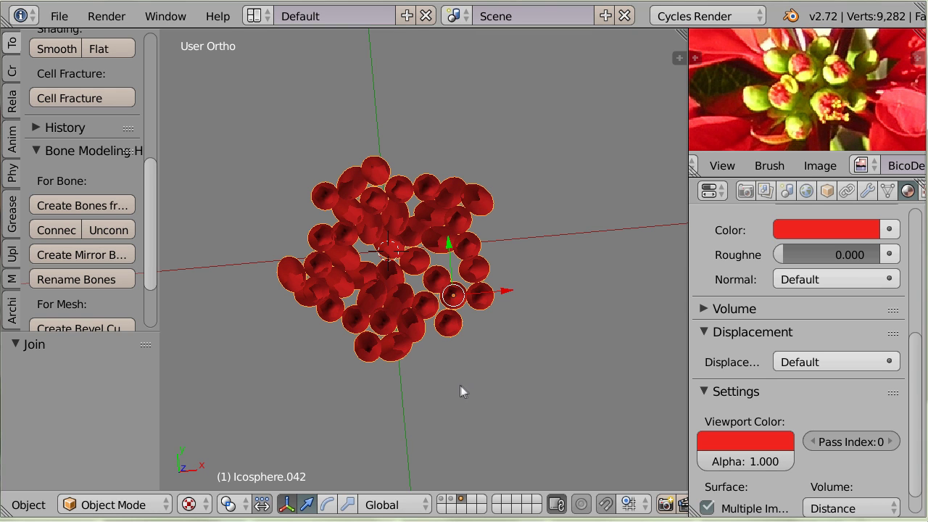
Step: Show the bud and leaf layers together with the joined filaments
shift+click(450, 499)
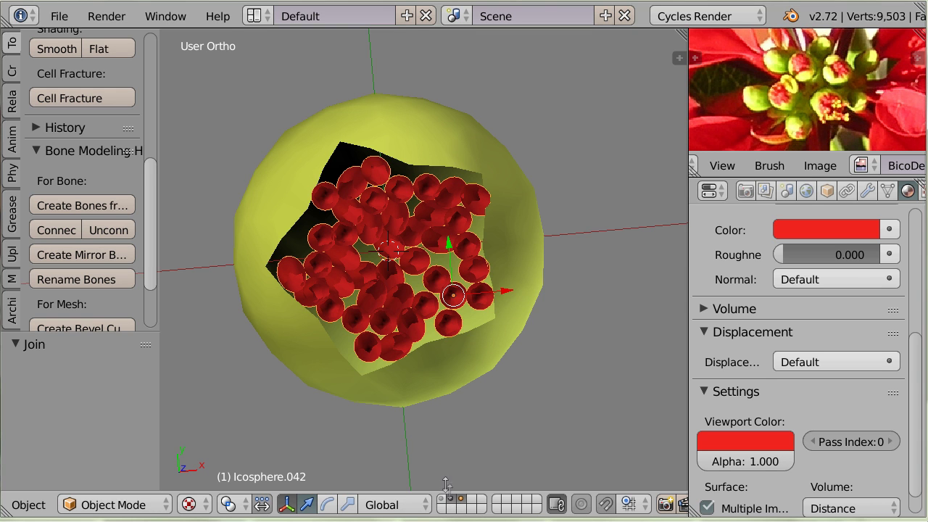
middle_drag(423, 411, 467, 344)
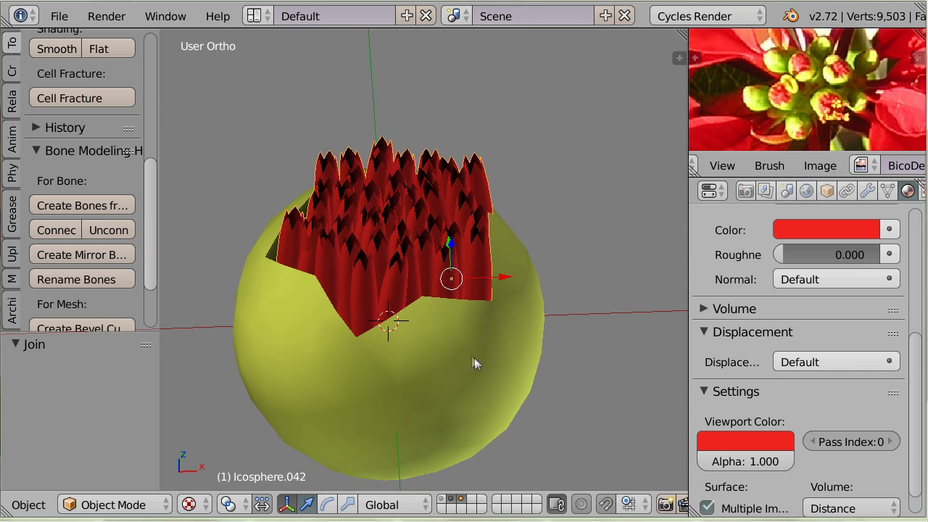
shift+click(444, 505)
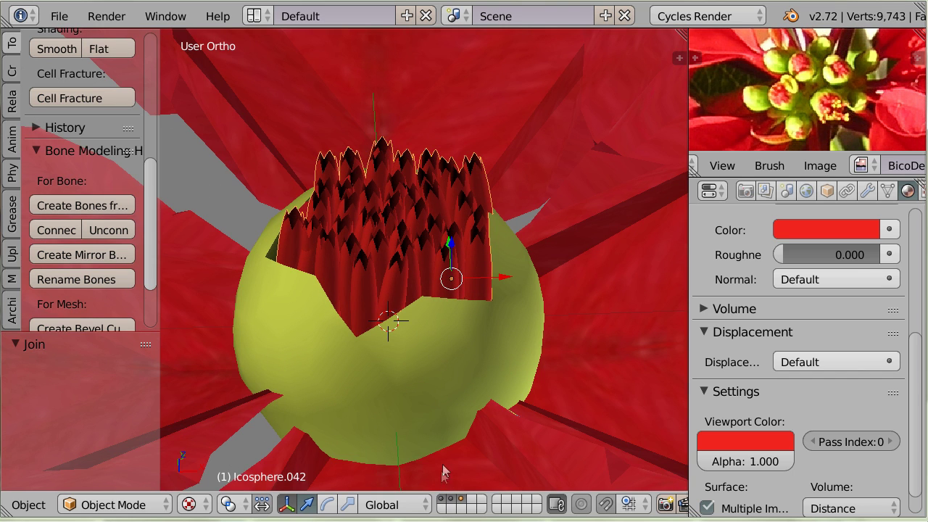
middle_drag(443, 434, 416, 369)
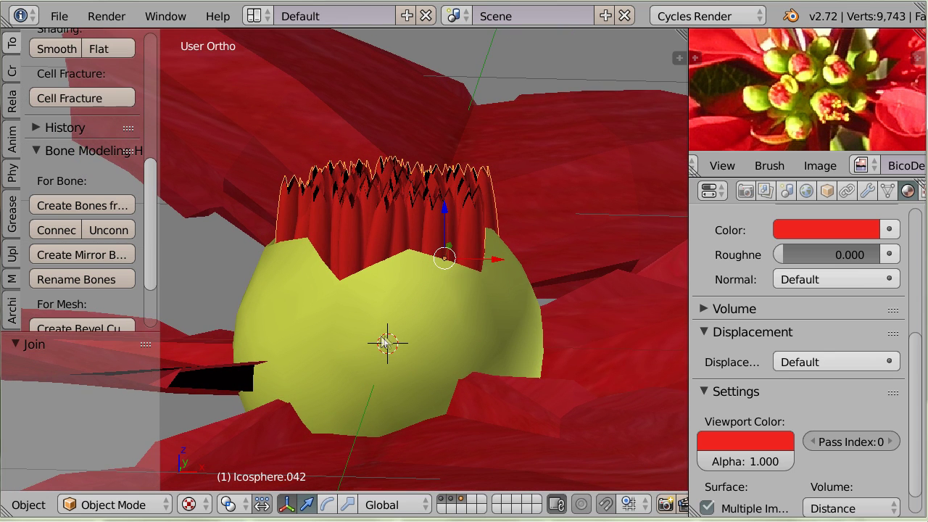
Step: Scale the bud and its filaments together to 0.318 and shift them -0.077 along X
right_click(390, 342)
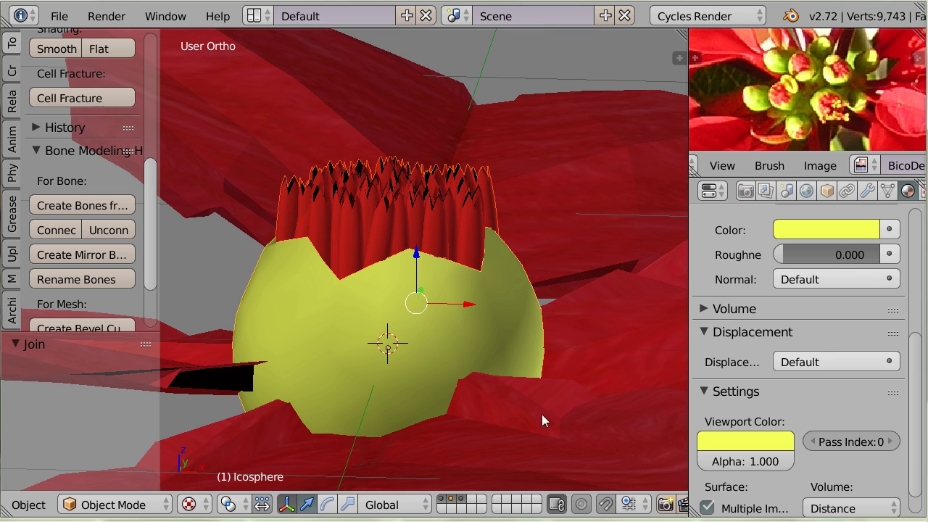
key(s)
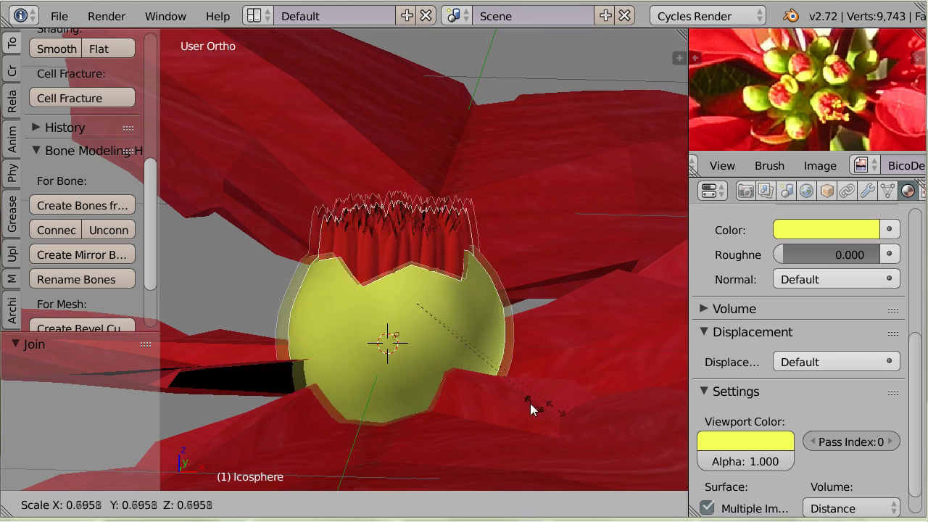
click(456, 364)
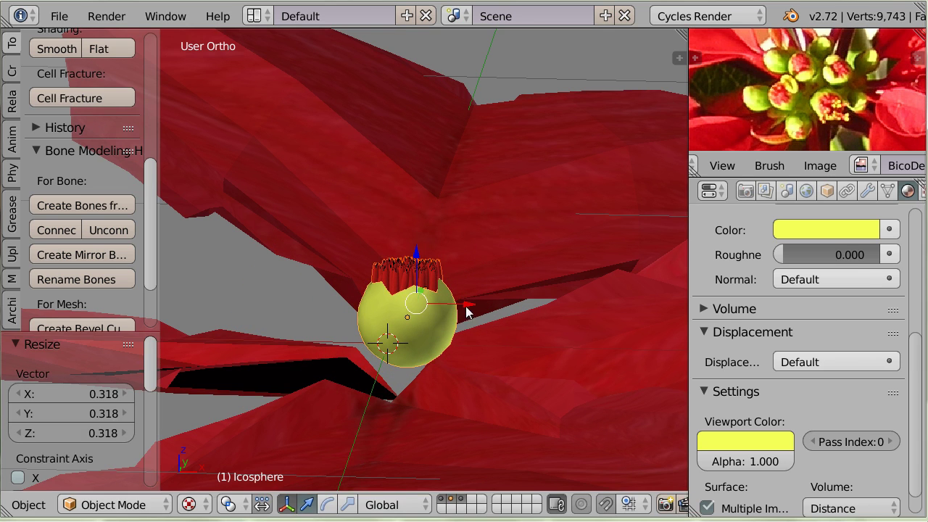
drag(461, 304, 422, 305)
Step: Duplicate the bud with its filaments about 0.063 in X and 0.167 in Y
middle_drag(422, 306, 431, 426)
key(shift+d)
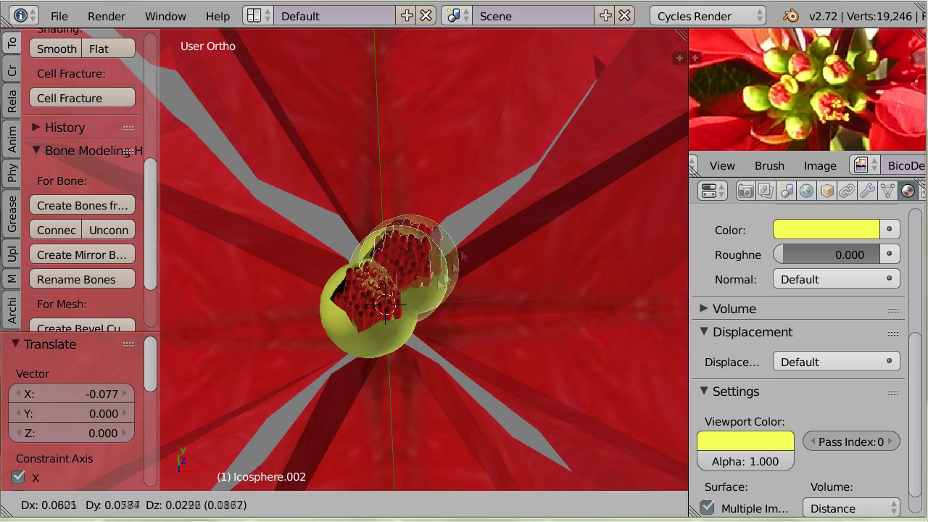
click(435, 229)
Step: Select both buds with their filaments, duplicate the pair beside the originals and rotate the copies about -36.763°
shift+right_click(385, 305)
shift+right_click(351, 345)
key(shift+d)
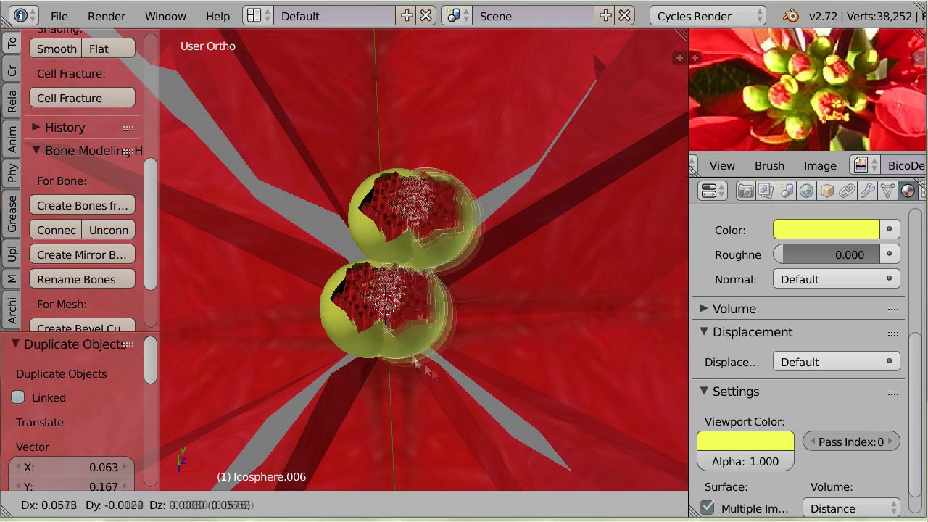
click(495, 403)
key(r)
click(580, 407)
Step: Select the lower copied bud and its filaments and move them about -0.099 in X to tighten the cluster
right_click(483, 303)
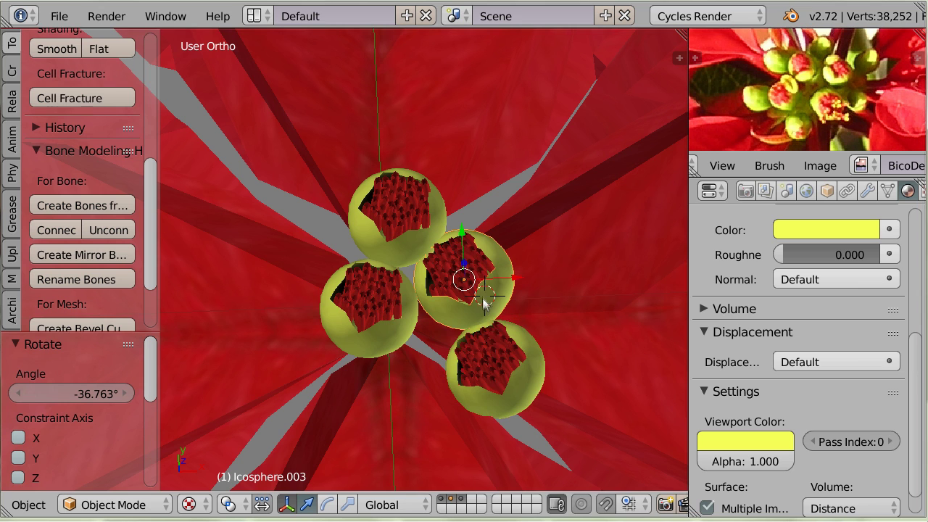
click(486, 297)
right_click(507, 356)
right_click(523, 362)
right_click(526, 363)
right_click(536, 368)
key(g)
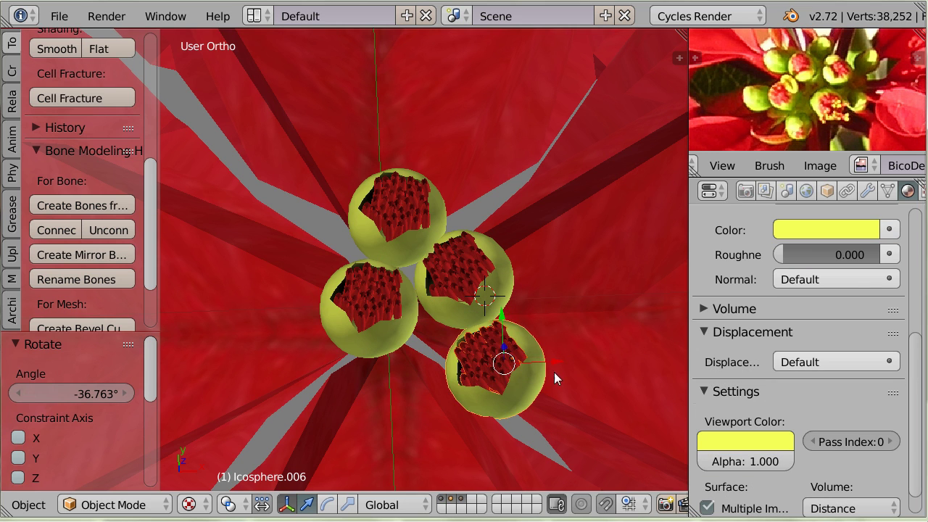
click(503, 370)
Step: Duplicate the middle bud with its filaments twice, about 0.057 in X and 0.165 in Y, and about 0.166 in X and -0.073 in Y
right_click(487, 288)
shift+right_click(487, 288)
key(shift+d)
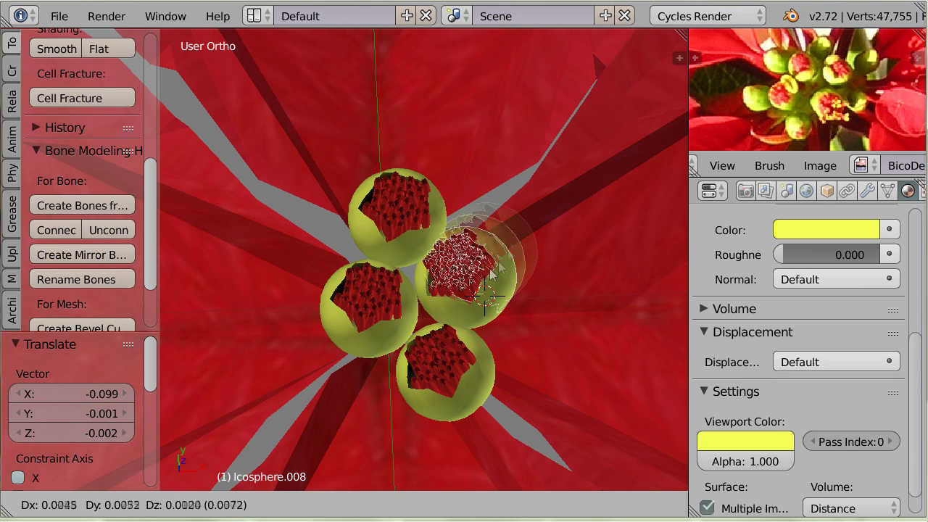
click(502, 196)
right_click(473, 284)
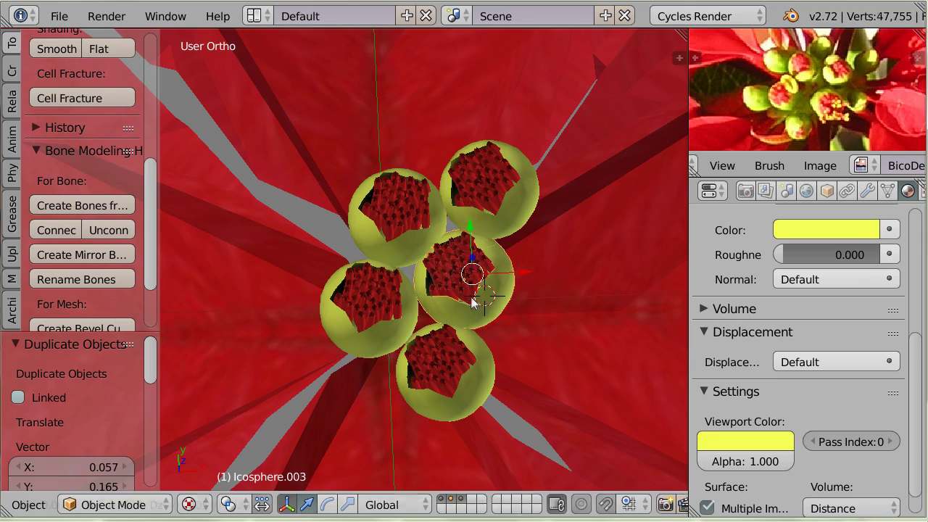
key(shift+d)
click(523, 374)
middle_drag(522, 373, 501, 366)
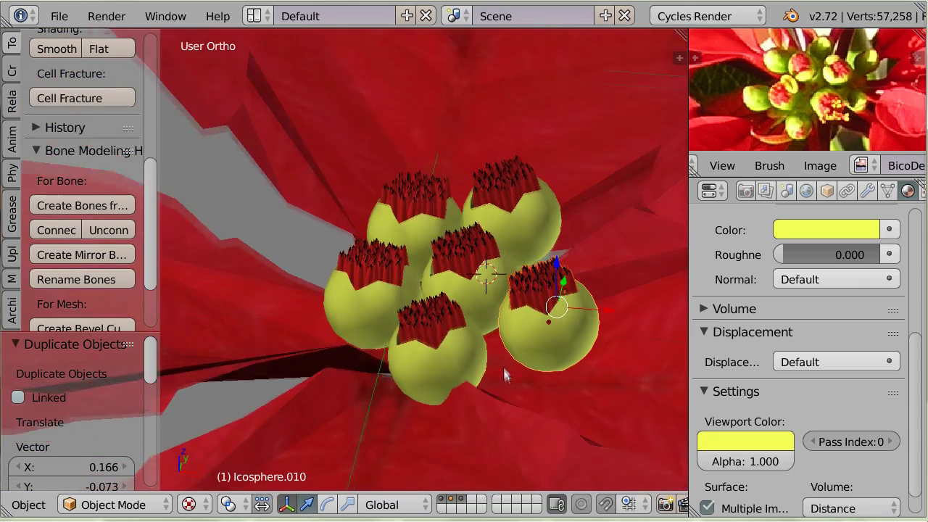
Step: Show only the bud and filament layers and rotate the newest bud with its filaments about 14.413° in front view
click(441, 499)
click(457, 499)
shift+click(444, 501)
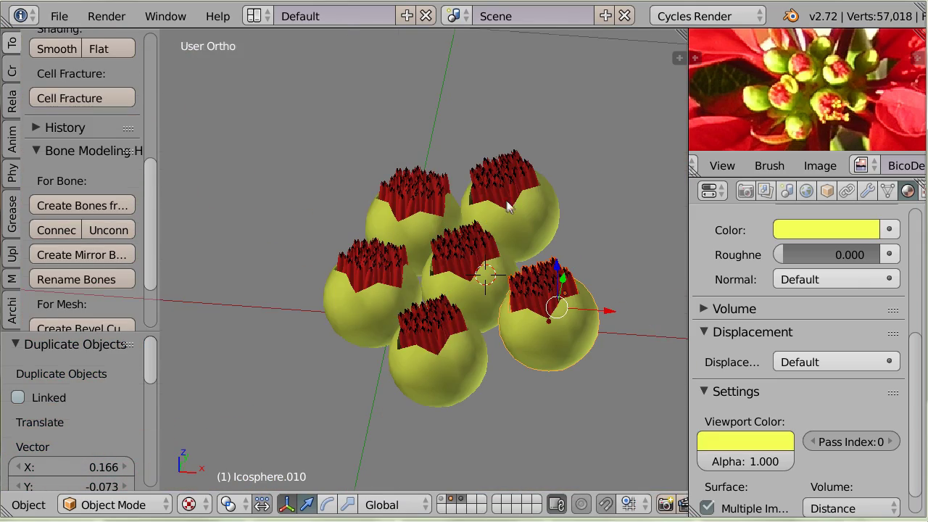
key(KP_1)
key(r)
click(564, 287)
Step: Straighten two more tilted buds with their filaments, rotating the rear one about 15.469° and the front one about 9.755°
right_click(520, 200)
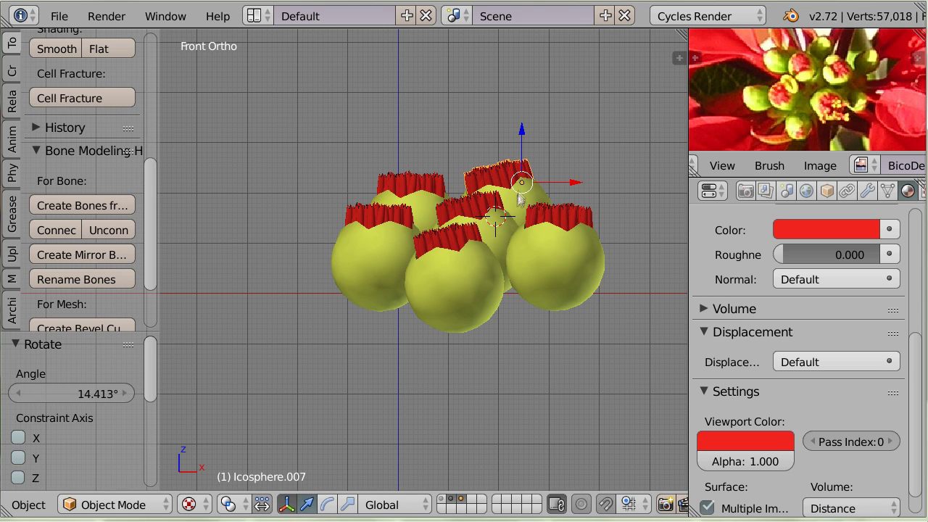
right_click(520, 200)
key(r)
click(480, 219)
right_click(455, 253)
shift+right_click(452, 246)
key(r)
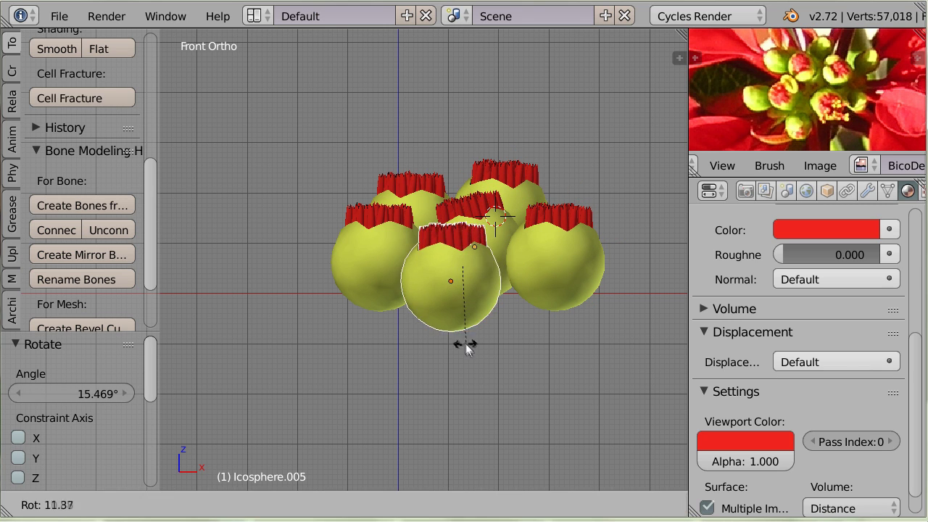
click(475, 323)
Step: Select the whole bud cluster and show the leaf layer with it to examine how the buds sit on the flower
key(b)
drag(307, 122, 552, 321)
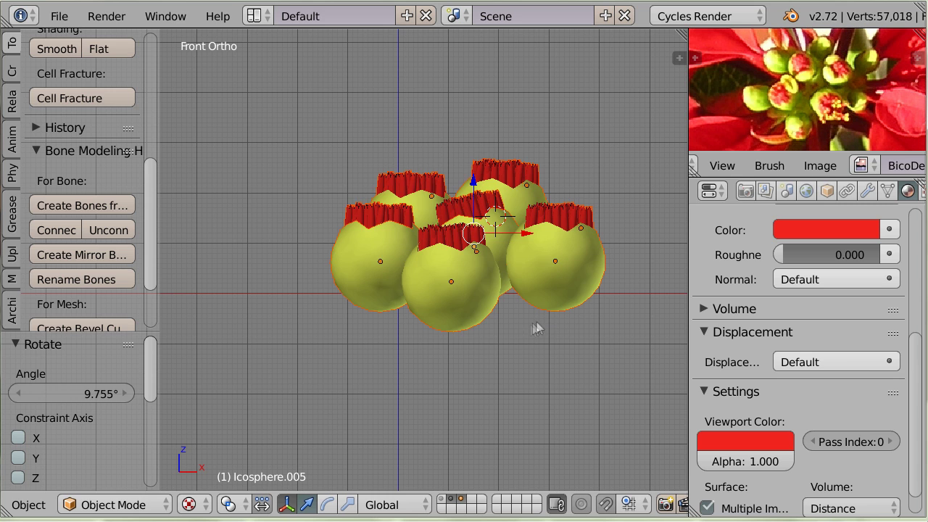
middle_drag(536, 328, 450, 502)
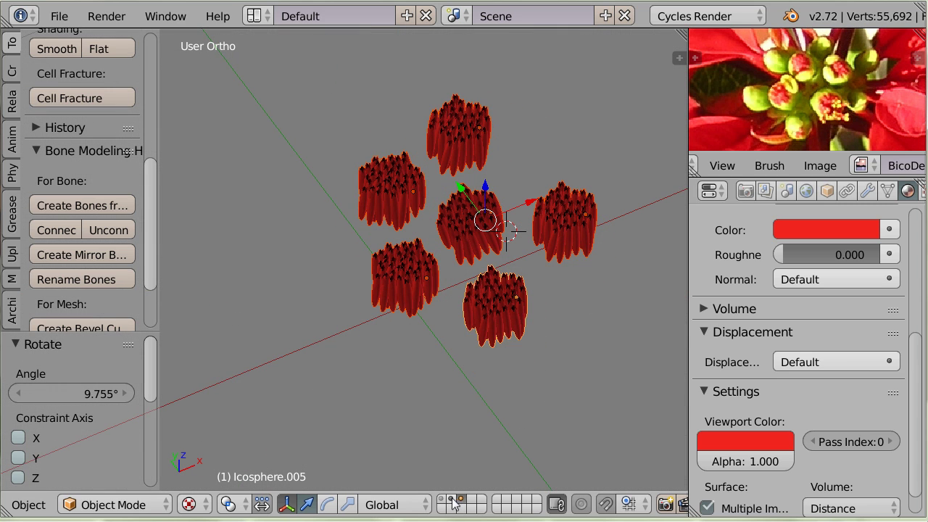
shift+click(448, 500)
middle_drag(453, 450, 472, 282)
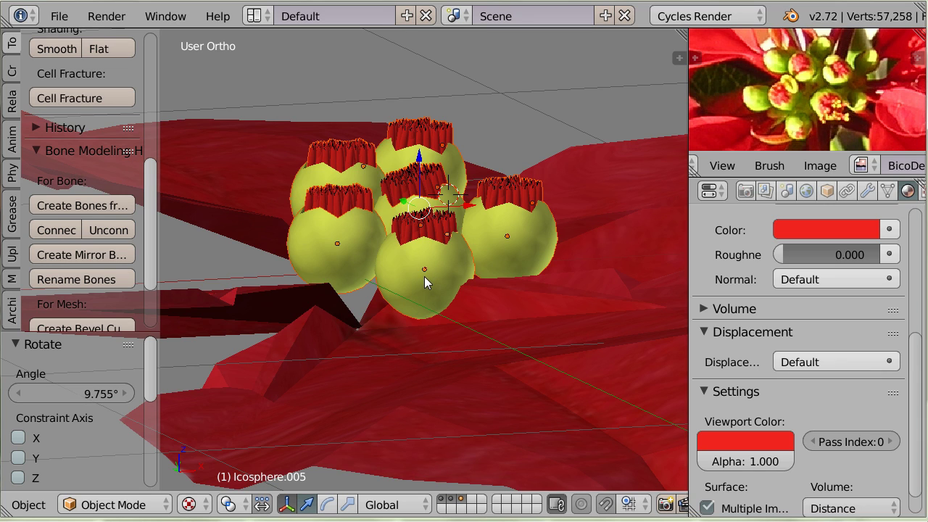
Step: Duplicate the front bud without its filaments below the cluster, about -0.038 in X and -0.010 in Y
right_click(426, 282)
key(shift+d)
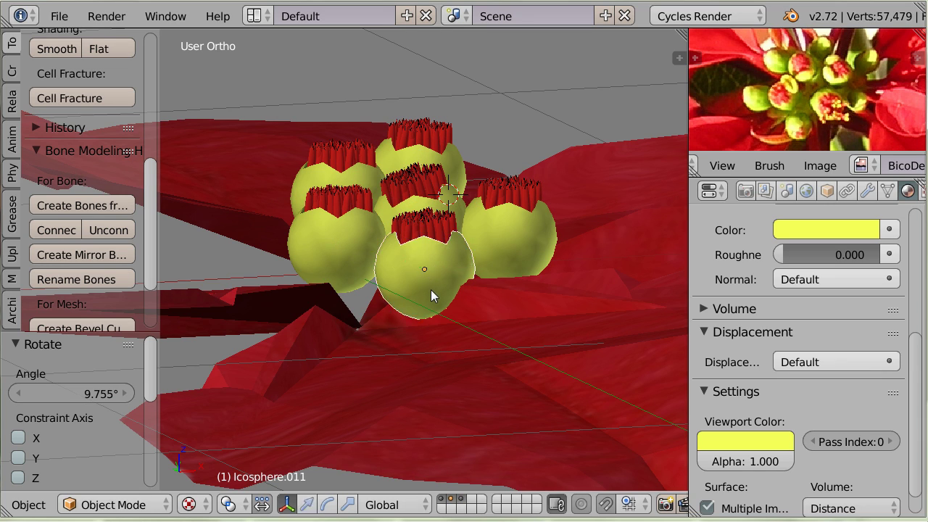
click(414, 359)
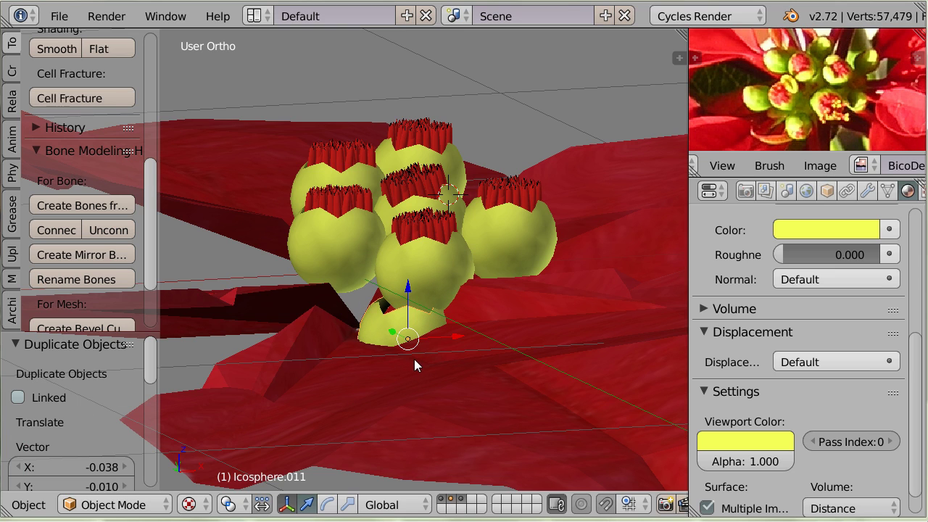
Step: Hide the leaf layer and move the empty bud copy under the middle bud, about 0.052 in X and 0.163 in Y
click(442, 503)
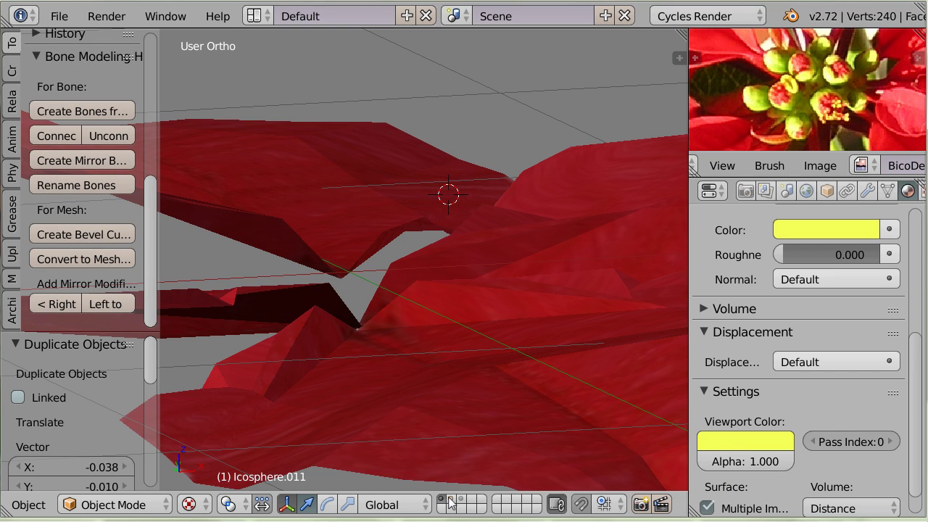
click(451, 502)
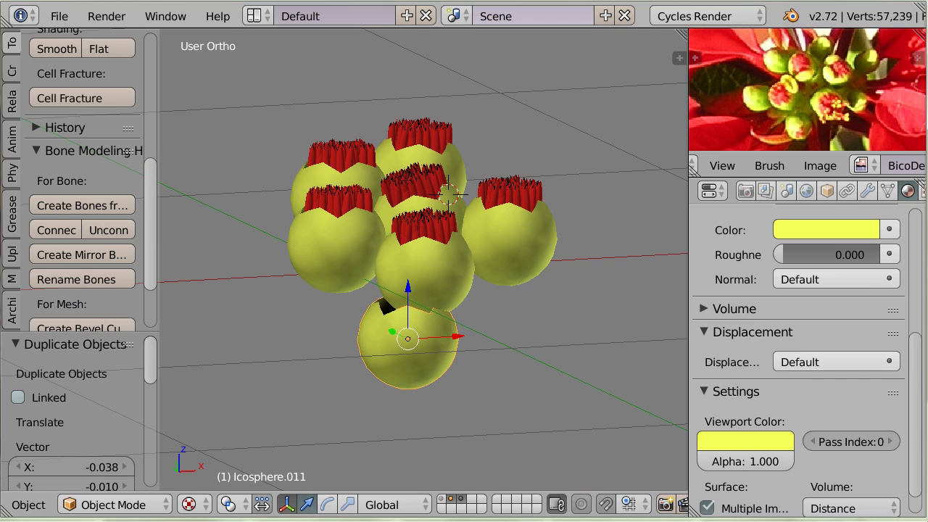
key(KP_7)
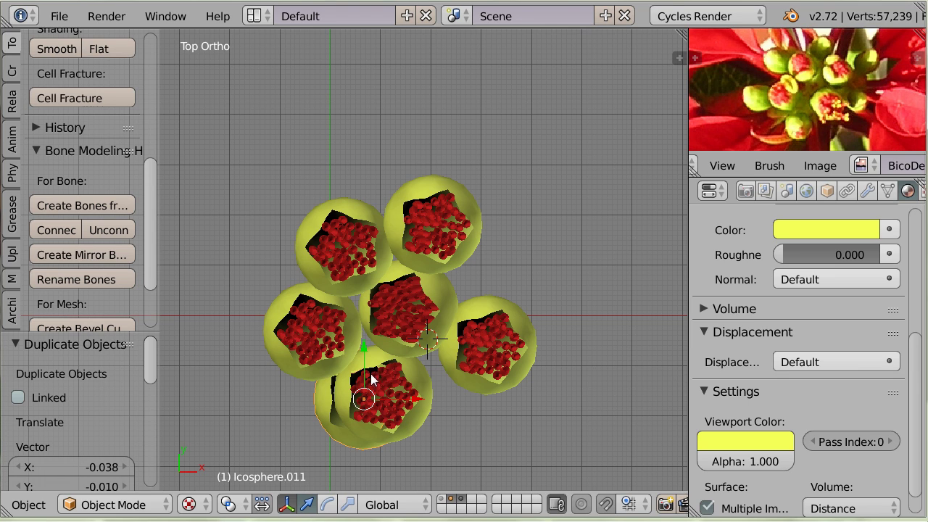
key(g)
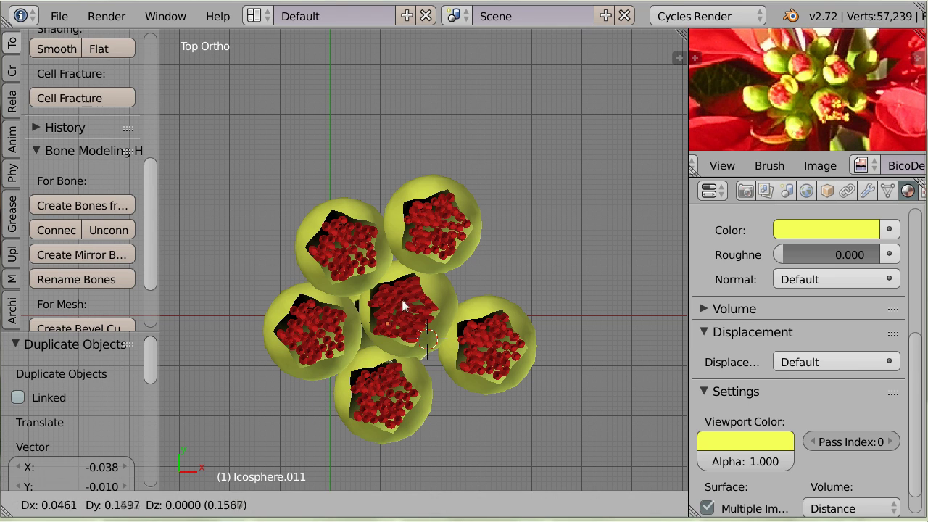
click(403, 297)
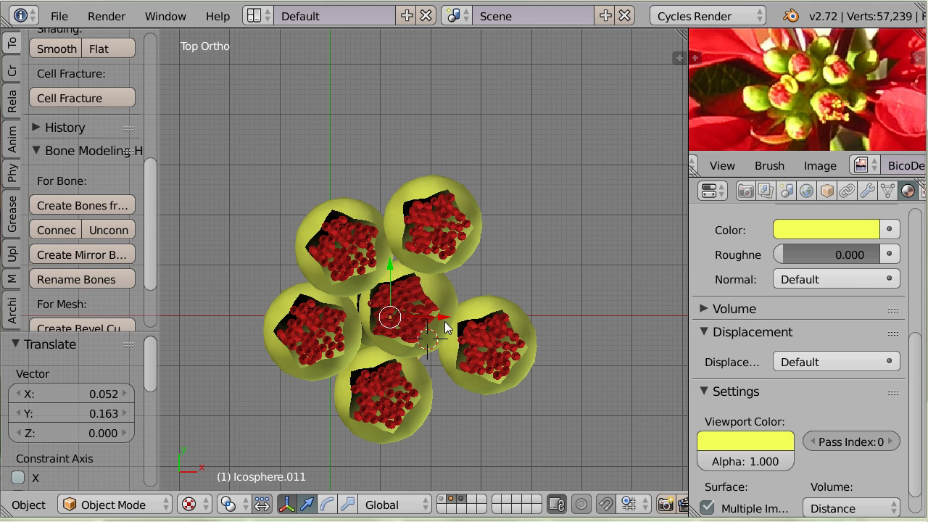
Step: Enlarge the empty bud copy under the cluster, scaling it by 2.736 and again by 1.320
key(ctrl+KP_7)
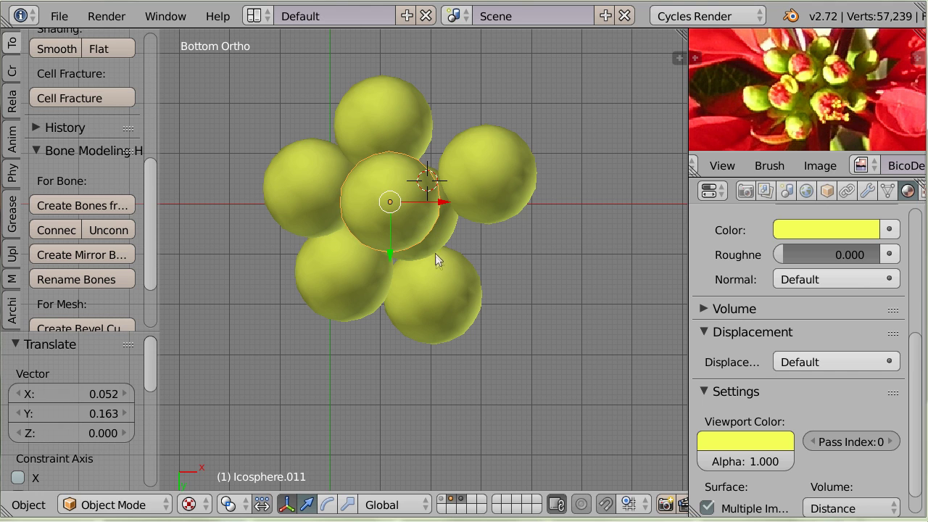
key(s)
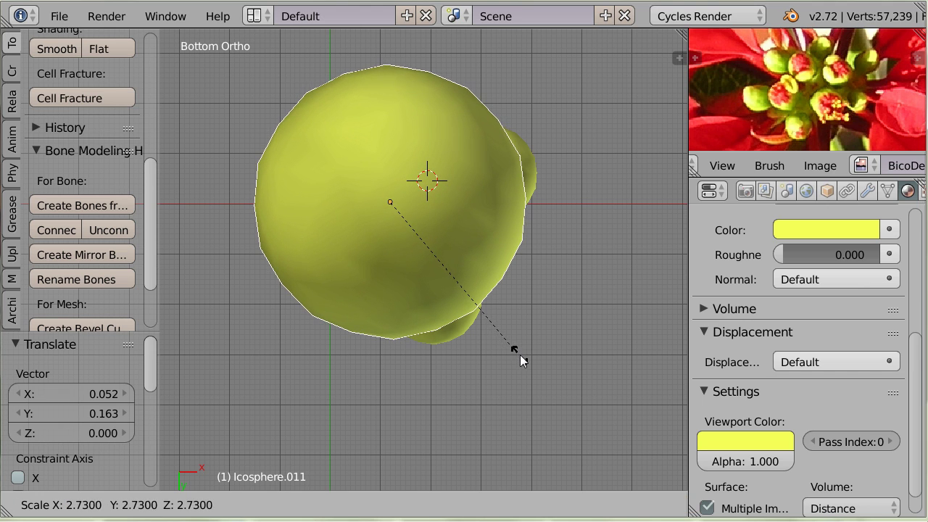
click(520, 354)
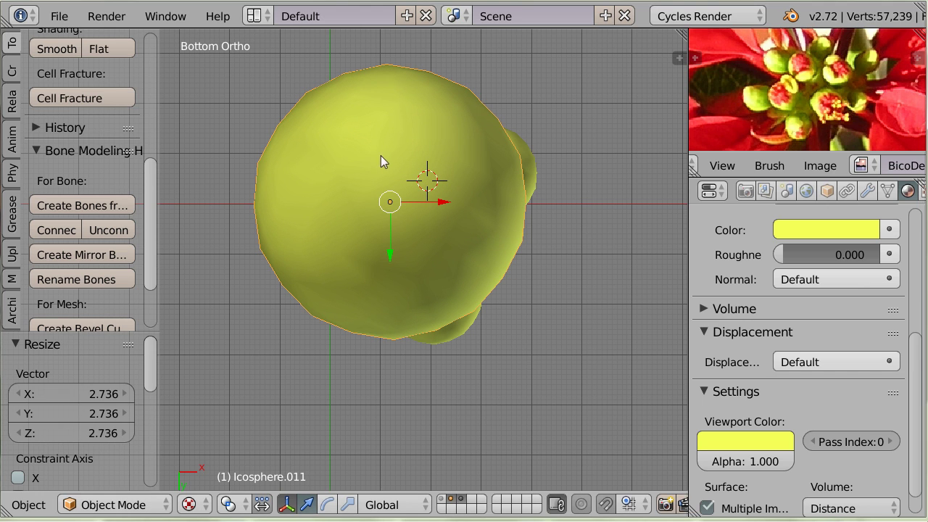
middle_drag(381, 155, 388, 297)
middle_drag(400, 214, 371, 232)
key(s)
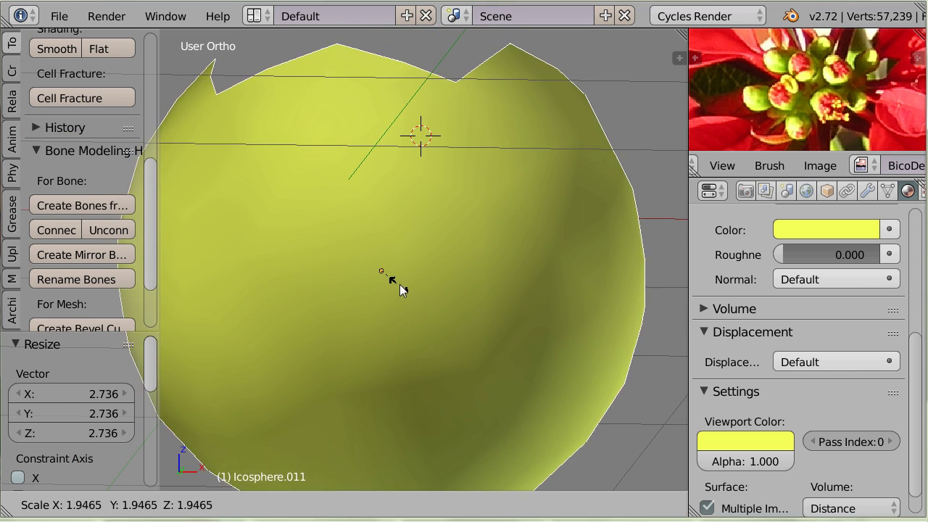
click(396, 275)
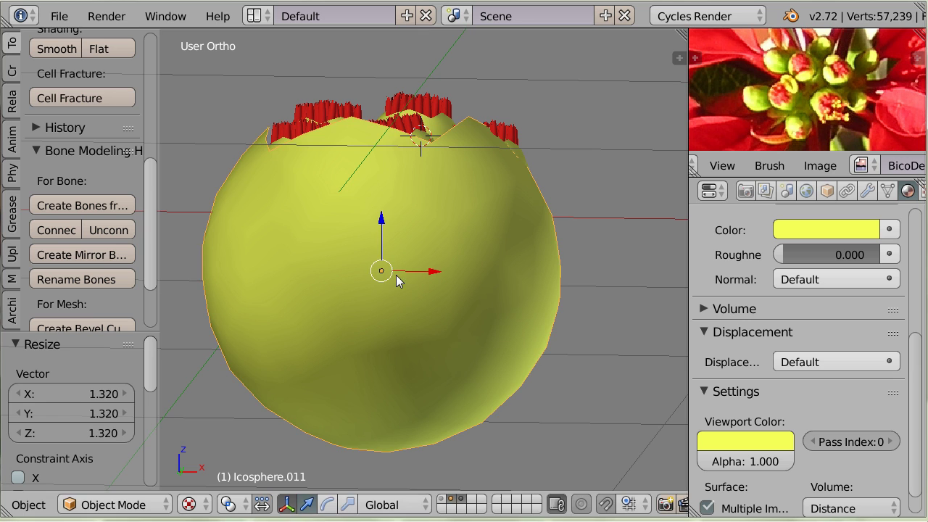
Step: Center the enlarged bud beneath the cluster, moving it -0.064 in Z and 0.033 in Y
key(g)
key(z)
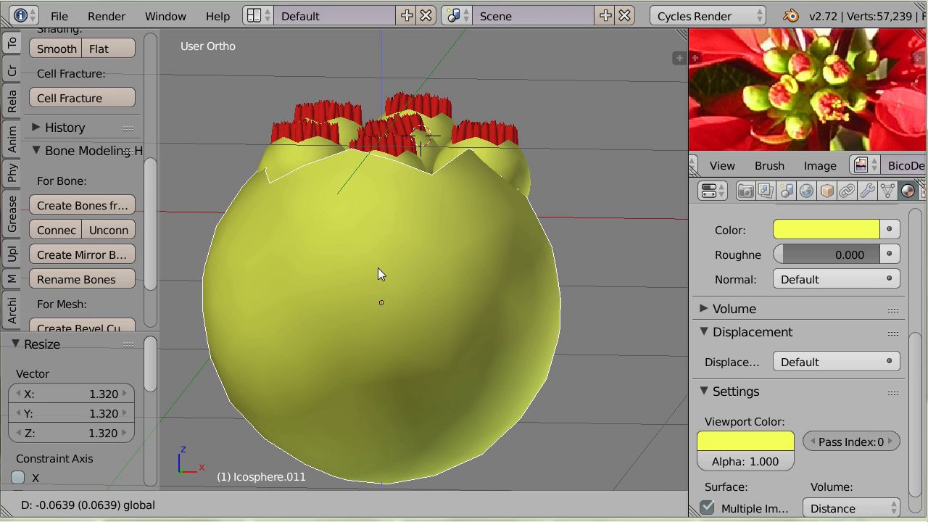
click(377, 268)
key(KP_7)
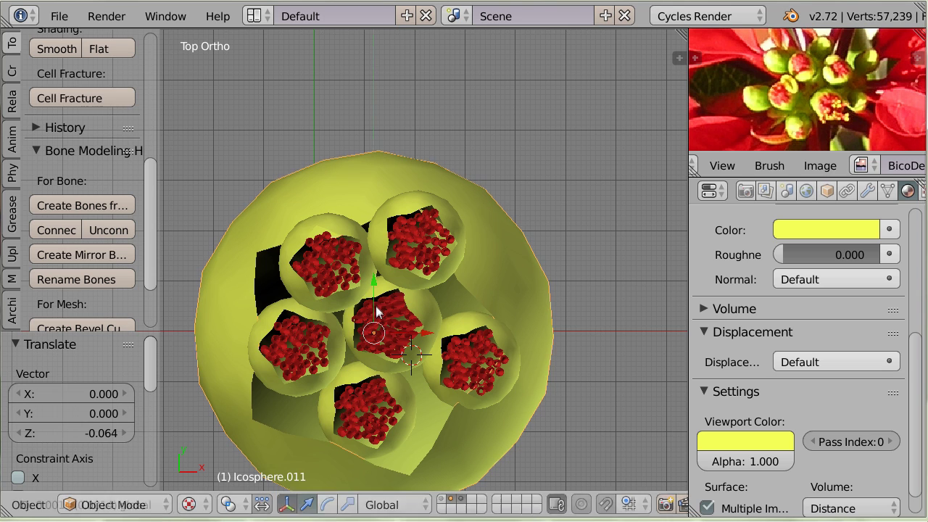
key(g)
key(y)
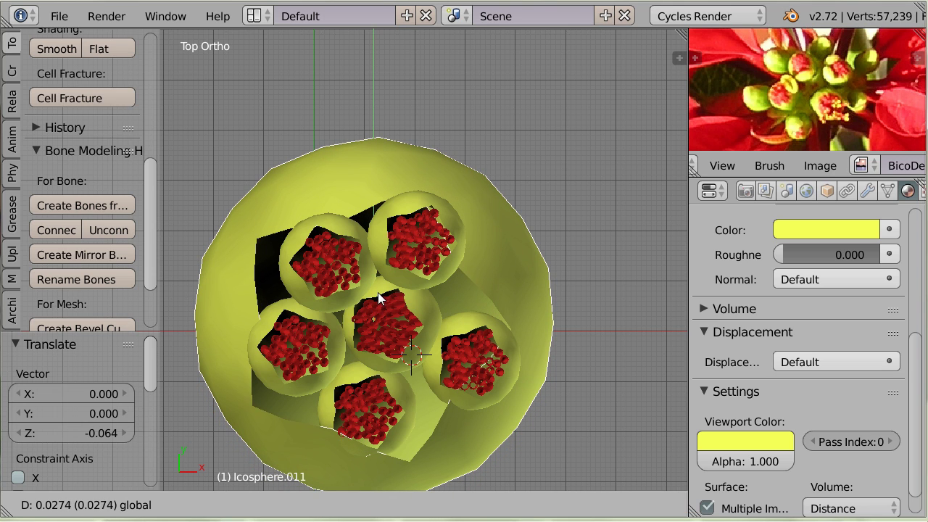
click(378, 295)
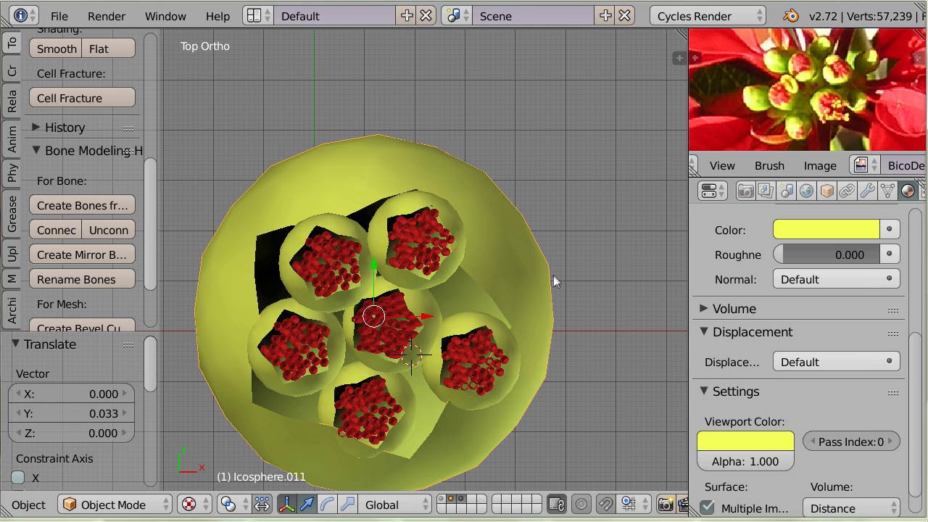
Step: Show the leaf layer with the buds and examine how the enlarged base sits among the leaves
middle_drag(478, 468, 482, 326)
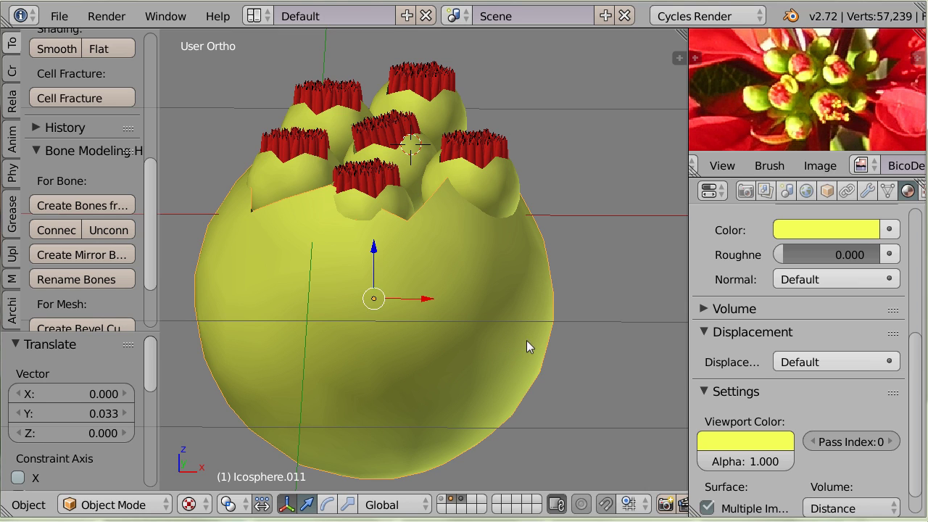
shift+click(440, 500)
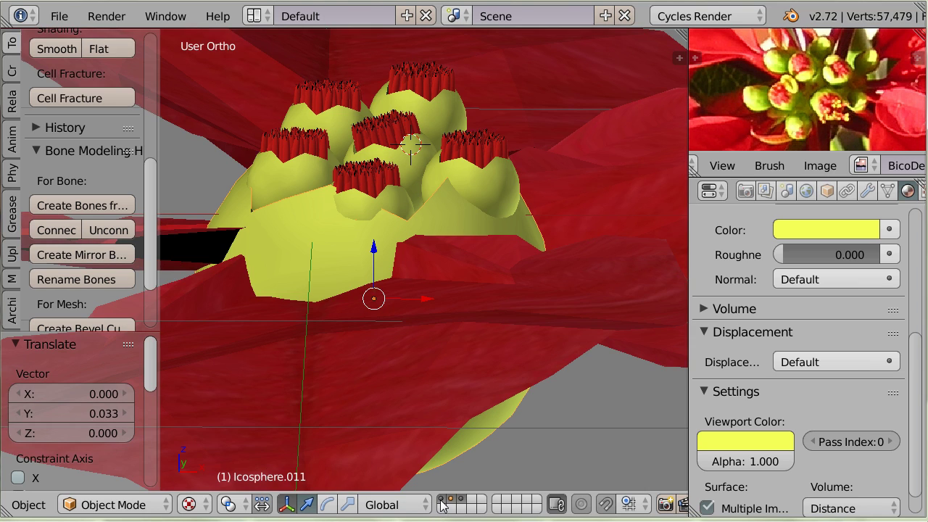
middle_drag(388, 359, 447, 366)
scroll(447, 419, down, 3)
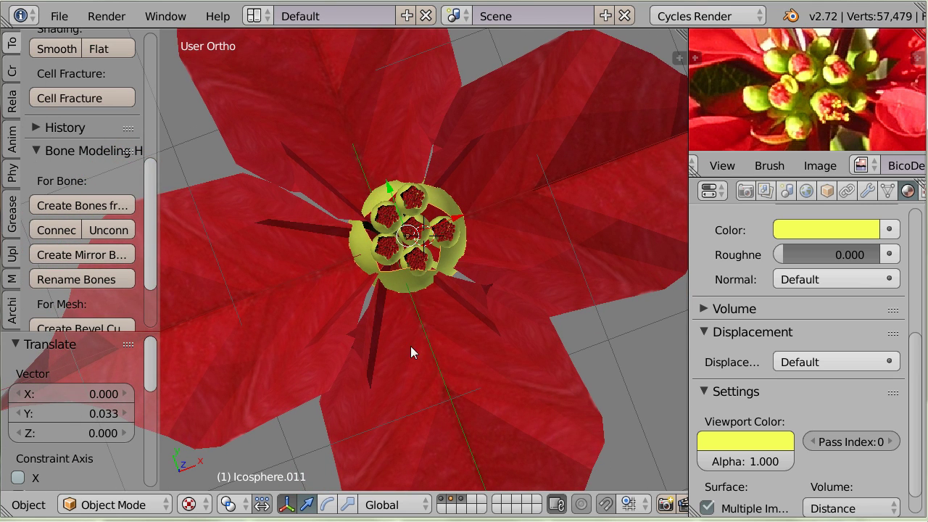
middle_drag(378, 345, 417, 230)
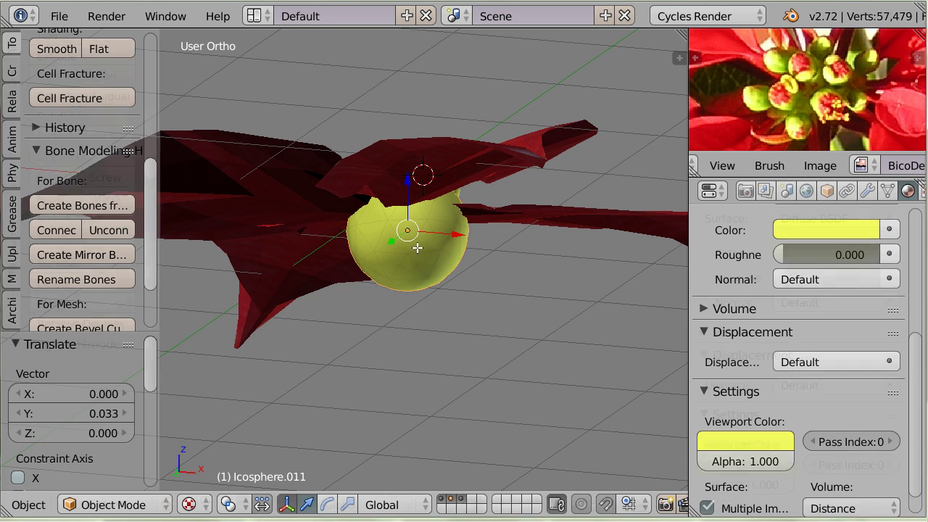
Step: In Edit Mode, extrude the faces on the underside of the base bud about 0.51 downward as the start of a stem
key(Tab)
middle_drag(421, 291, 419, 237)
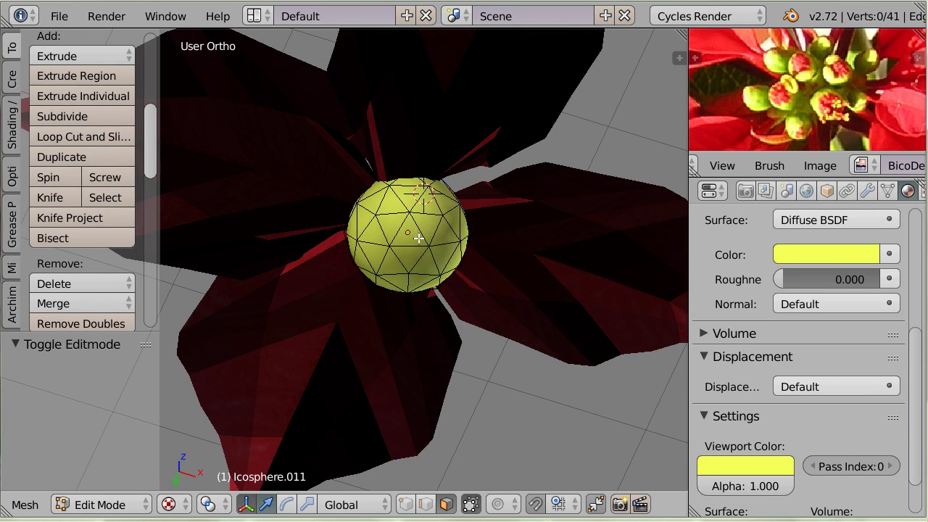
right_click(395, 226)
shift+right_click(410, 232)
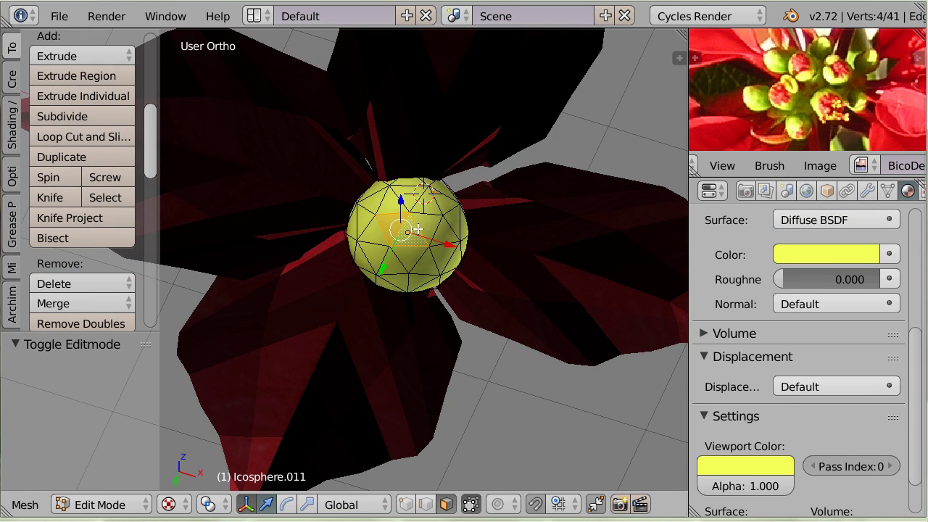
shift+right_click(428, 229)
shift+right_click(408, 252)
shift+right_click(375, 234)
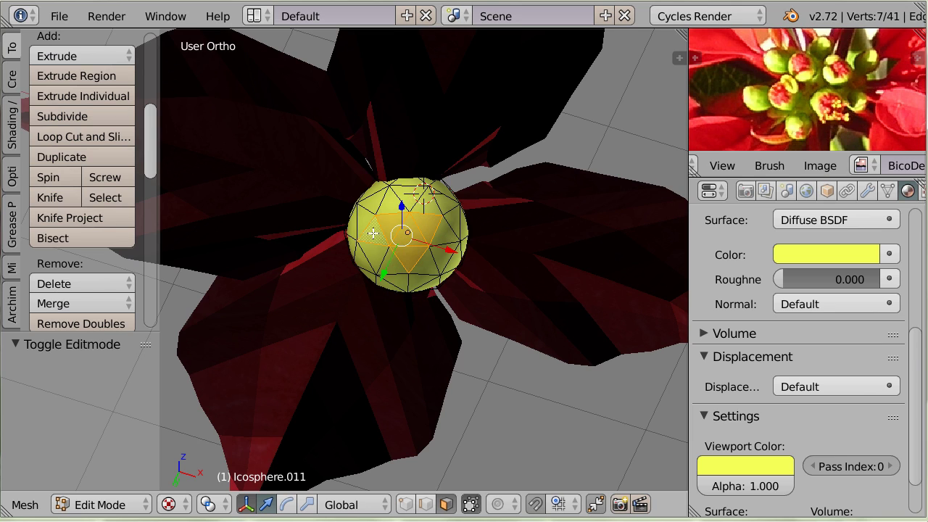
shift+right_click(374, 239)
shift+right_click(392, 262)
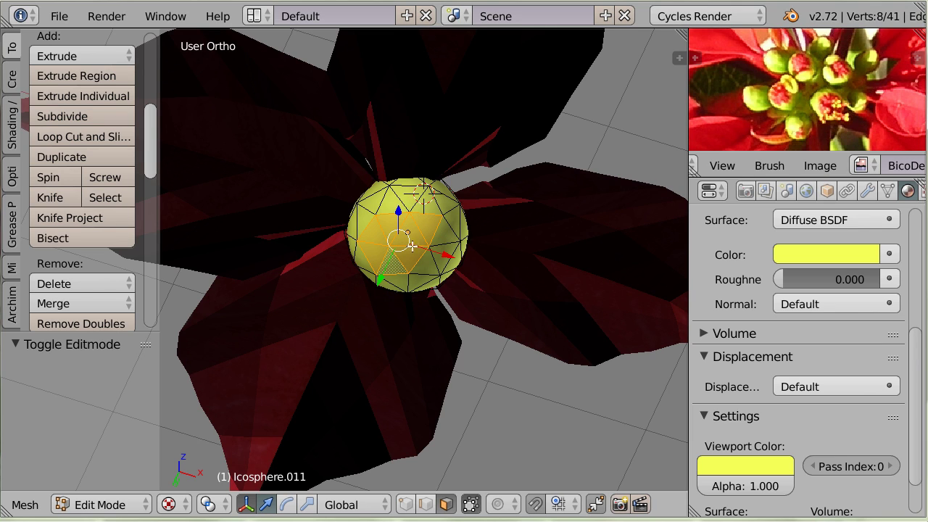
shift+right_click(419, 260)
shift+right_click(438, 233)
shift+right_click(406, 221)
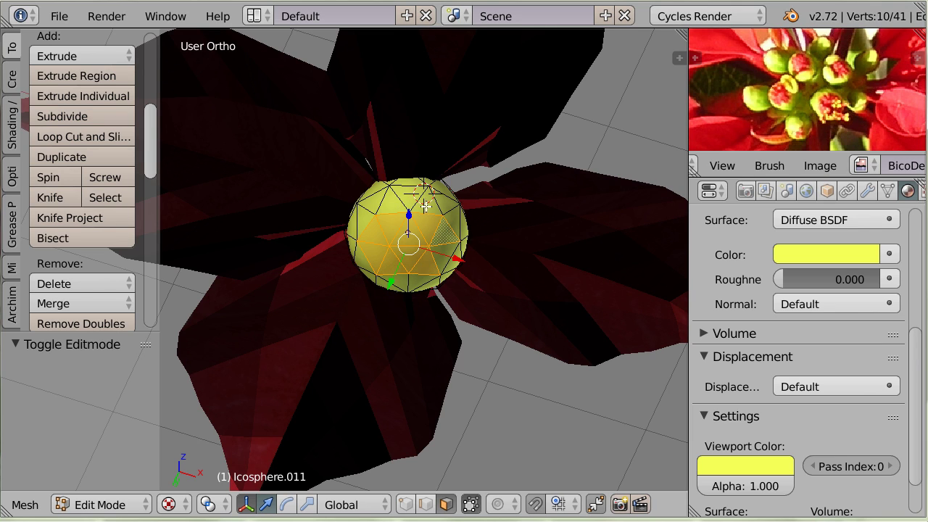
shift+right_click(428, 207)
shift+right_click(386, 206)
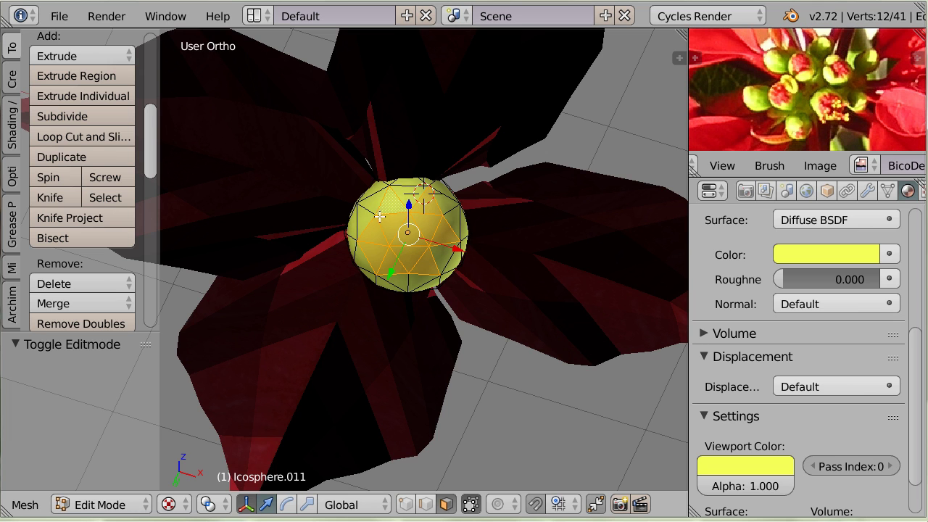
shift+right_click(368, 219)
middle_drag(356, 240, 409, 321)
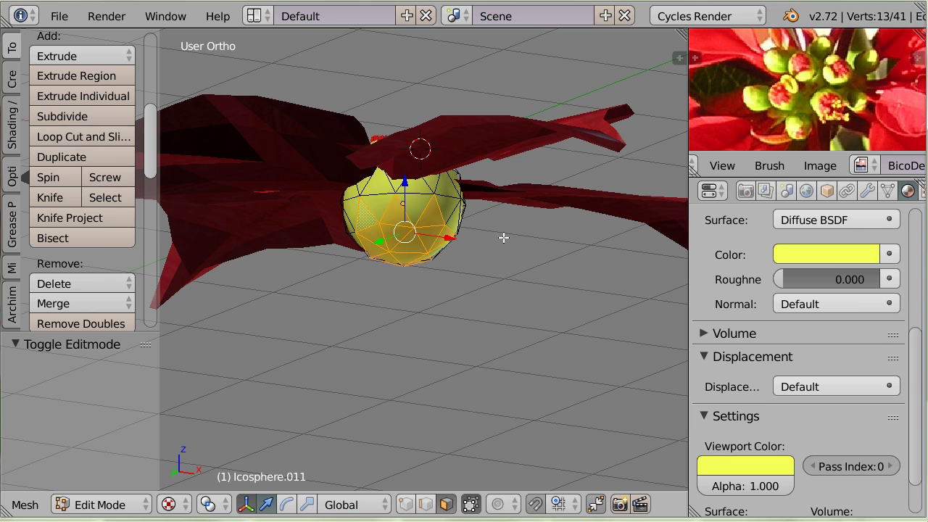
key(e)
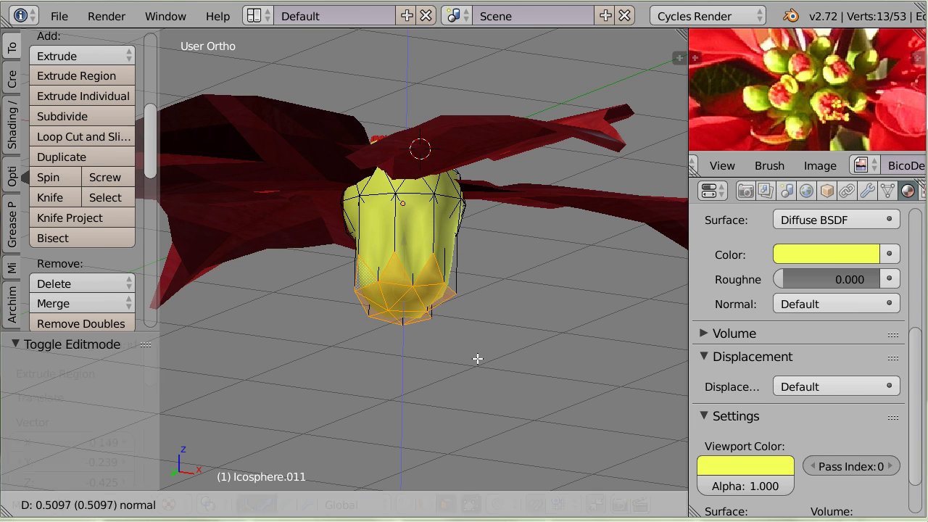
click(473, 352)
Step: Straighten the new stem section in the front view by shifting its end faces 0.155 in X
key(KP_1)
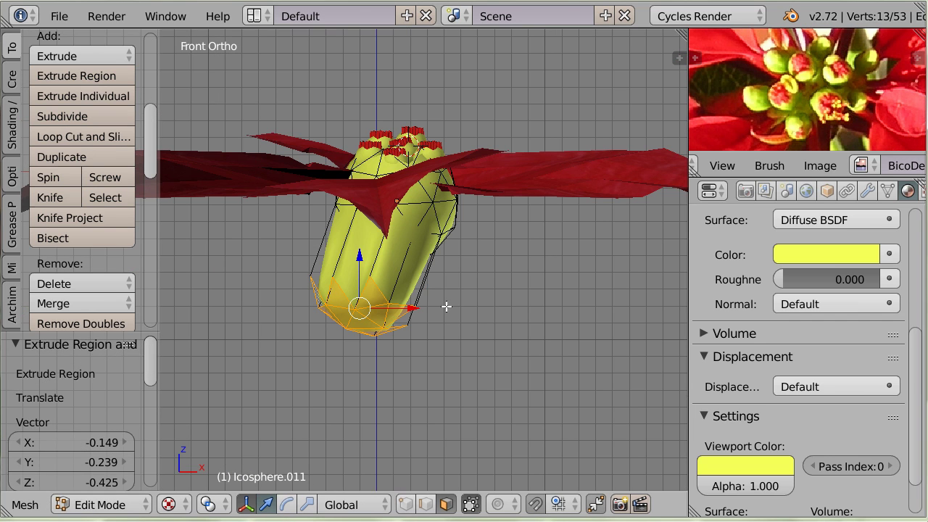
shift+middle_drag(452, 306, 451, 256)
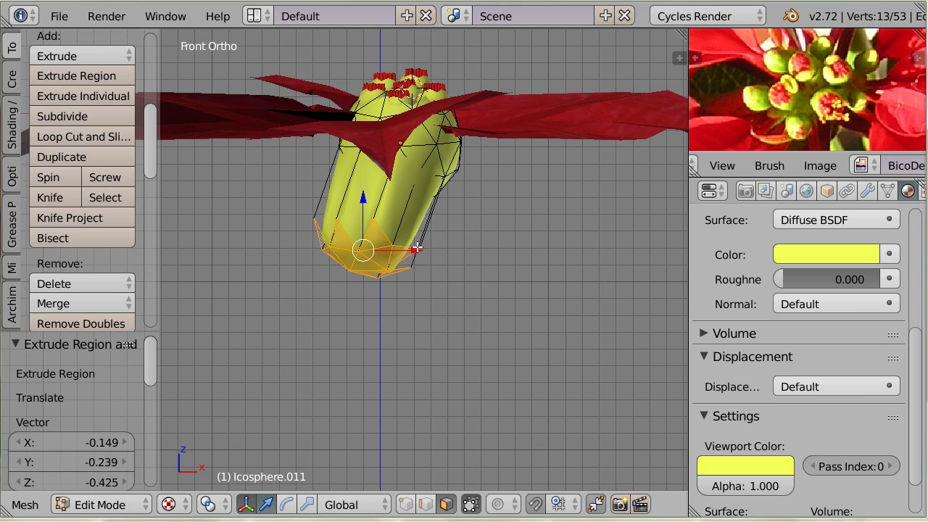
key(g)
key(x)
click(440, 251)
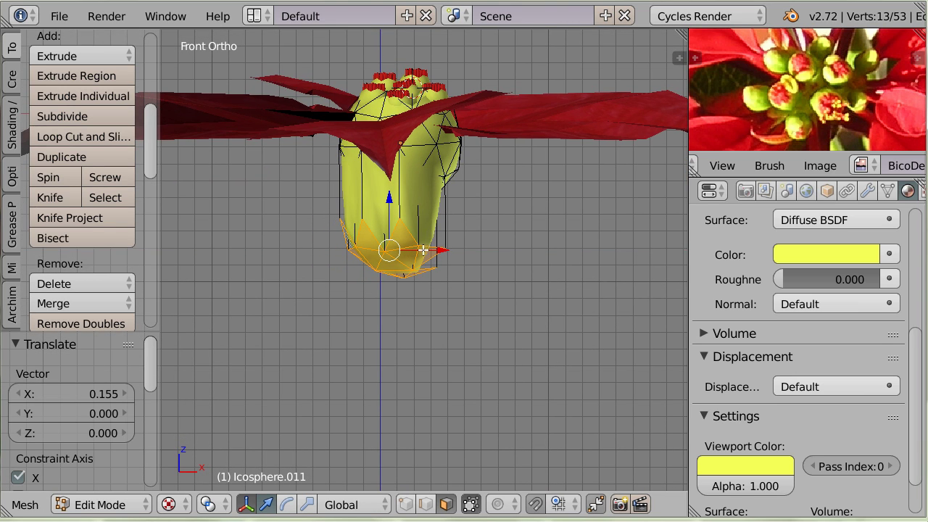
Step: Extrude a second stem section about -0.345 in Z, then rotate its end and shift it 0.211 in X
key(e)
click(435, 320)
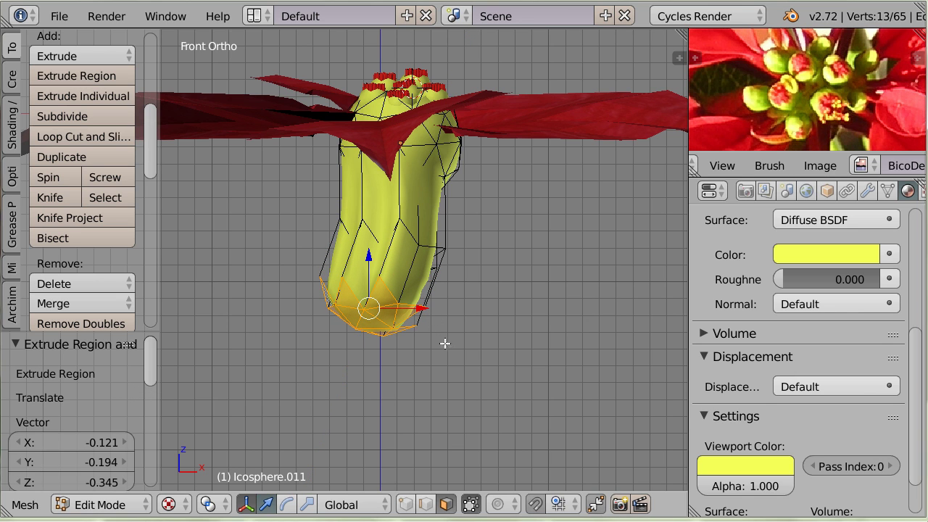
key(r)
click(475, 305)
key(g)
key(x)
click(414, 250)
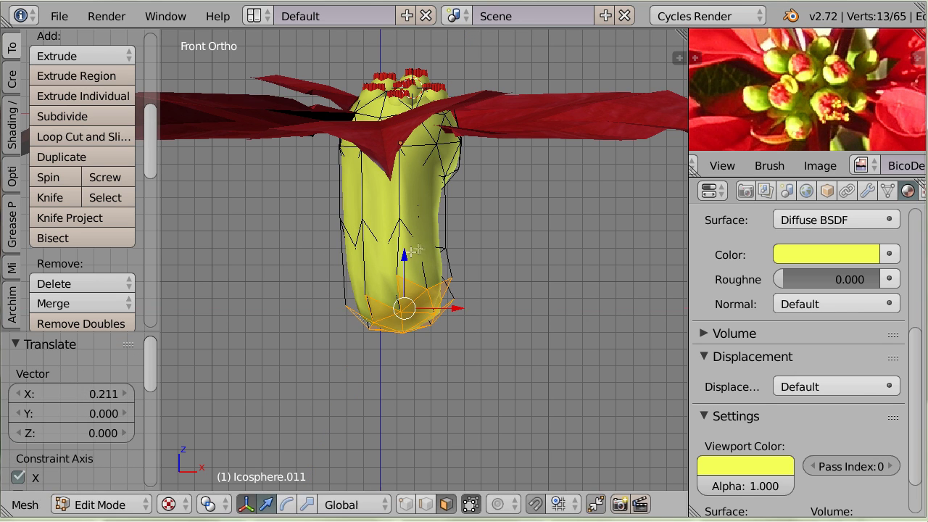
Step: Scale down the stem's end and extrude a narrower section about -0.605 in Z, shifted about -0.086 in X
key(s)
click(408, 338)
key(e)
click(452, 401)
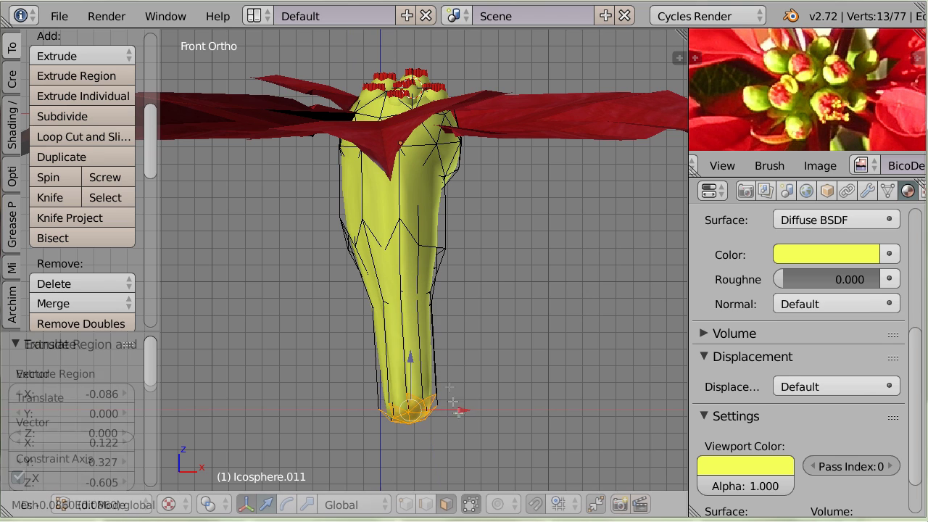
Step: Taper the stem by scaling the edge loop below the flower to 0.556 and narrowing the next loop down
alt+right_click(389, 213)
key(ctrl+Tab)
click(374, 228)
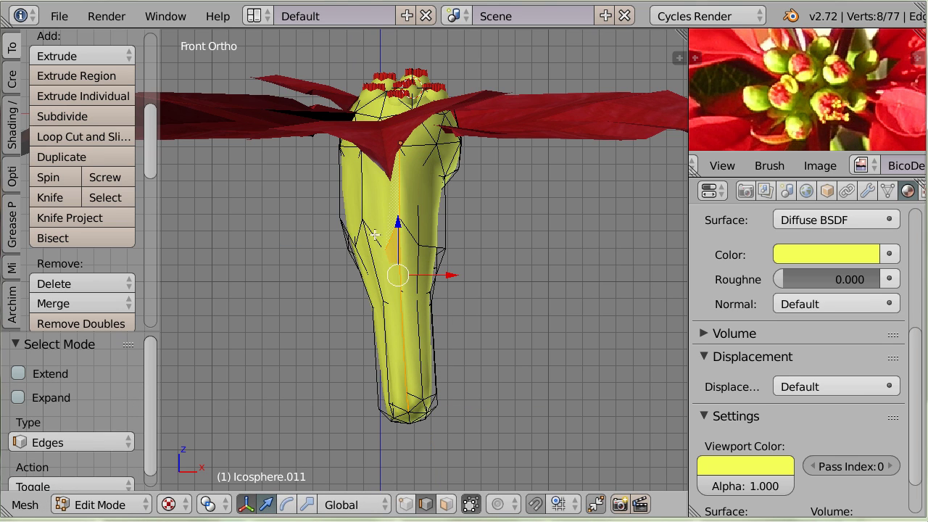
alt+right_click(375, 234)
key(s)
click(439, 268)
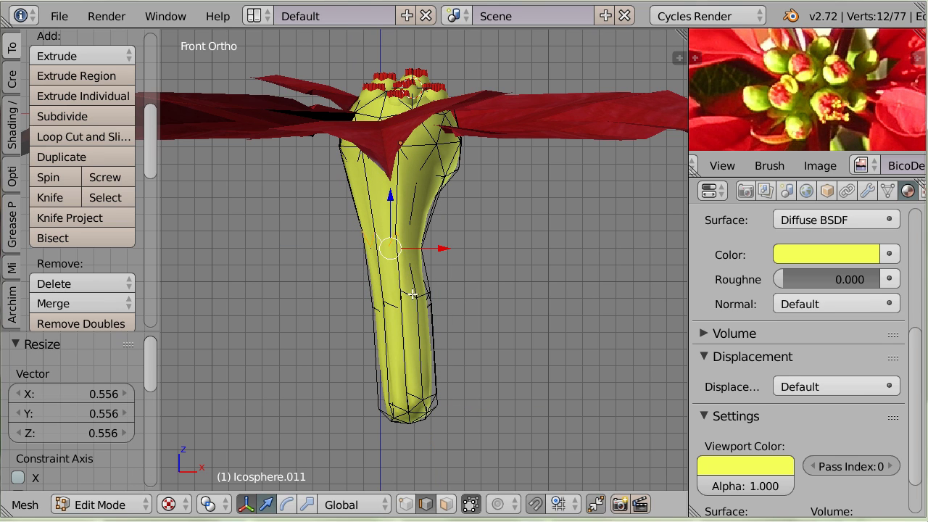
key(s)
click(448, 339)
Step: Select the faces at the stem's lower end in face mode and extrude another section about -0.554 in Z
right_click(415, 404)
middle_drag(416, 403, 383, 219)
key(ctrl+Tab)
click(355, 244)
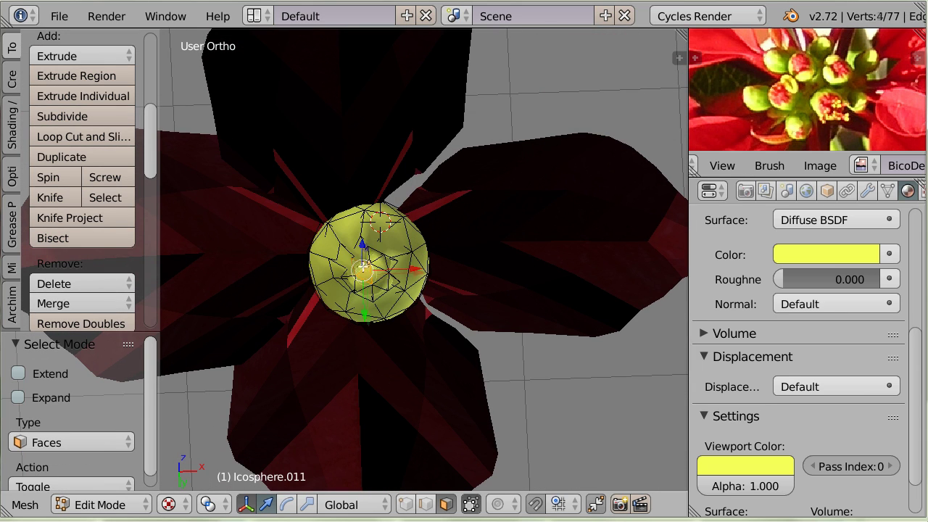
right_click(366, 279)
shift+right_click(368, 289)
shift+right_click(356, 276)
shift+right_click(385, 260)
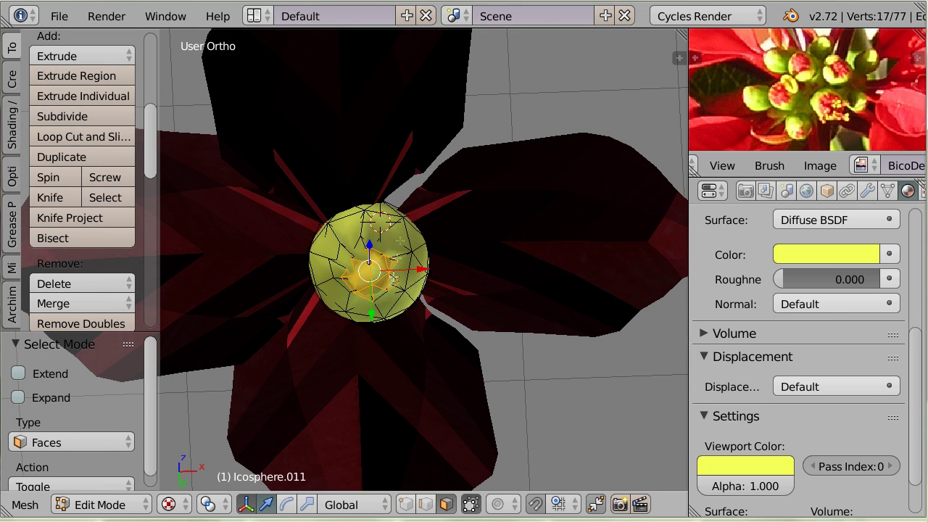
middle_drag(425, 212, 355, 269)
shift+right_click(353, 267)
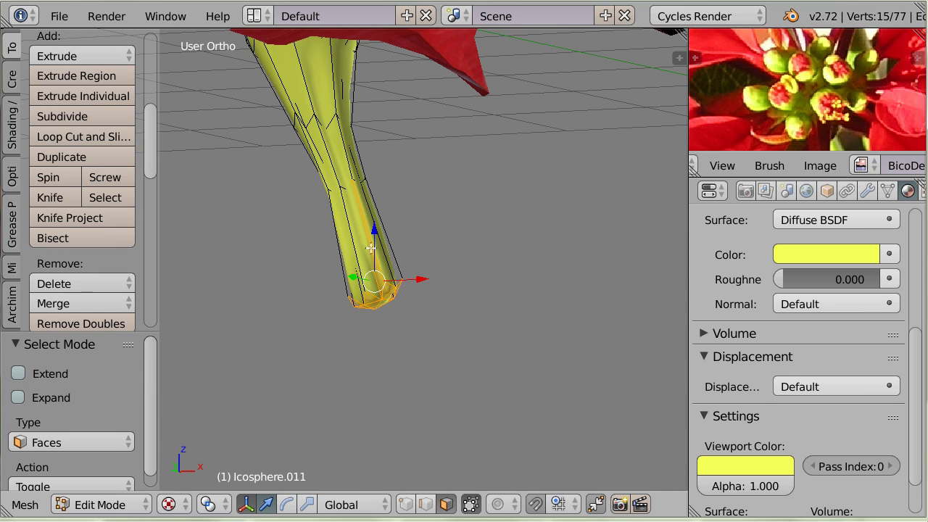
shift+right_click(363, 282)
key(KP_1)
key(e)
click(331, 347)
Step: Rotate the stem's end faces about 17° and resize them
key(r)
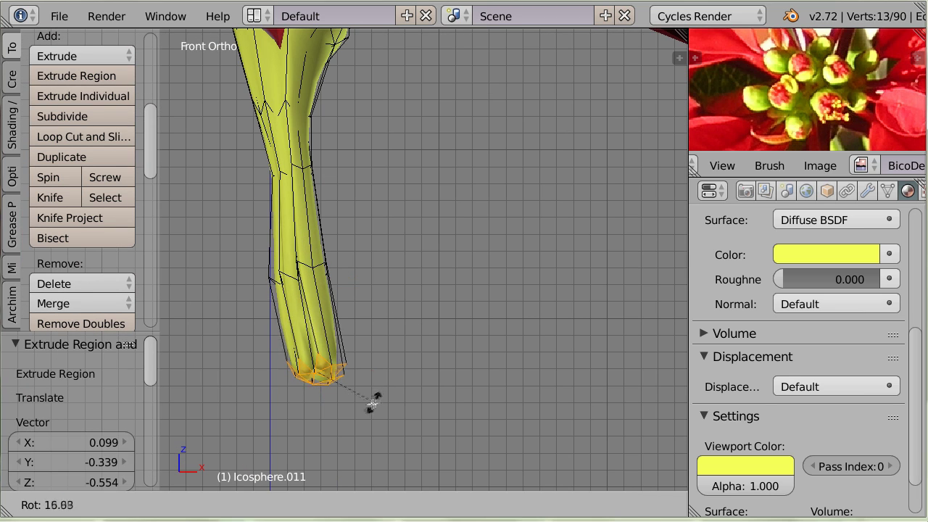
click(372, 404)
drag(313, 318, 311, 334)
key(s)
click(380, 429)
Step: Return to Object Mode and look over the whole flower from above
scroll(261, 338, down, 3)
middle_drag(261, 337, 609, 67)
key(Tab)
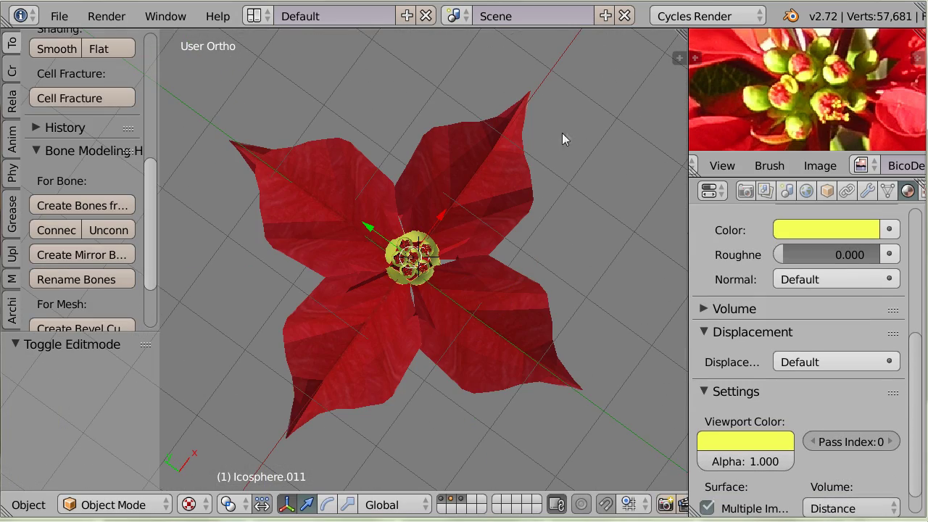
middle_drag(564, 136, 476, 290)
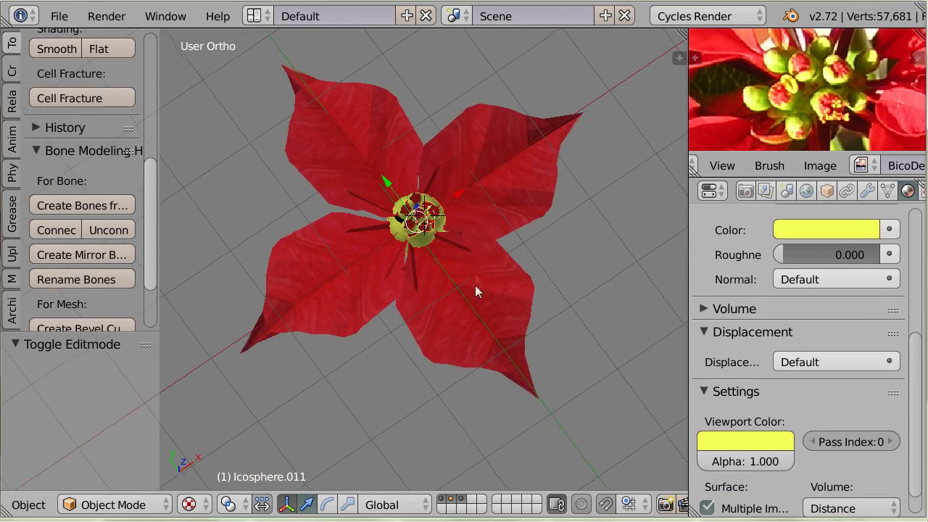
right_click(427, 279)
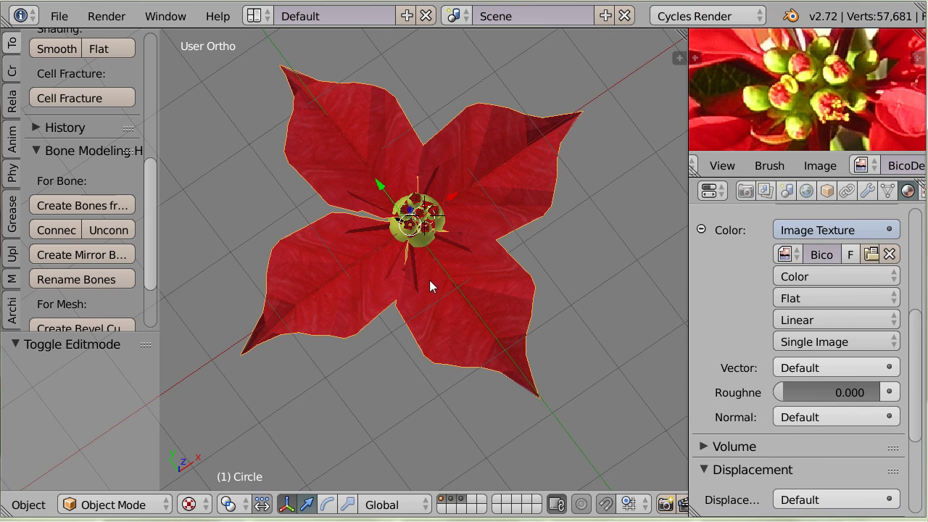
key(Tab)
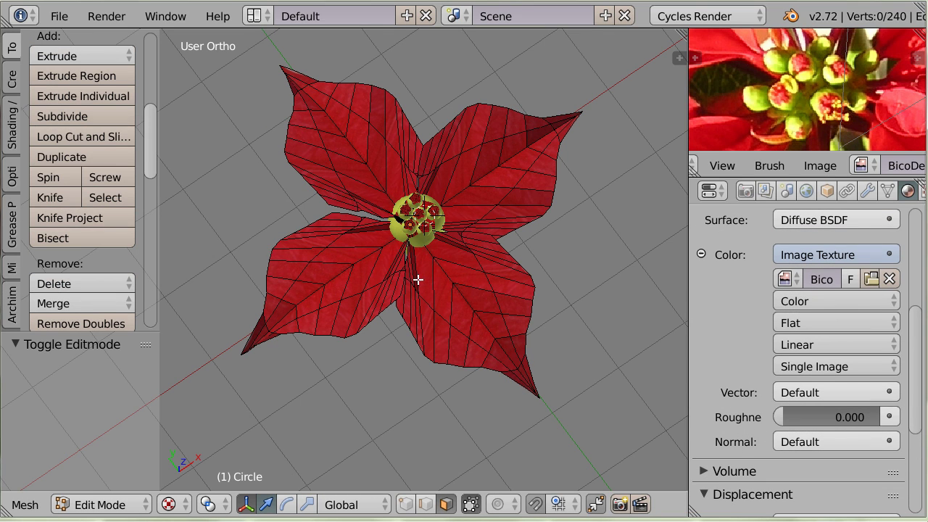
key(ctrl+Tab)
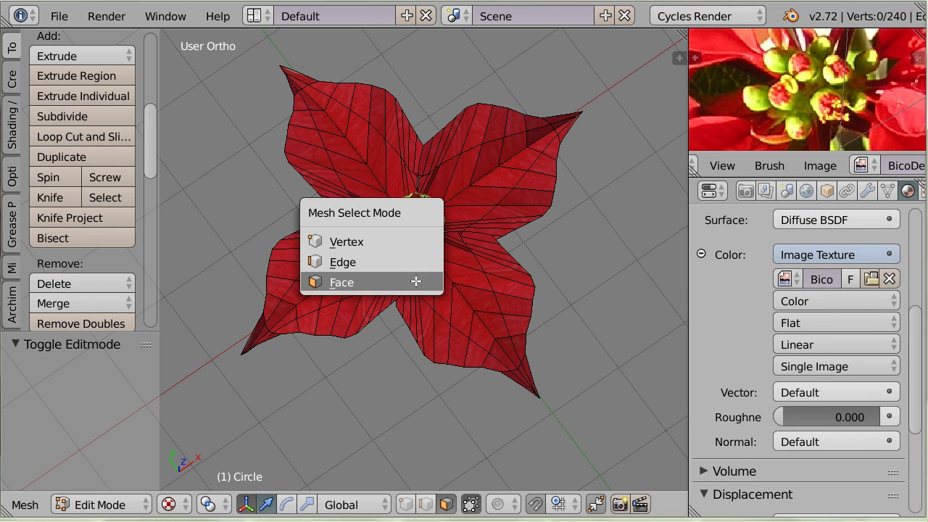
click(393, 278)
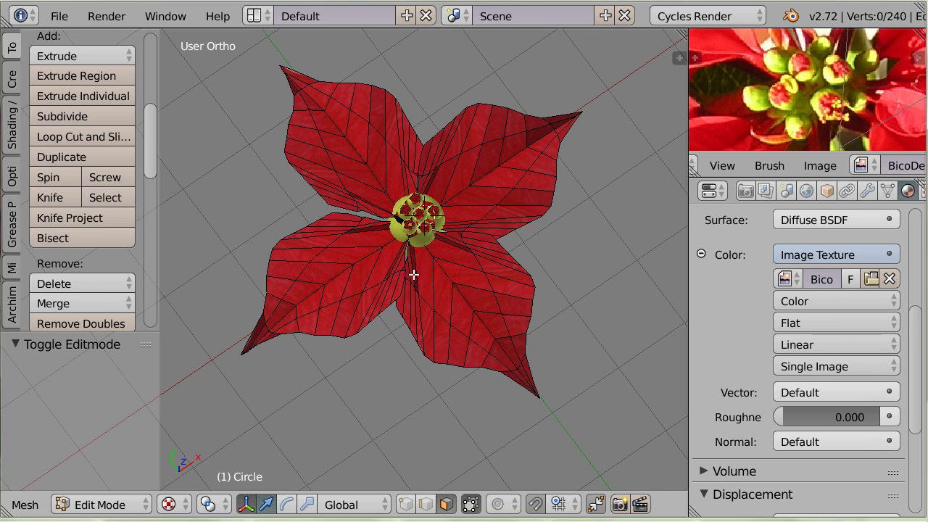
right_click(414, 274)
shift+right_click(450, 244)
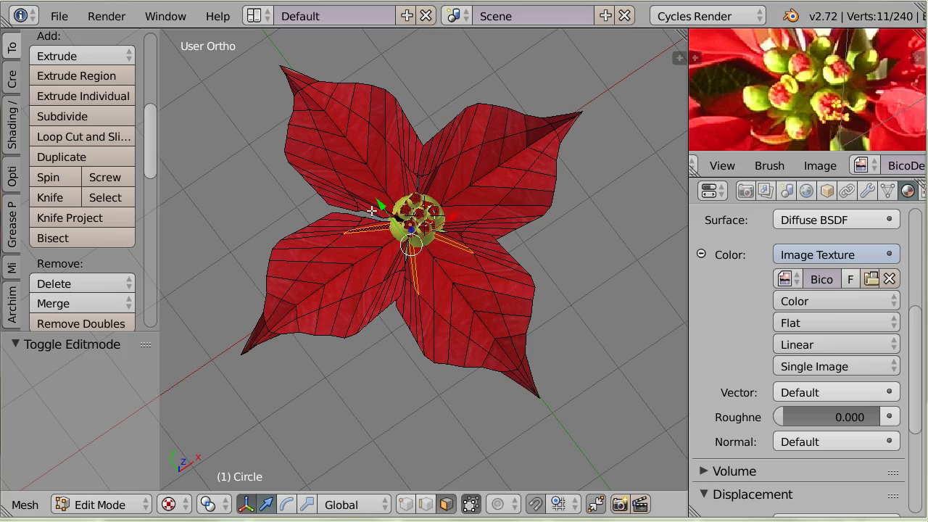
key(a)
middle_drag(456, 307, 440, 276)
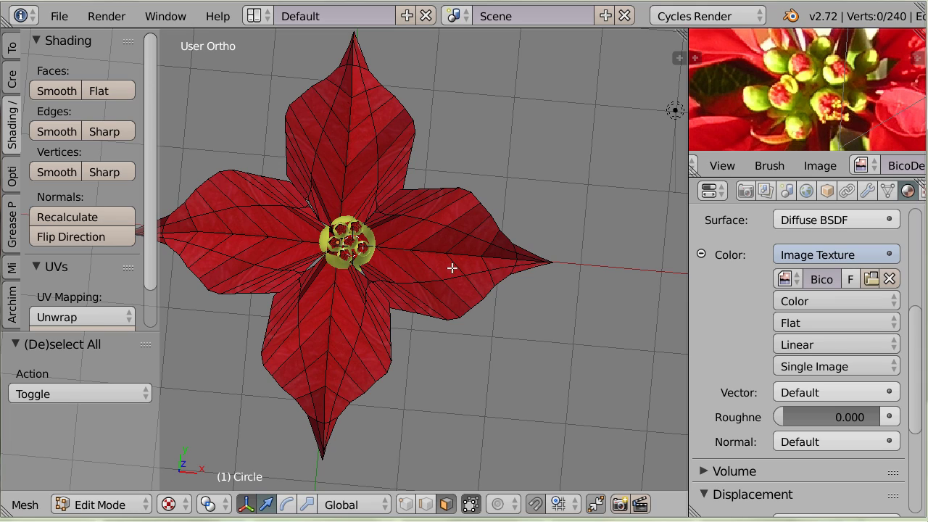
middle_drag(431, 346, 441, 306)
key(Tab)
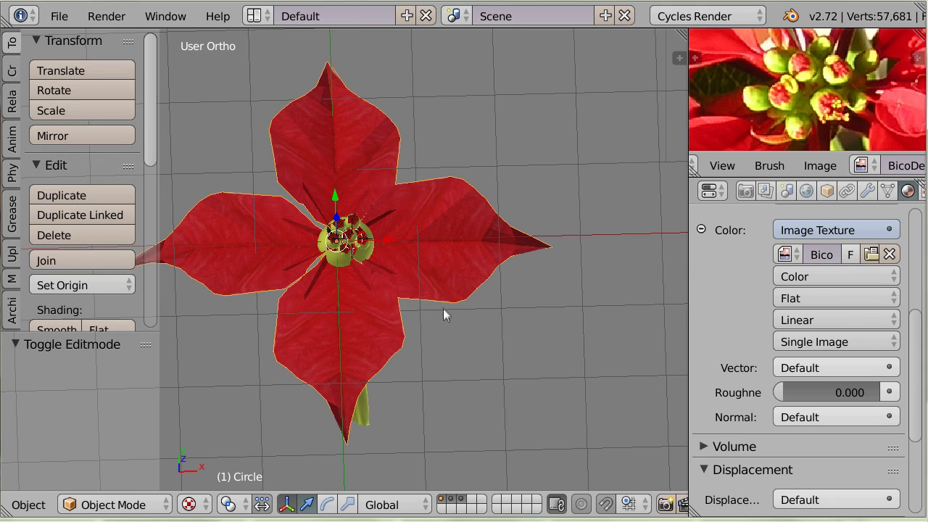
Step: Reframe the flower in camera view by moving the camera 0.881 along Z and -0.915 along Y
middle_drag(430, 347, 483, 287)
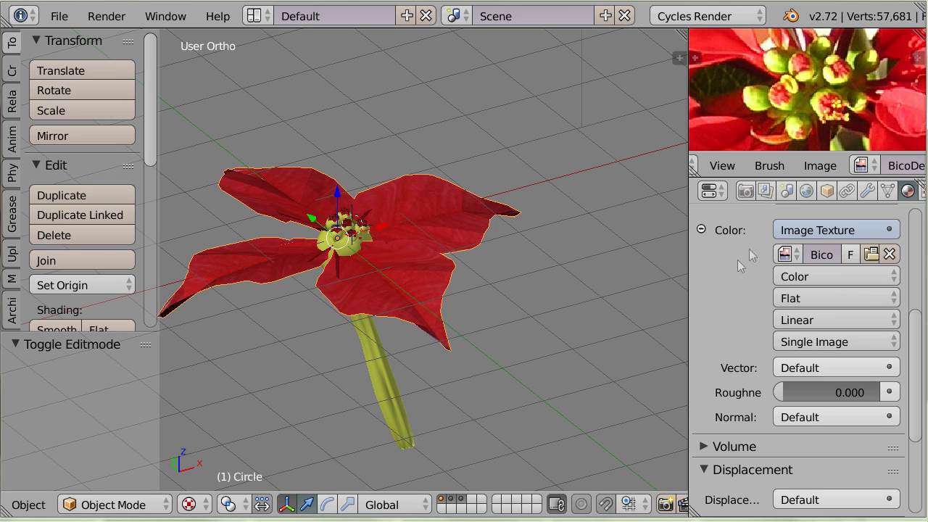
middle_drag(506, 287, 542, 279)
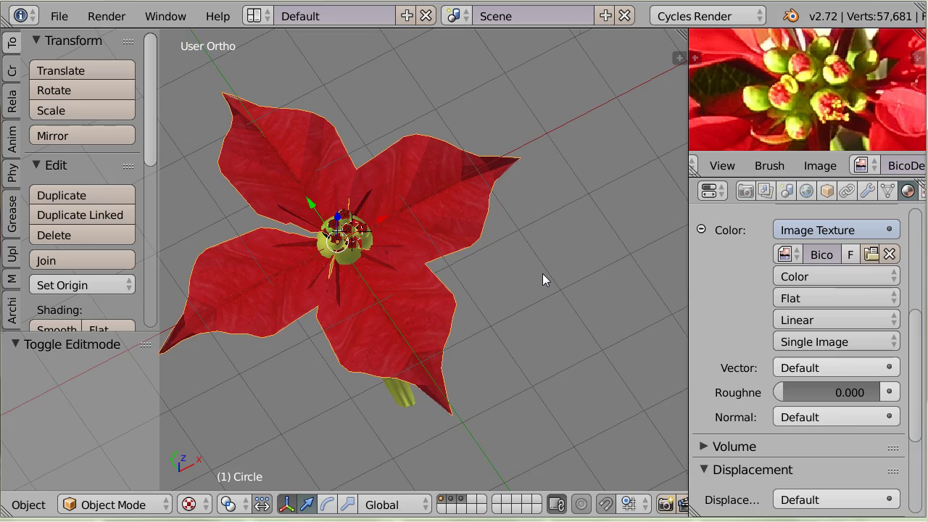
scroll(543, 279, down, 3)
middle_drag(542, 274, 475, 279)
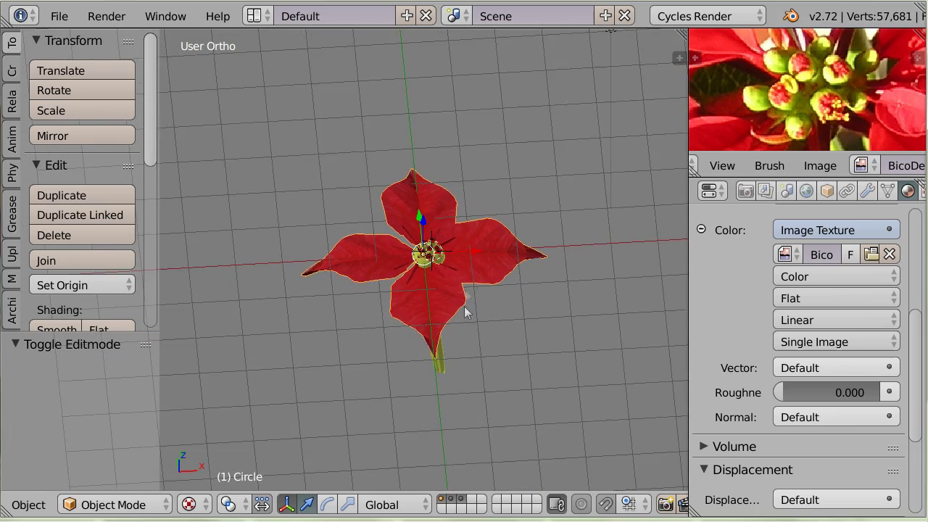
middle_drag(467, 325, 488, 323)
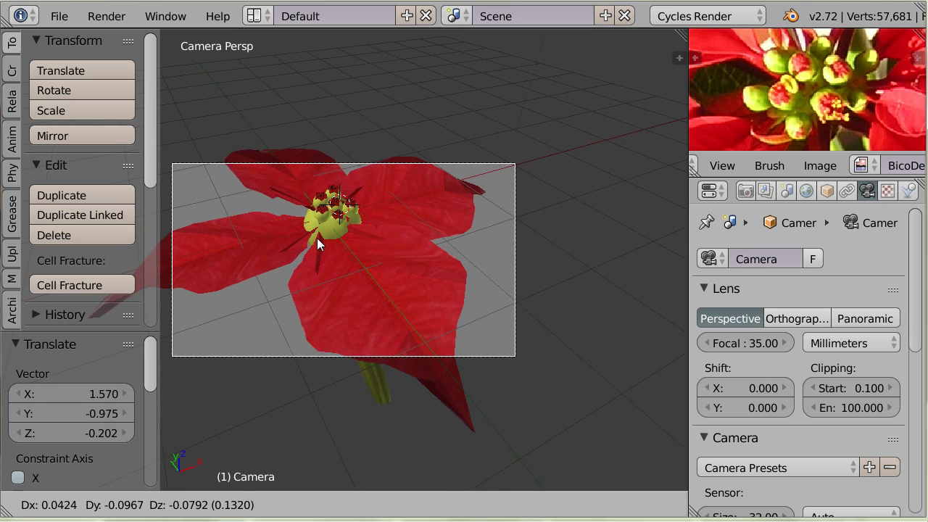
key(z)
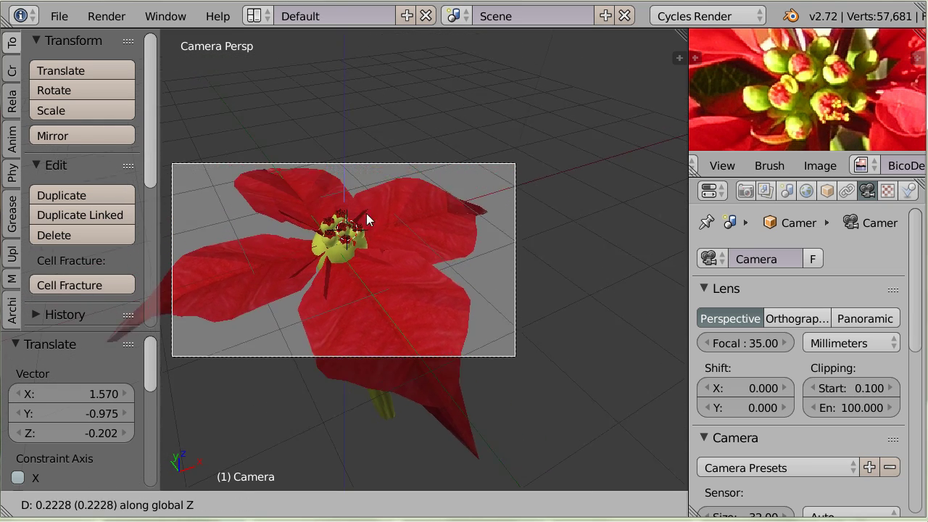
click(404, 185)
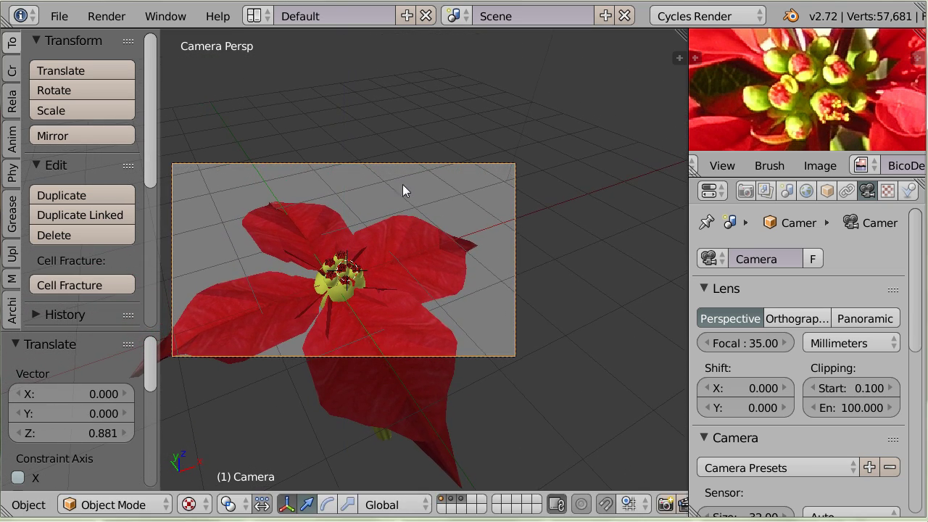
key(g)
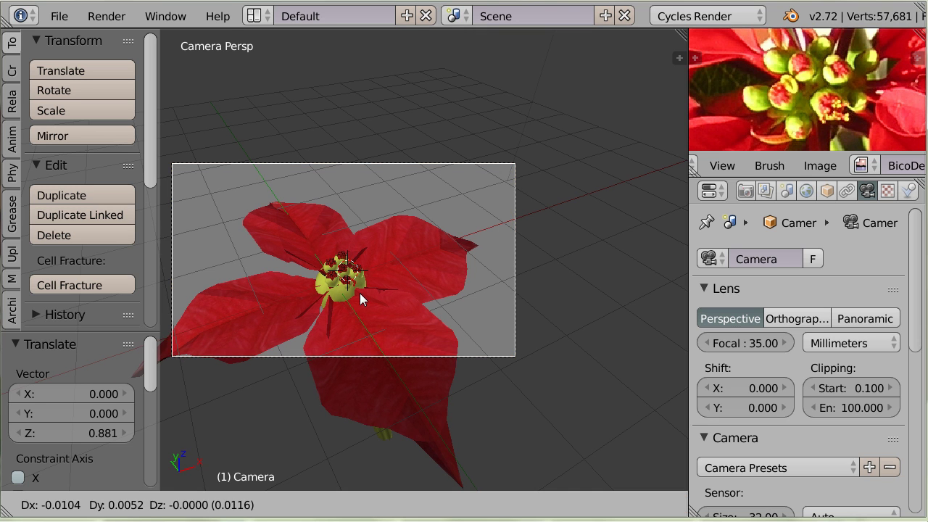
key(y)
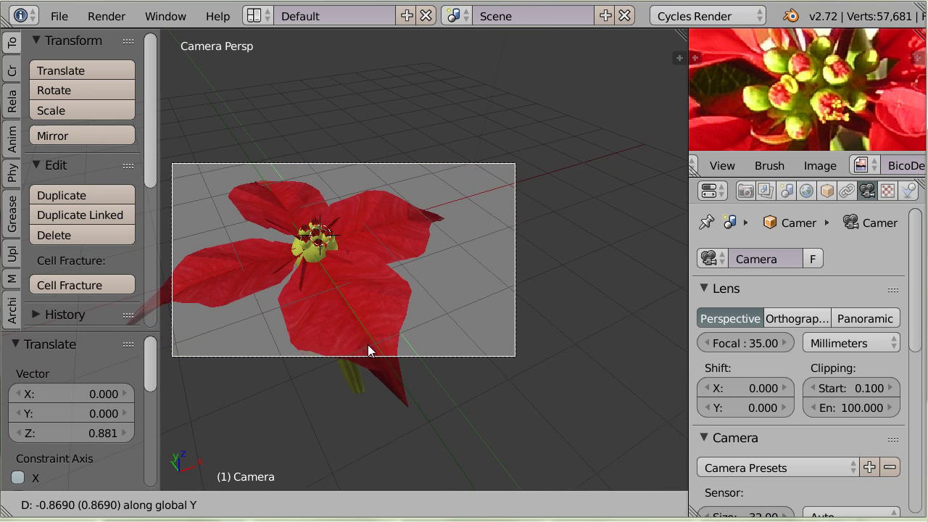
click(368, 346)
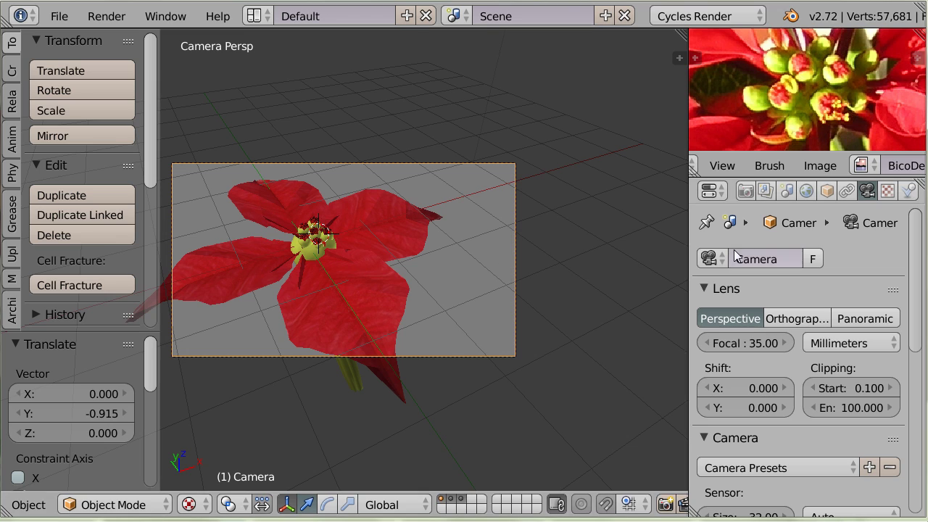
Step: Enable ambient occlusion with a light grey-blue world colour, and test-render the camera view
click(806, 191)
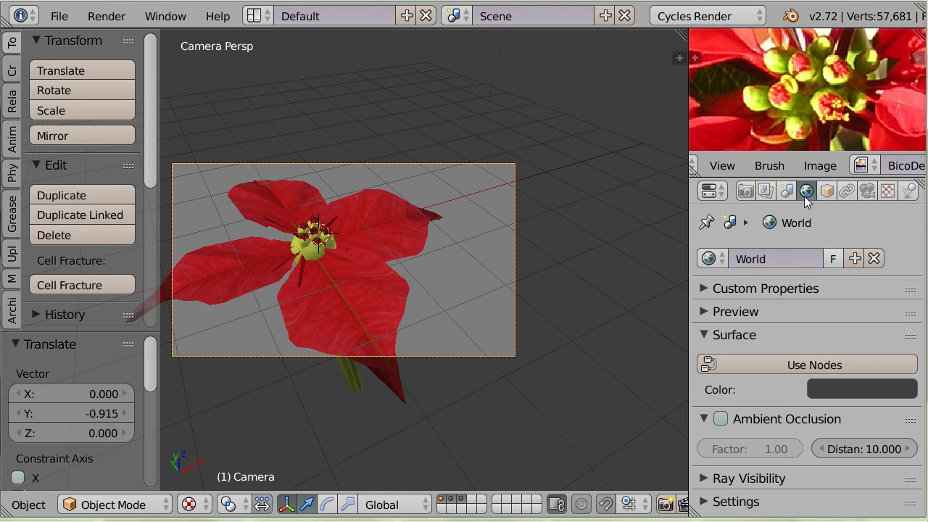
click(729, 420)
click(834, 393)
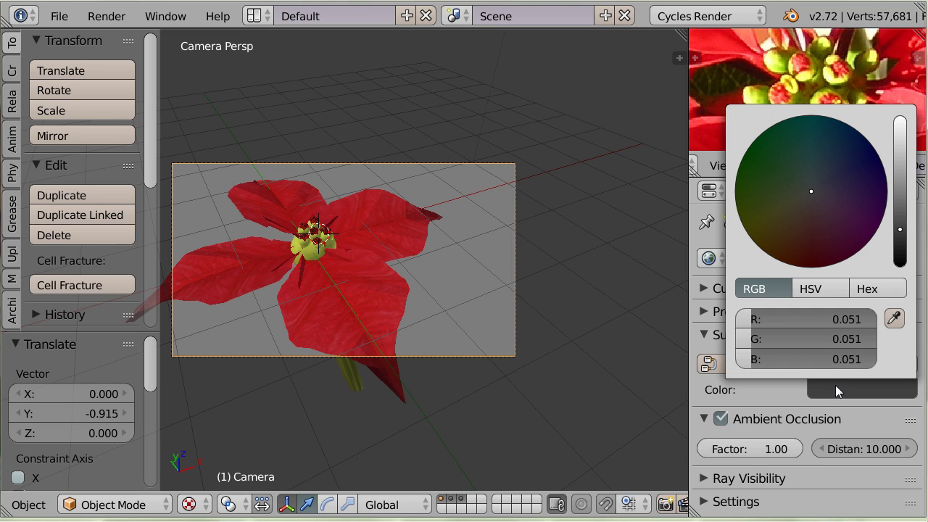
drag(901, 231, 888, 189)
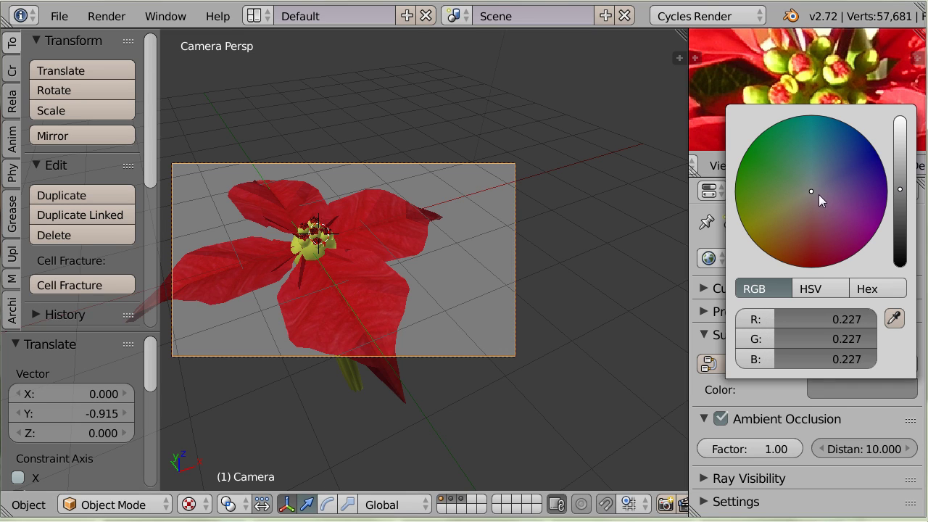
drag(810, 191, 820, 172)
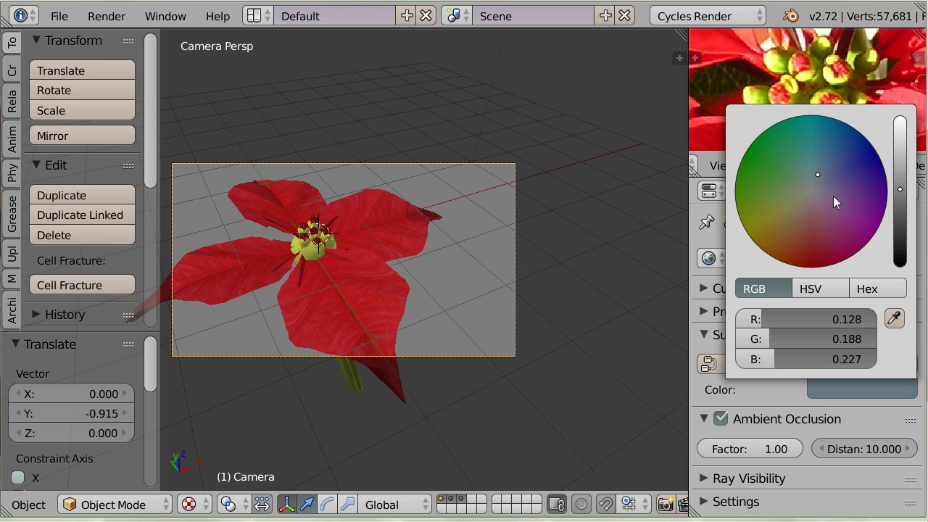
drag(899, 191, 903, 172)
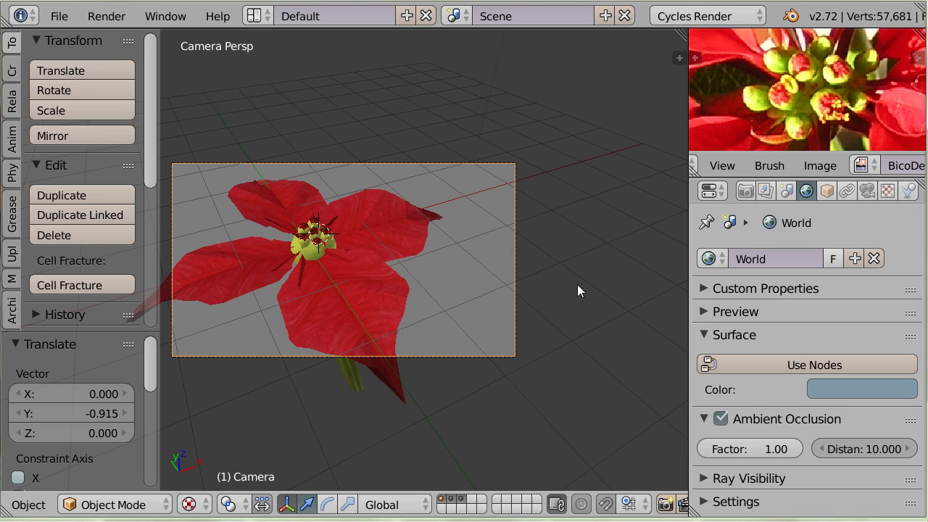
key(F12)
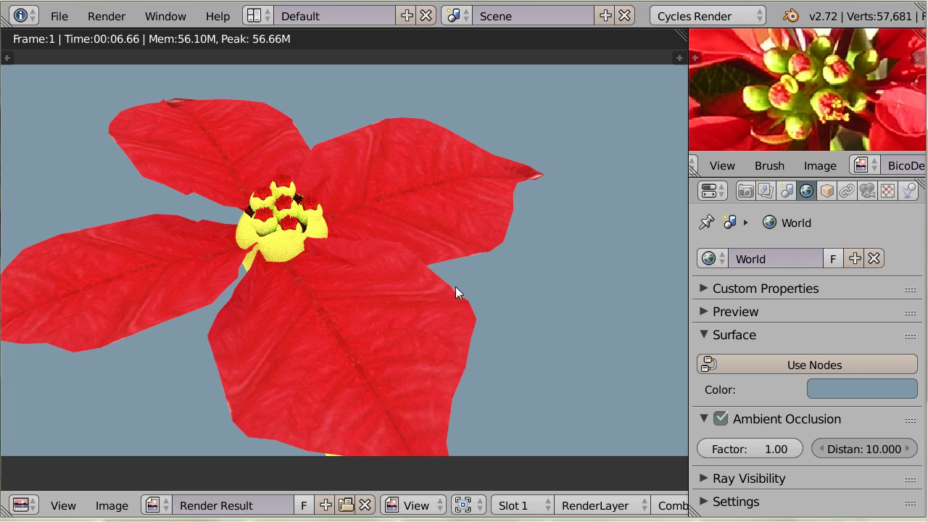
key(Escape)
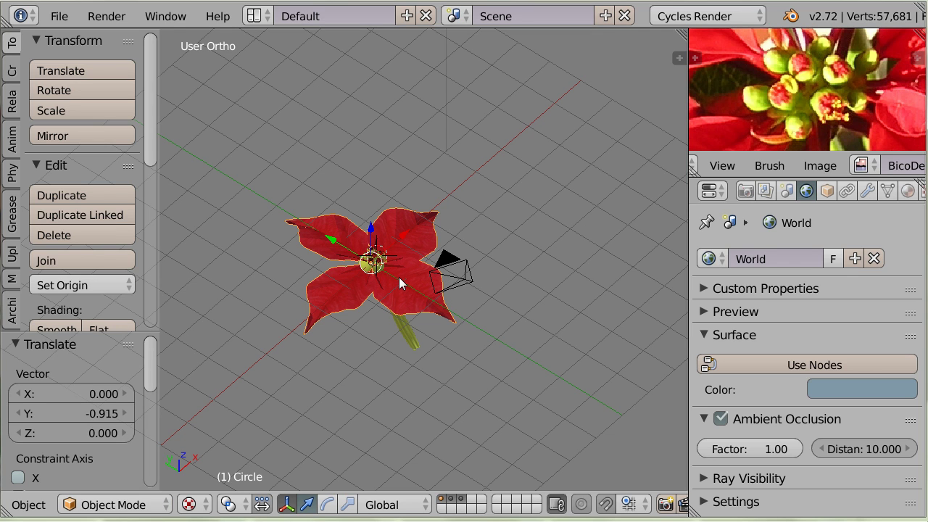
Step: Duplicate the red leaf object in place and lower the copy by 0.232 along Z
key(shift+d)
right_click(402, 283)
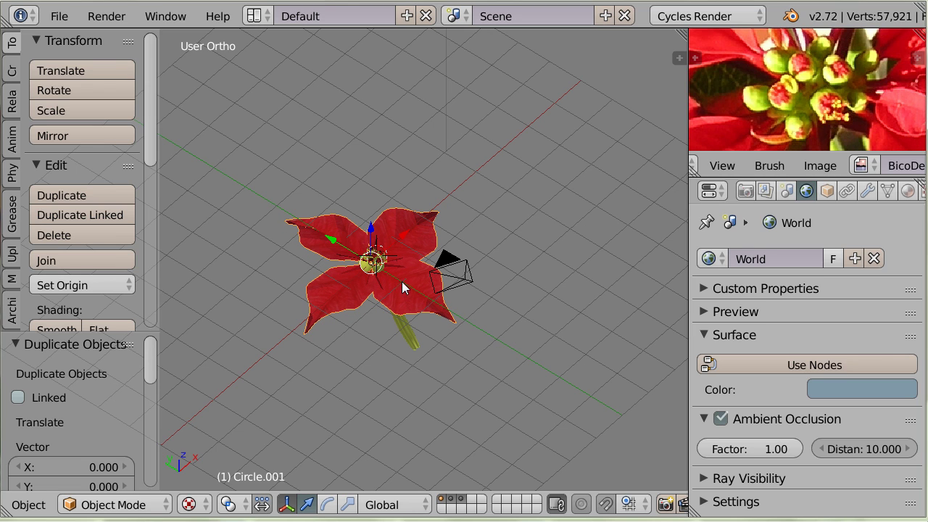
key(g)
key(z)
click(372, 249)
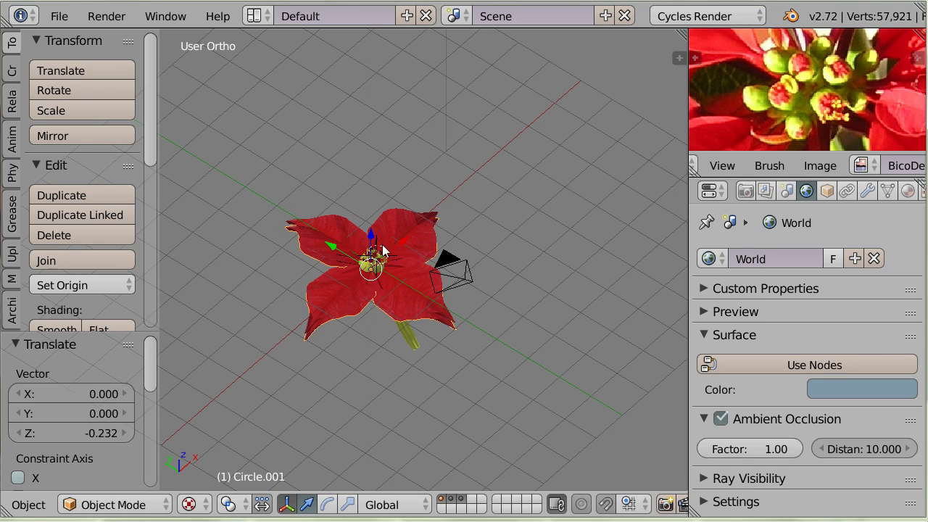
Step: Rotate the duplicated leaves -31.847° in top view and lower them another 0.193 along Z
key(KP_7)
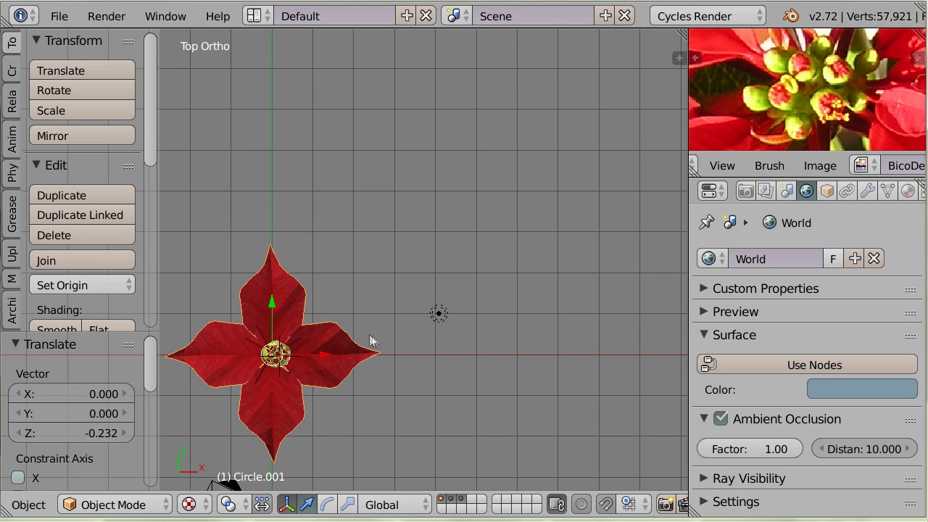
key(r)
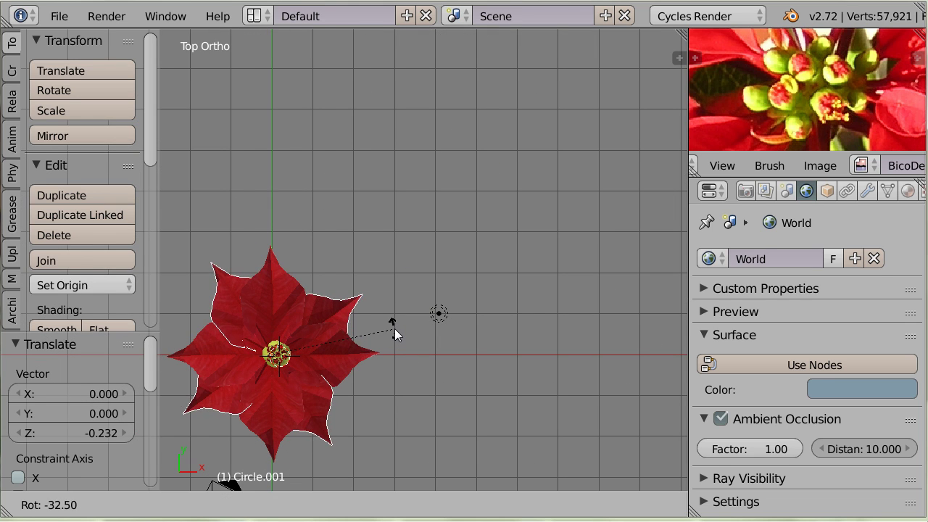
click(396, 330)
middle_drag(396, 330, 448, 351)
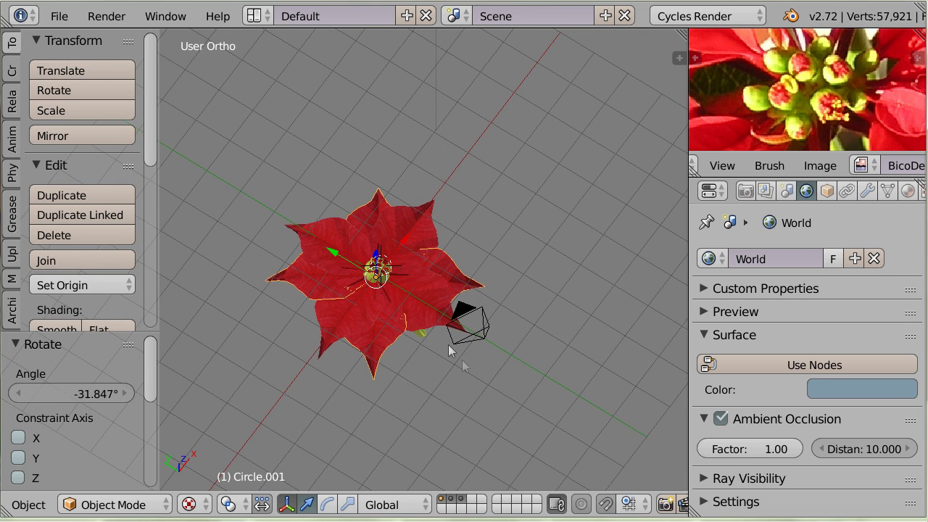
key(g)
key(z)
click(378, 270)
middle_drag(379, 270, 406, 289)
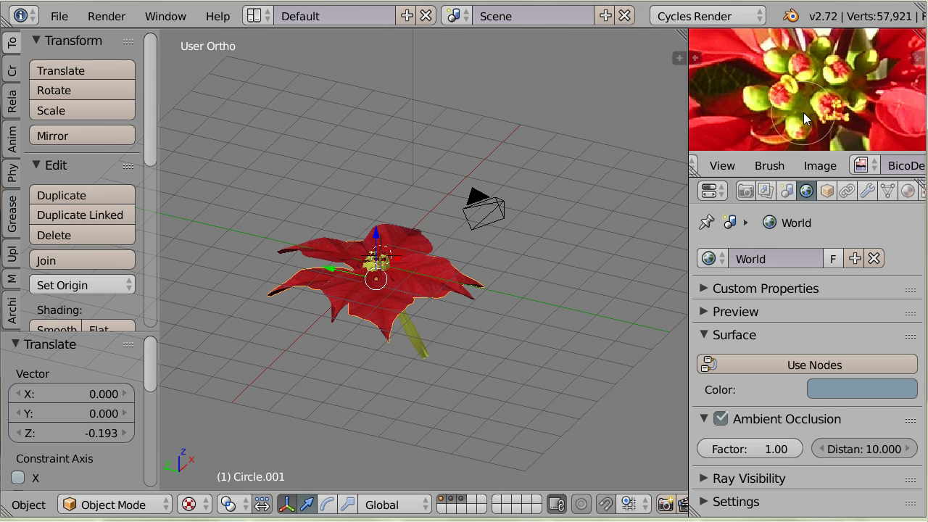
Step: Enlarge the reference photo area to show the whole poinsettia, and render the two-layered flower from the camera
scroll(803, 112, down, 5)
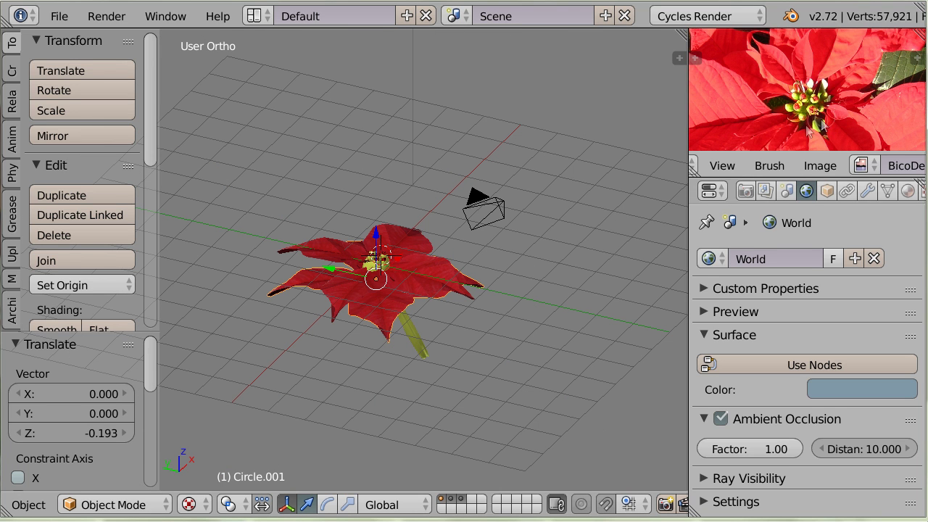
drag(775, 149, 775, 317)
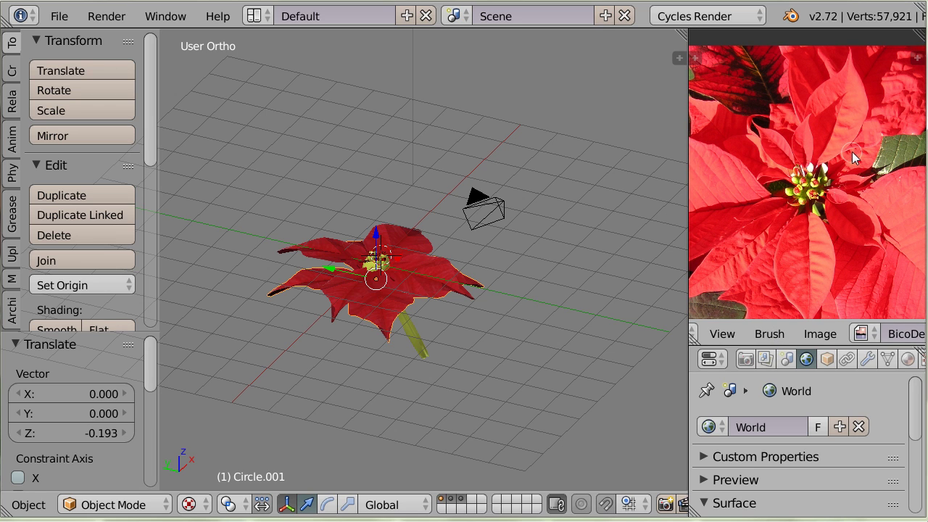
scroll(795, 207, down, 3)
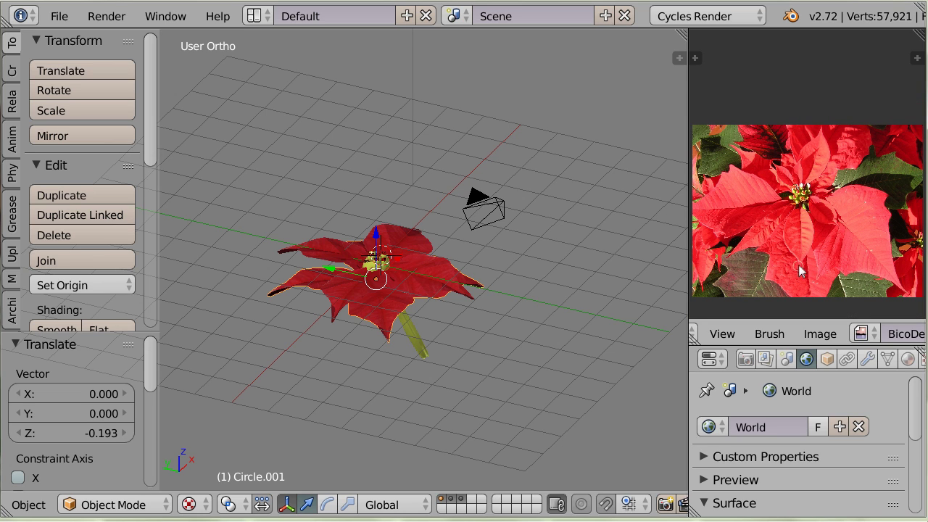
middle_drag(803, 262, 798, 200)
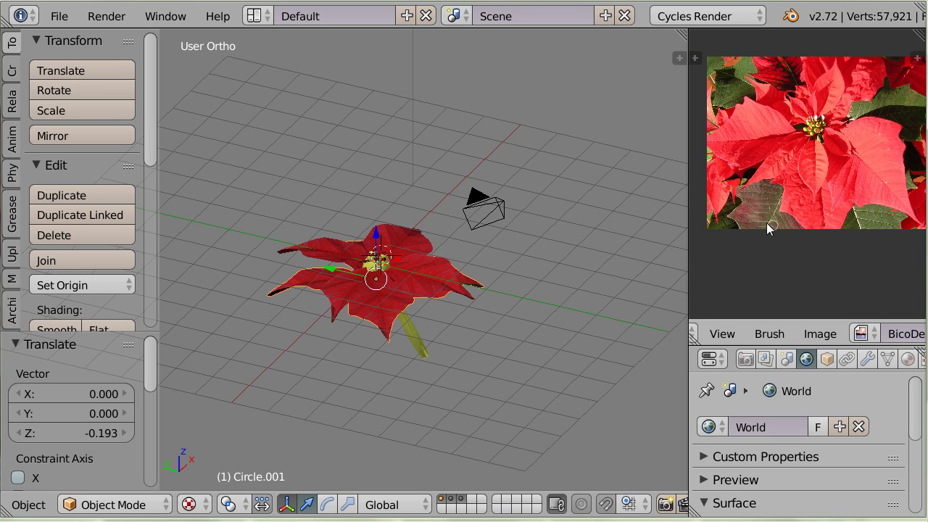
middle_drag(532, 270, 561, 311)
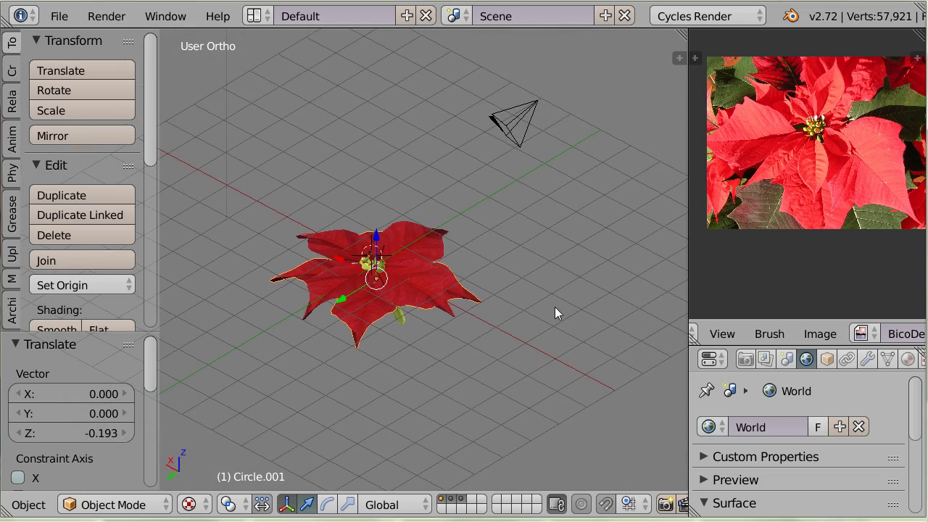
key(F12)
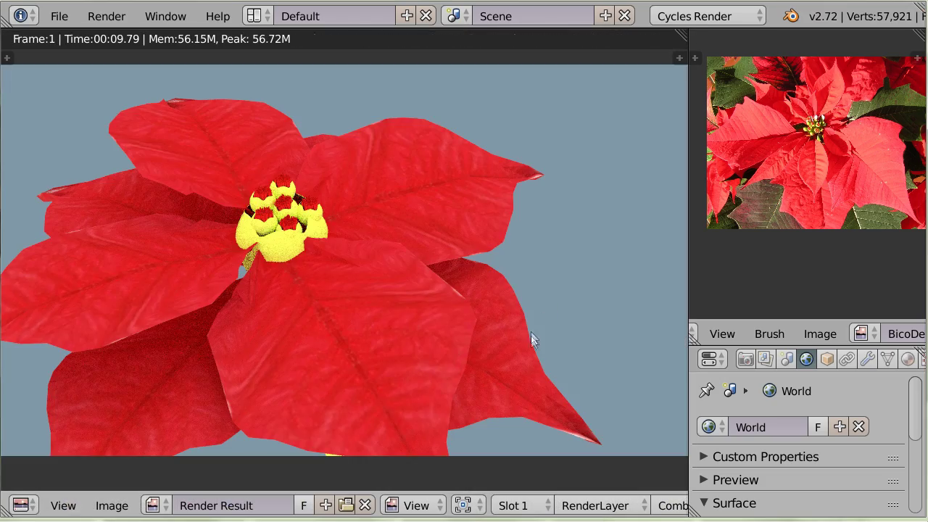